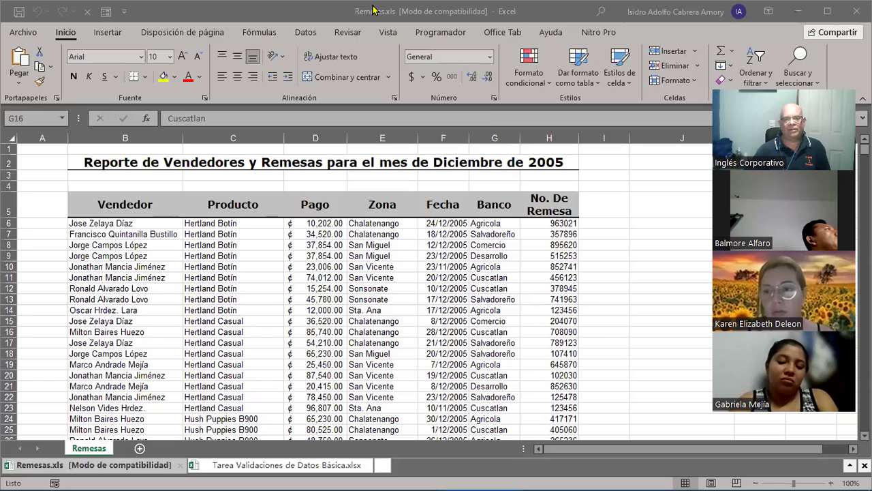
left_click(374, 10)
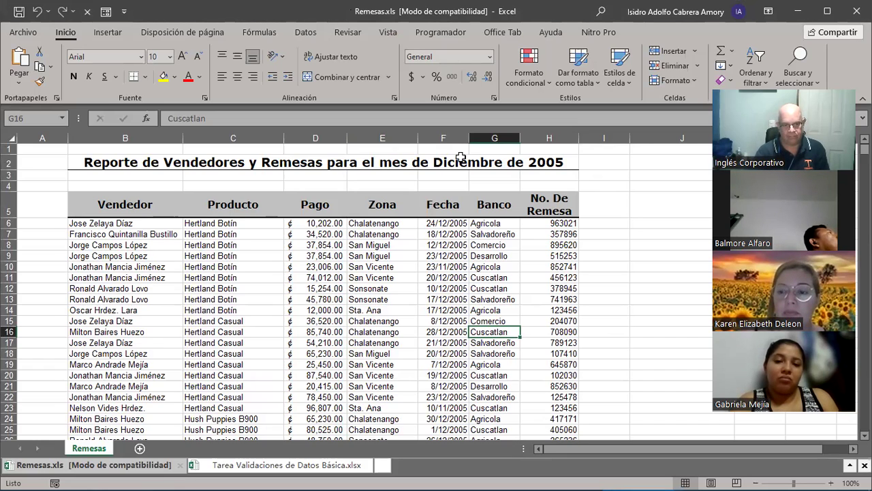
left_click(362, 312)
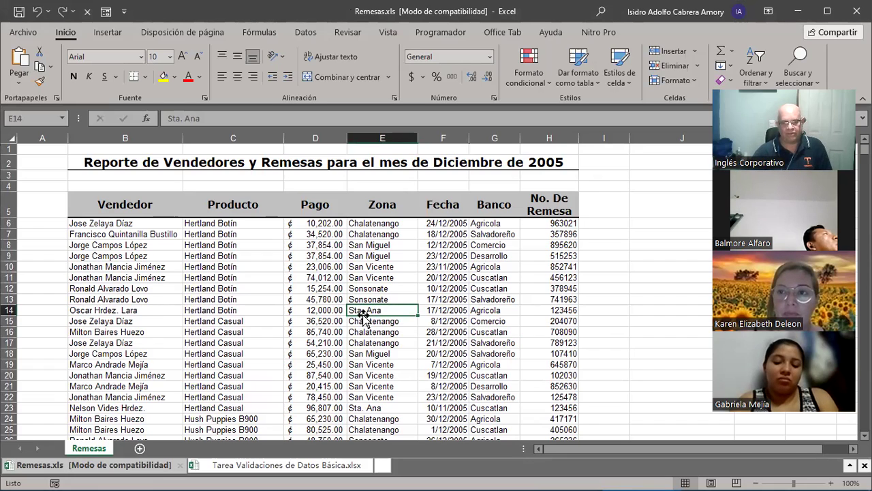
left_click_drag(602, 245, 602, 250)
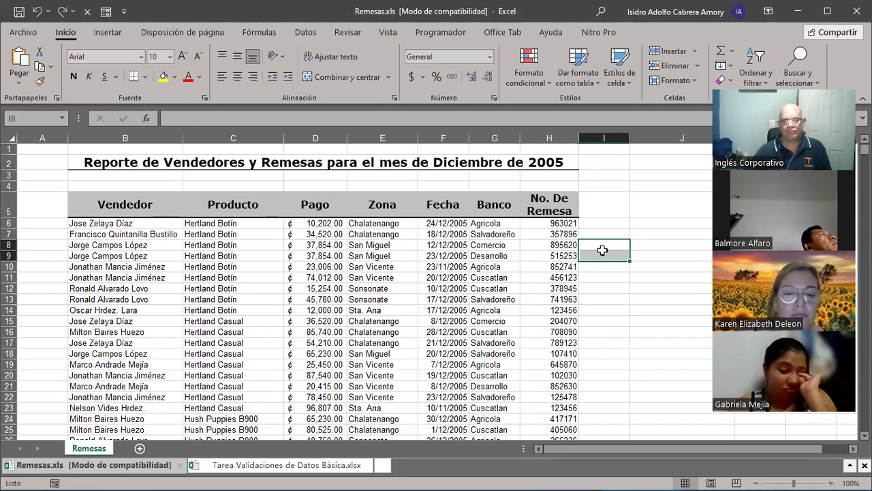
left_click(603, 253)
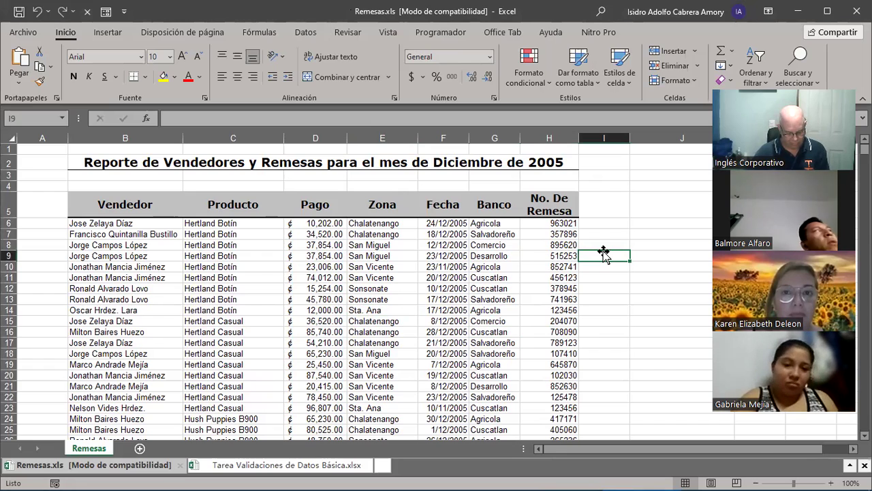
left_click(327, 253)
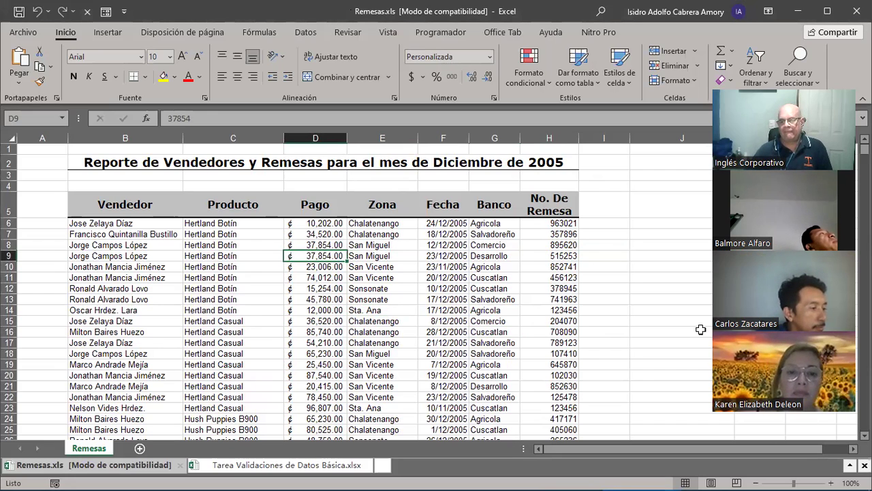
Step: Replace the first two values in the Zona column, entering San Vicente in E6 and La Libertad in E7
left_click(831, 483)
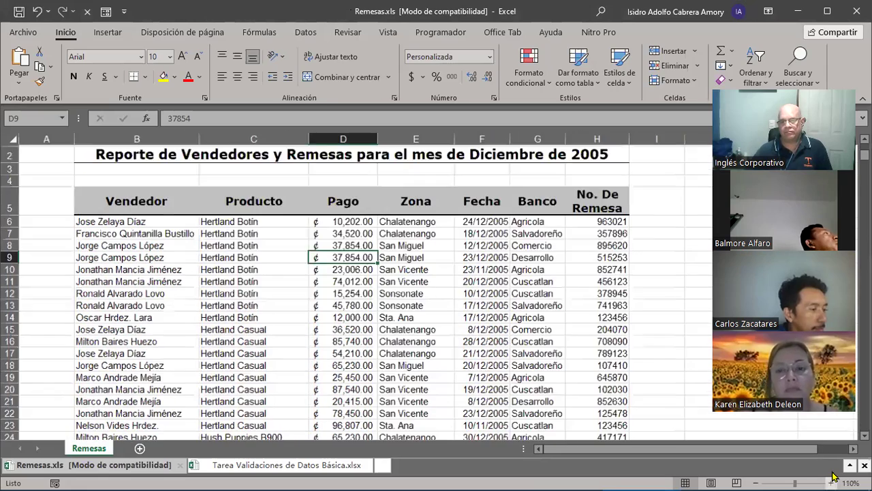
left_click(831, 482)
left_click(831, 482)
left_click(830, 483)
left_click_drag(693, 453, 757, 460)
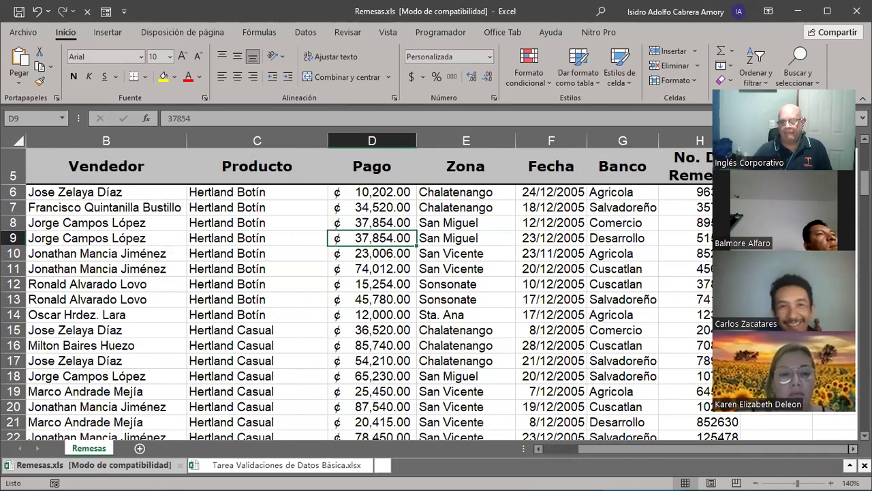
scroll(368, 286, "right", 1)
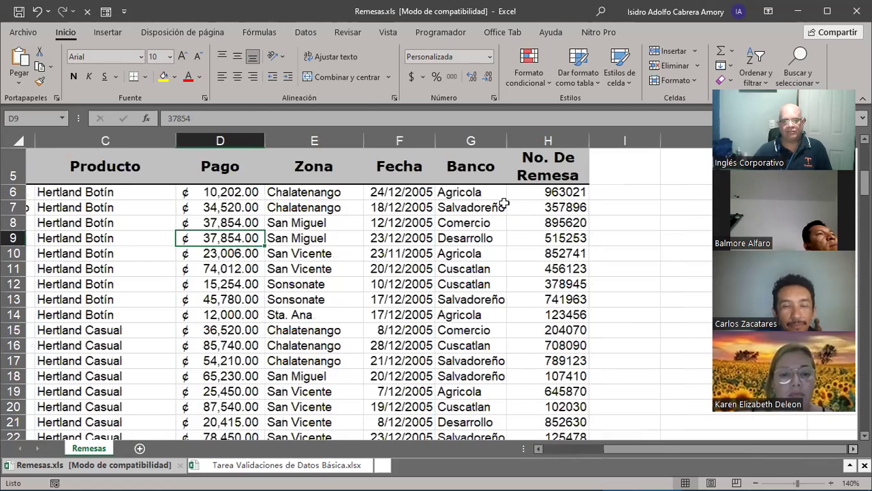
scroll(409, 272, "right", 1)
left_click(293, 193)
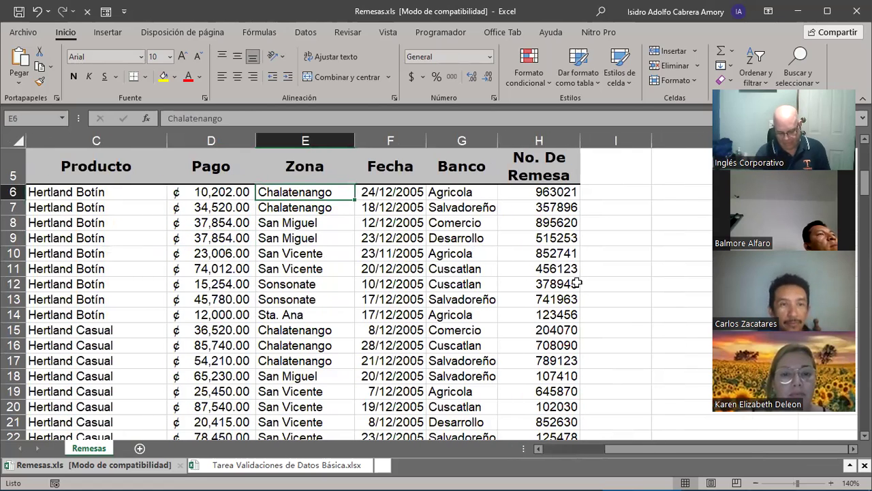
type("San ")
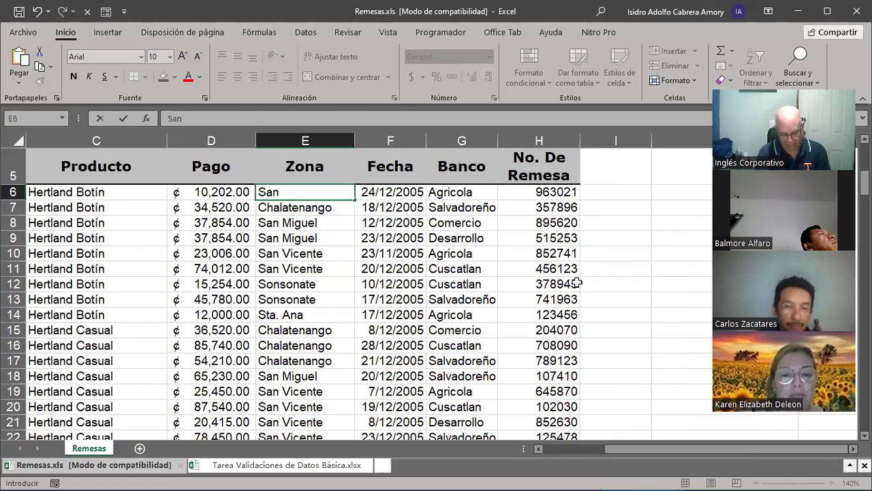
type("Vicen")
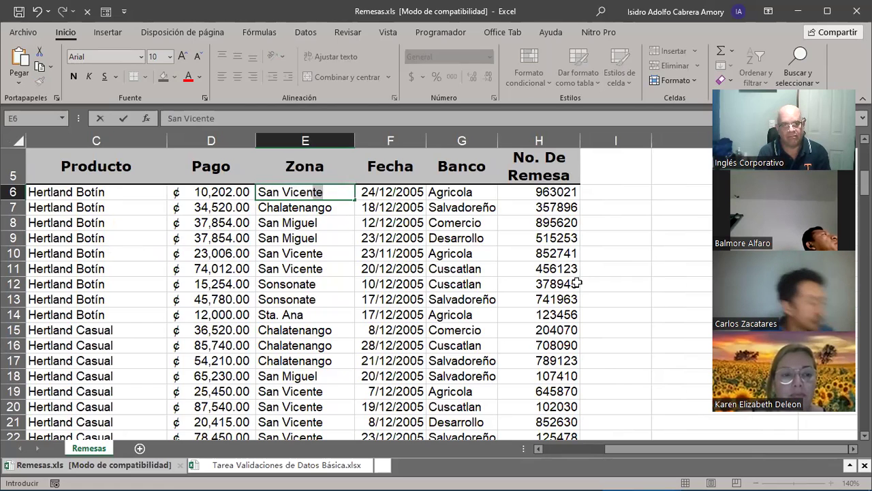
type("te")
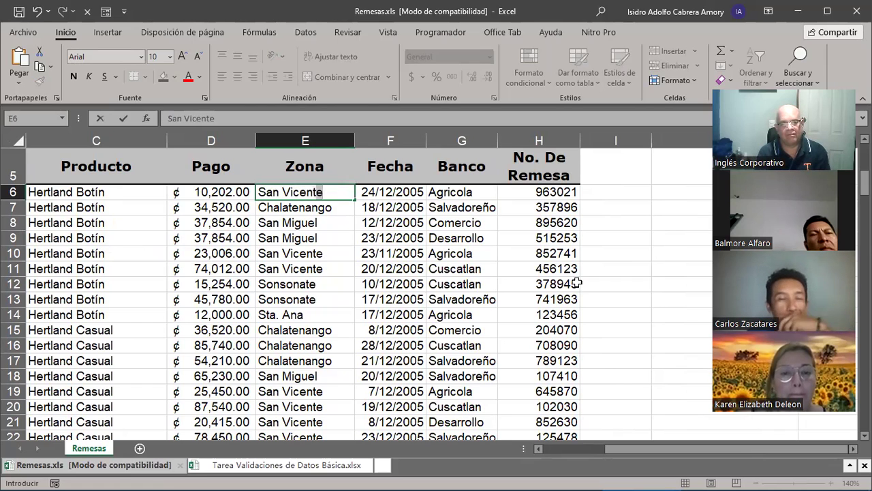
key("Return")
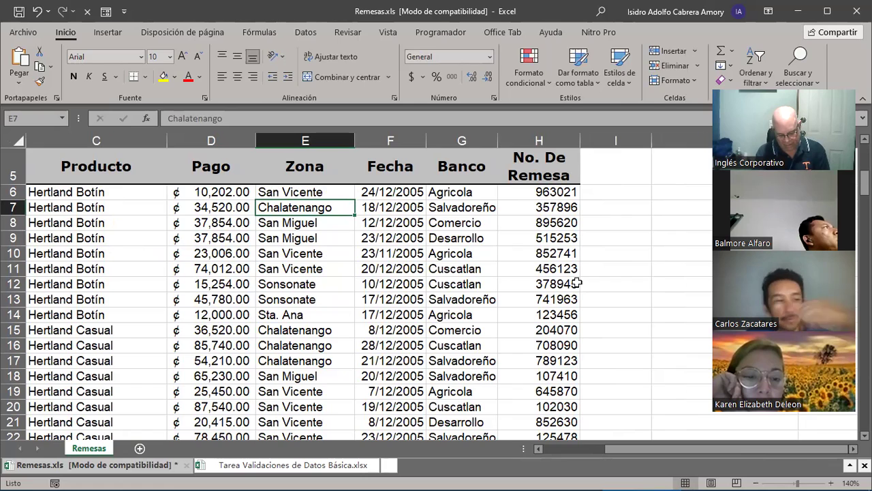
type("La Libe")
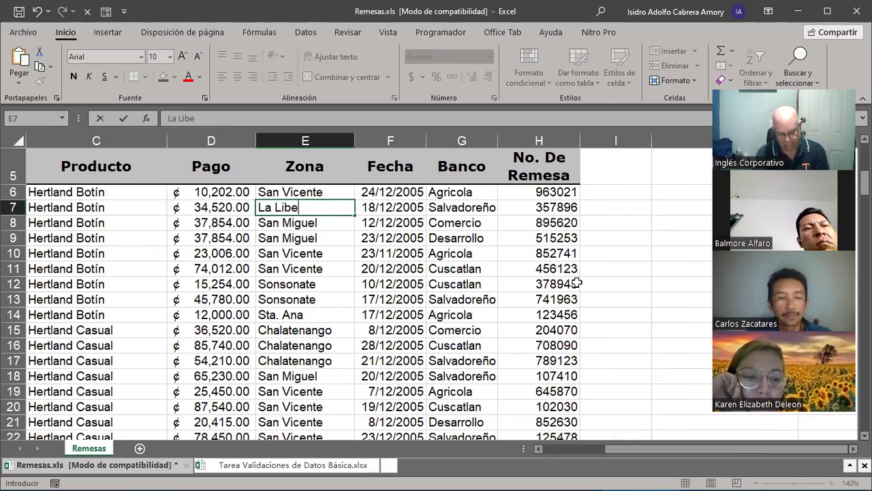
type("rtad")
key("Return")
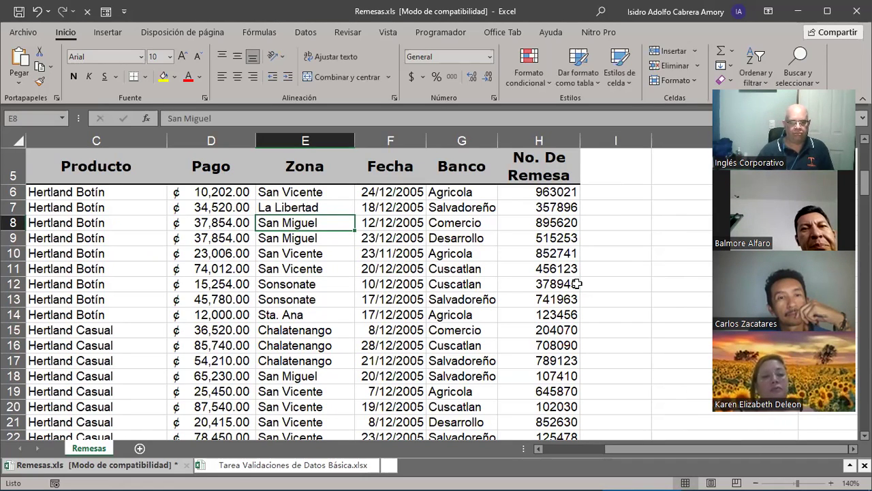
Step: Replace the zone in cell E9 with the arbitrary text Hola
left_click(263, 234)
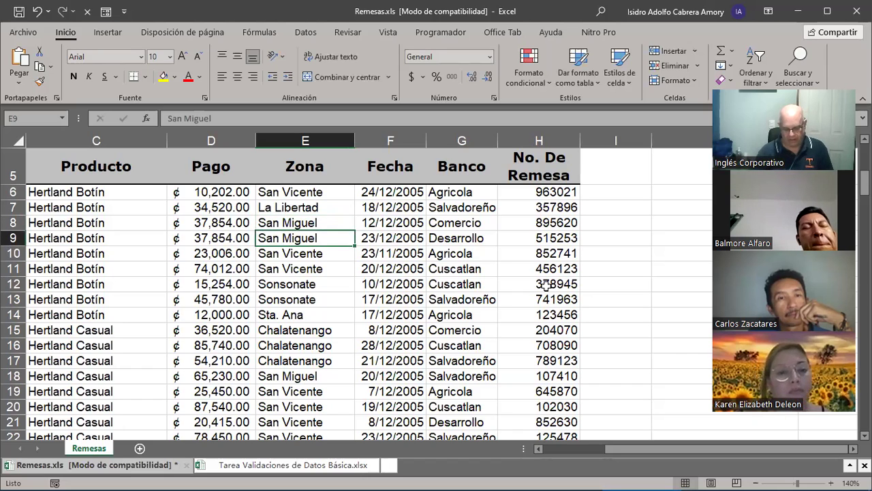
type("Hola")
key("Return")
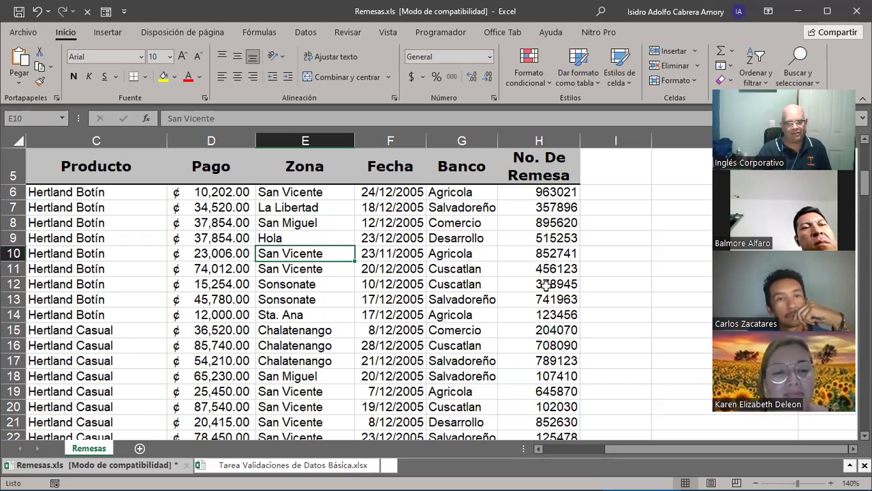
Step: Replace the zone in cell E12 with the arbitrary text Zancudo
key("Right")
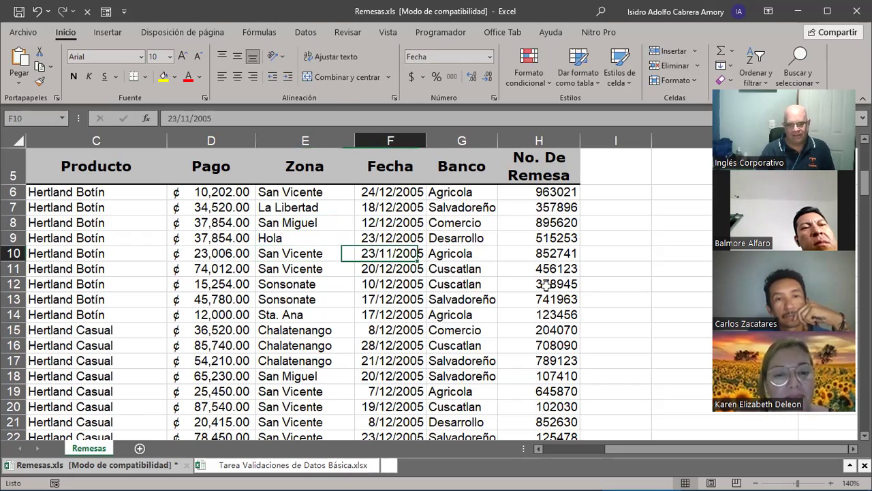
key("Down")
key("Left")
key("Left")
key("Down")
key("Right")
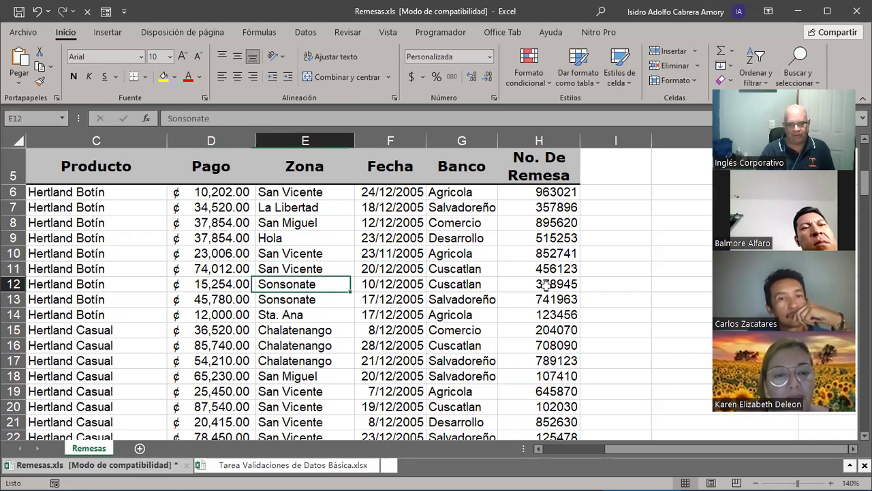
type("Zancud")
key("BackSpace")
type("do")
key("Return")
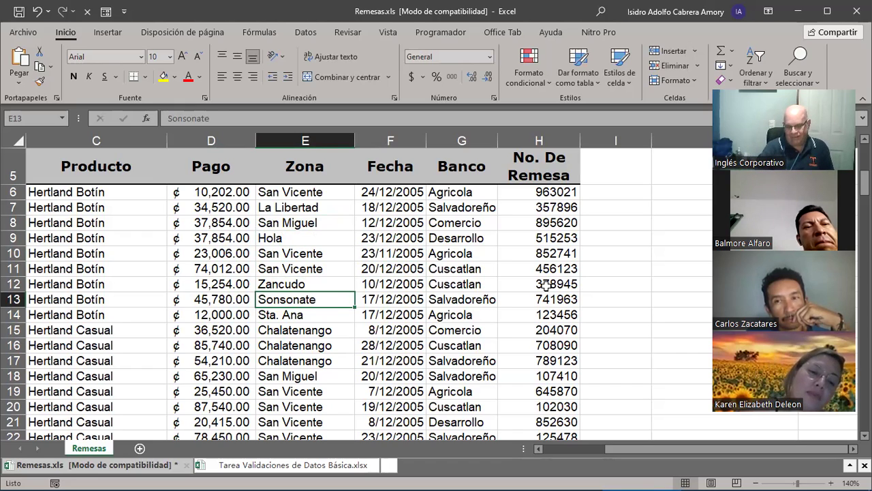
Step: Replace the zone in cell E15 with the arbitrary text Hormiga
key("Down")
key("Down")
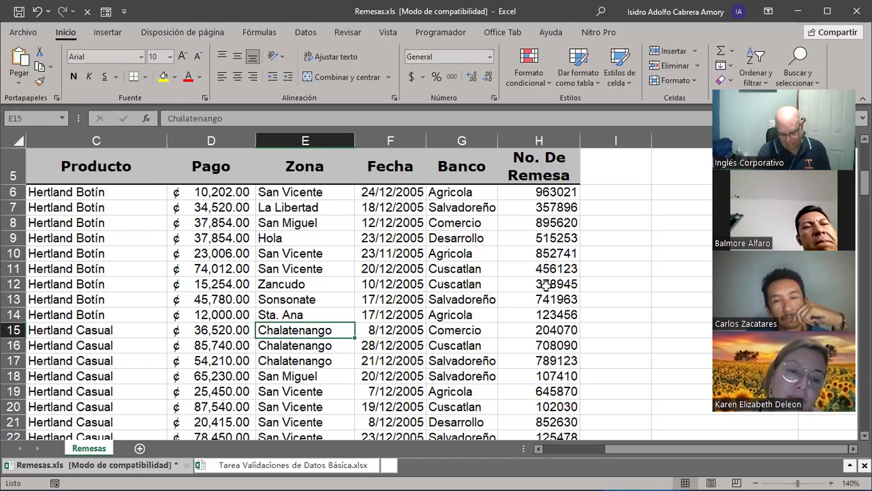
type("Horm")
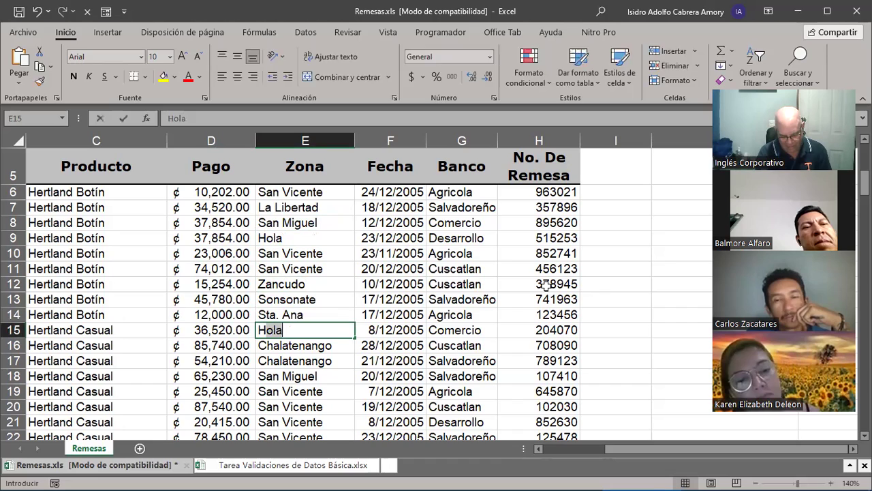
type("iga")
key("Return")
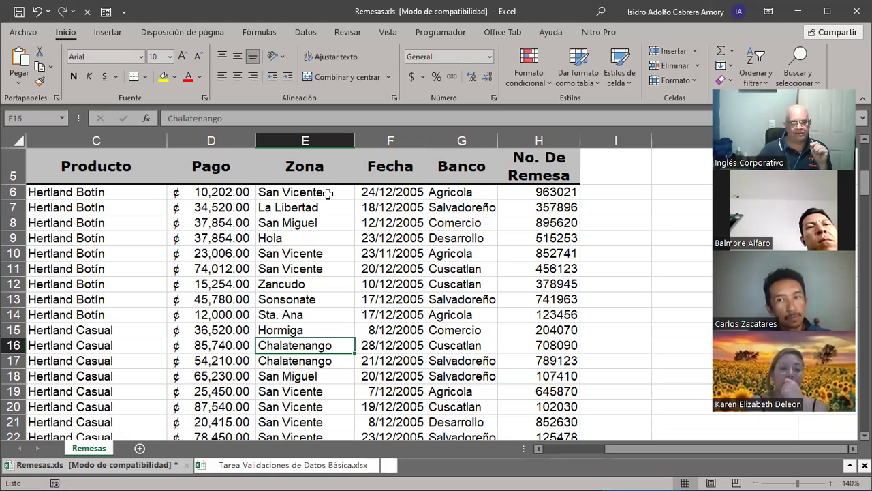
Step: Clear all Zona values in E6:E43 and open the data validation settings for that range
left_click_drag(328, 194, 308, 399)
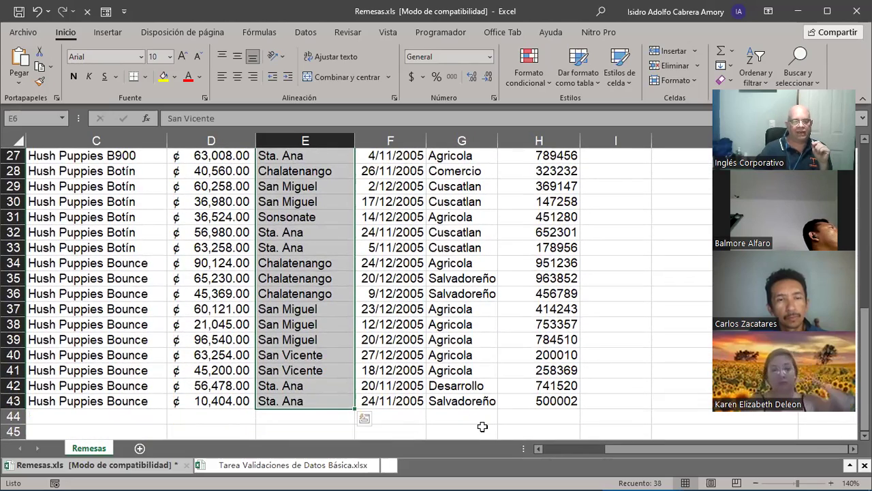
scroll(482, 427, "up", 9)
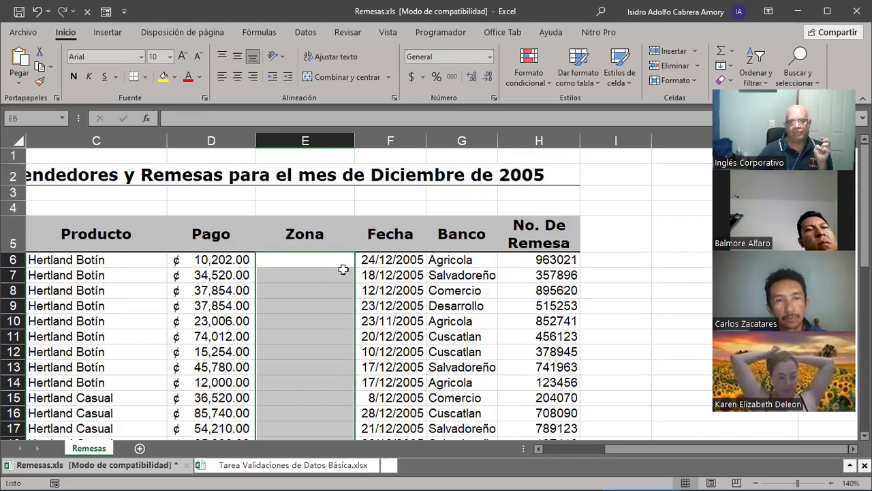
left_click(315, 35)
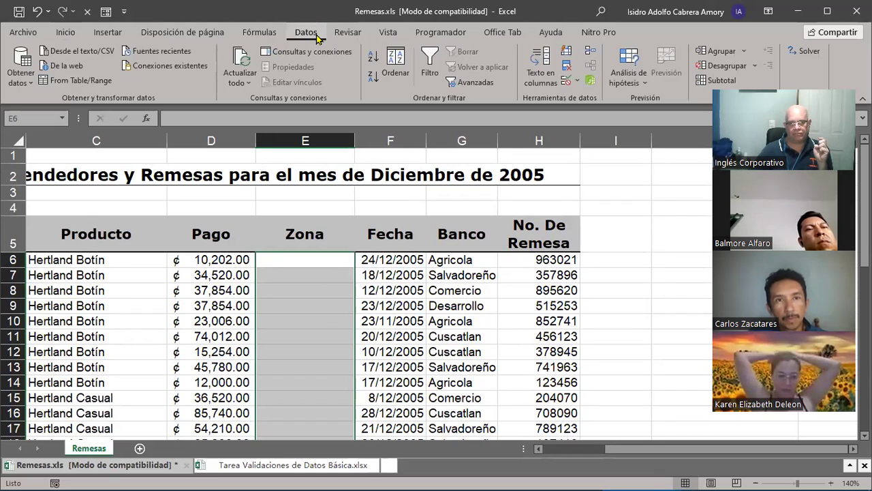
left_click(578, 82)
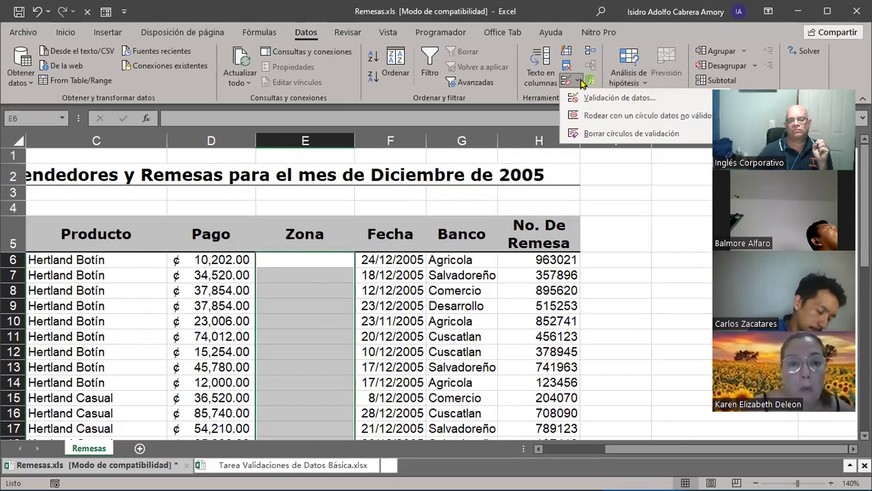
left_click(630, 101)
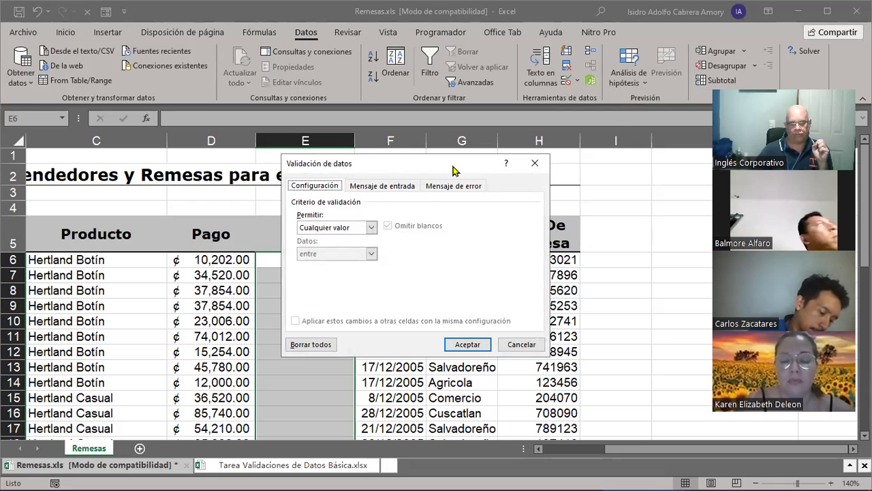
left_click_drag(453, 169, 524, 129)
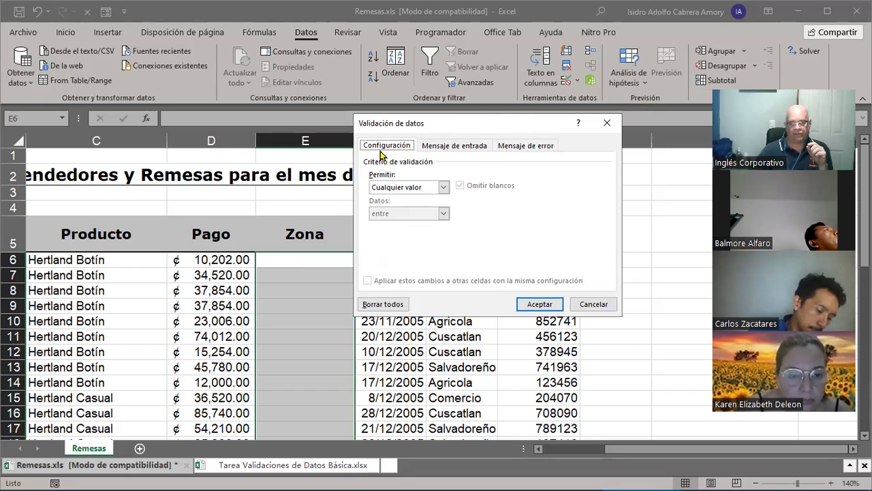
Step: Examine the validation criteria, input message and error message options available for the Zona cells
left_click(460, 149)
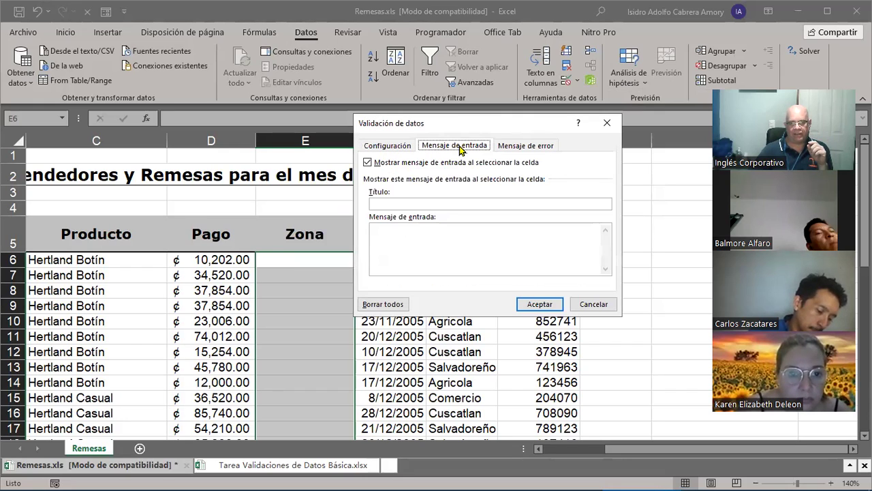
left_click(533, 147)
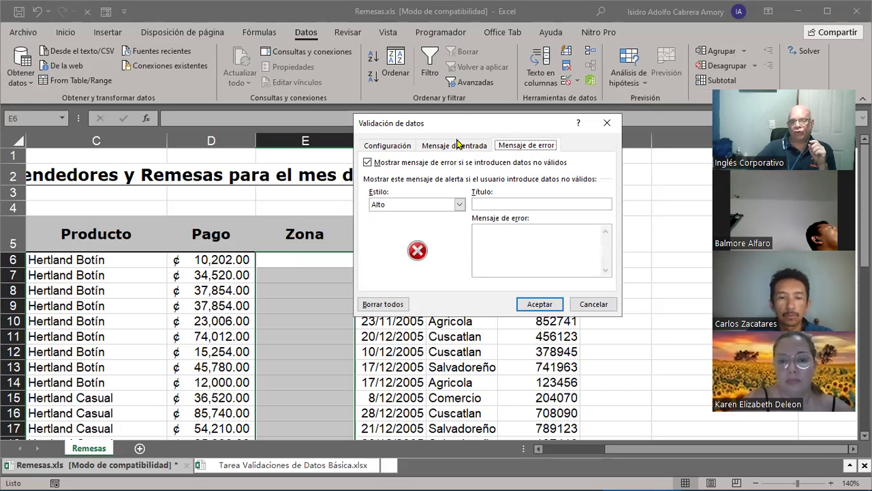
left_click(402, 150)
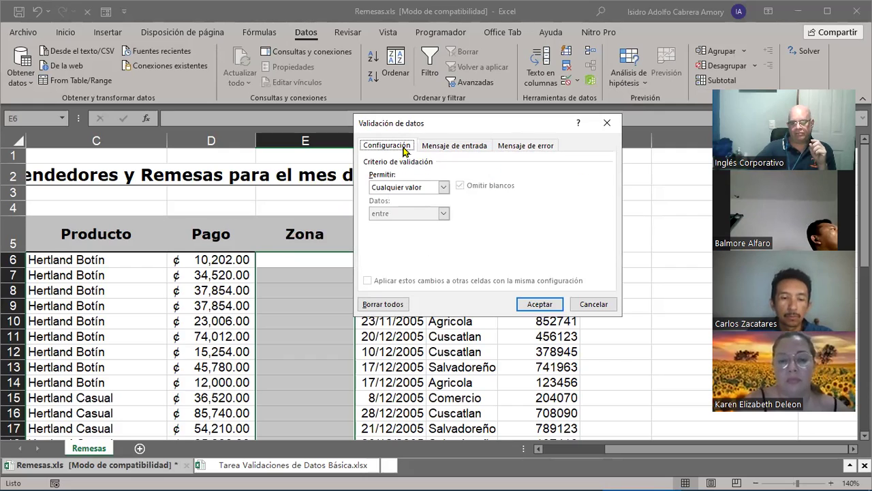
left_click(454, 147)
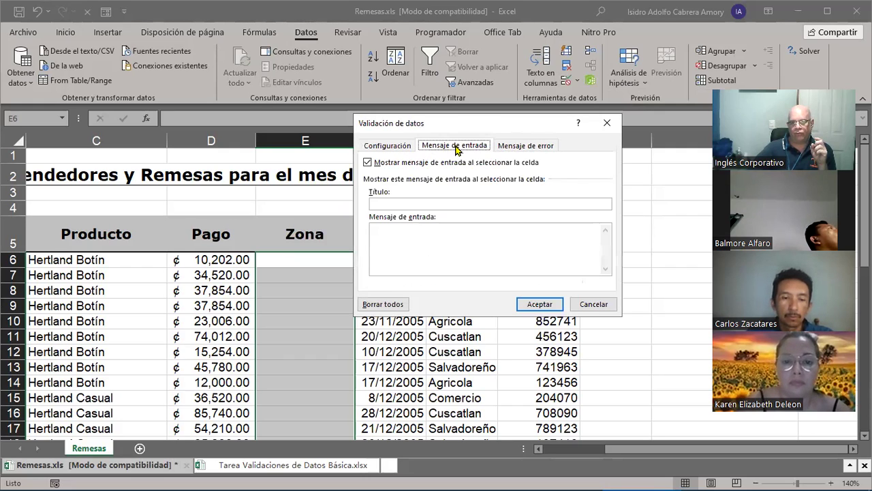
left_click(526, 148)
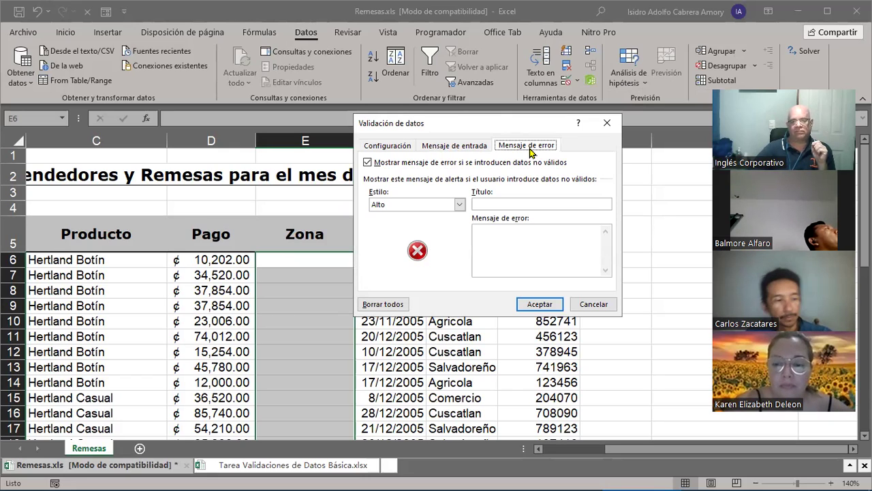
left_click(476, 147)
left_click(520, 154)
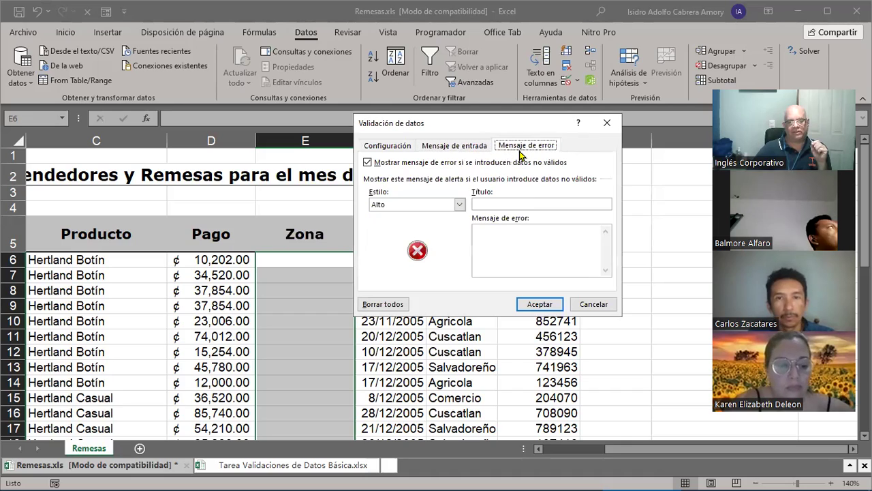
Step: Set the validation criterion for the selected Zona cells to allow entries from a Lista
left_click(386, 148)
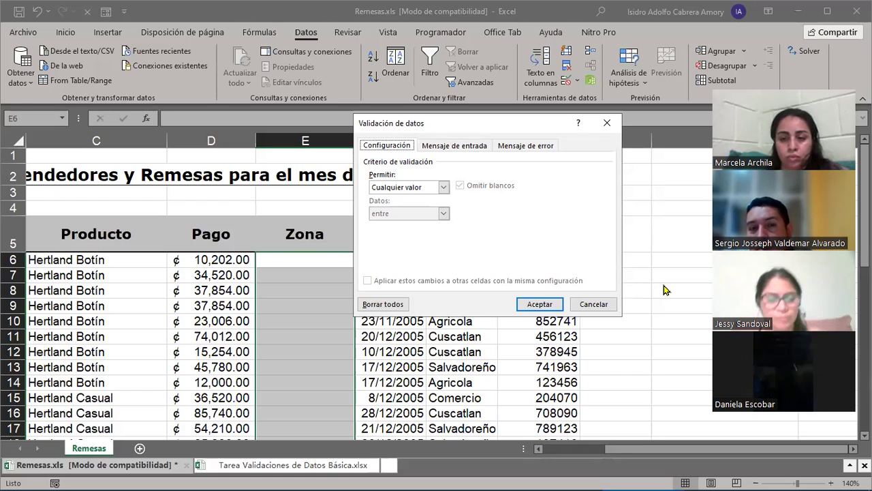
left_click(443, 187)
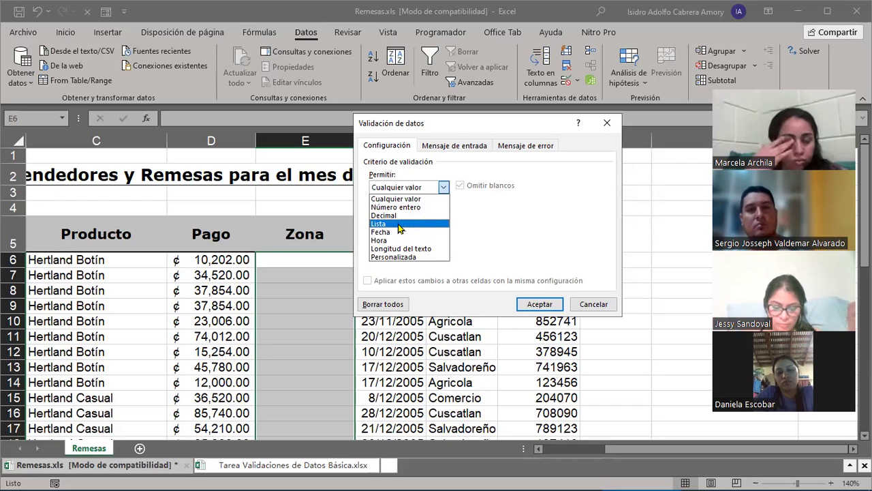
left_click(399, 228)
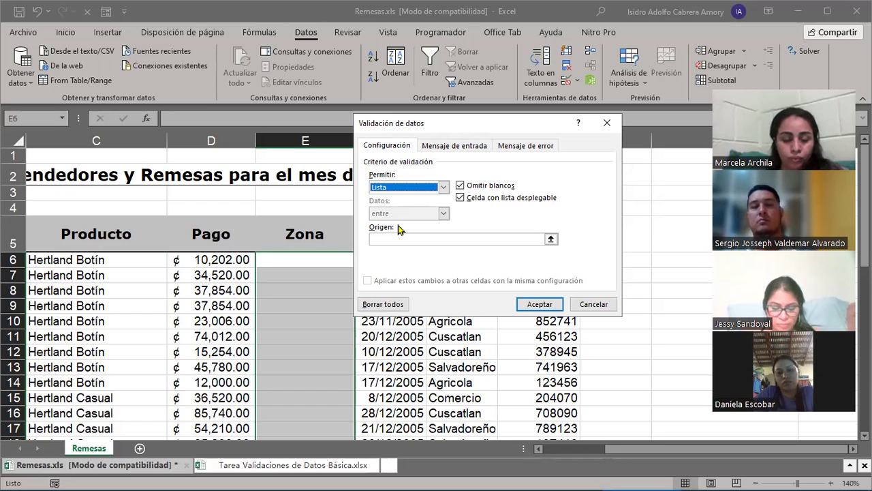
Step: Enter San Salvador as the first allowed zone in the validation list's source
left_click(383, 236)
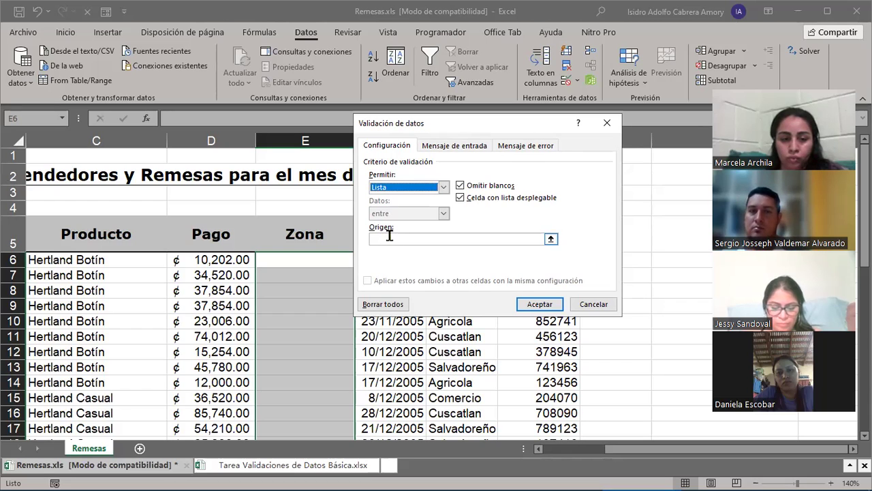
left_click(389, 237)
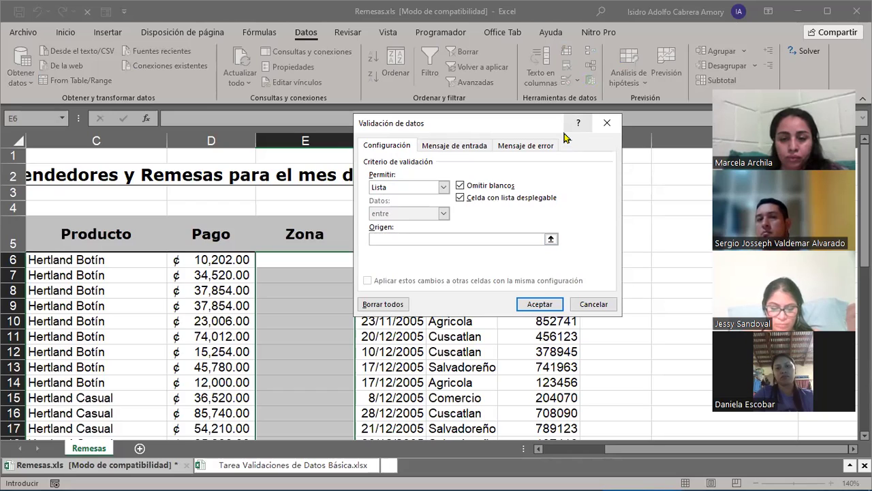
type("an Sal")
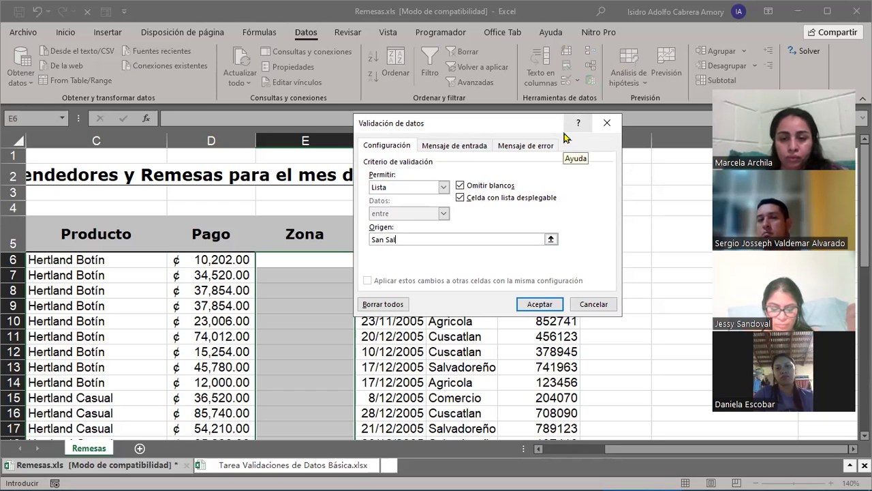
type("vado")
key("BackSpace")
key("BackSpace")
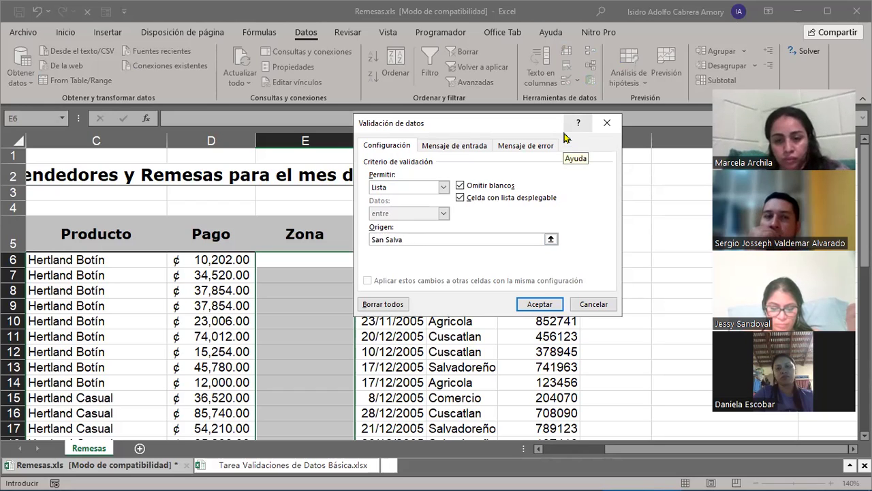
type("dor")
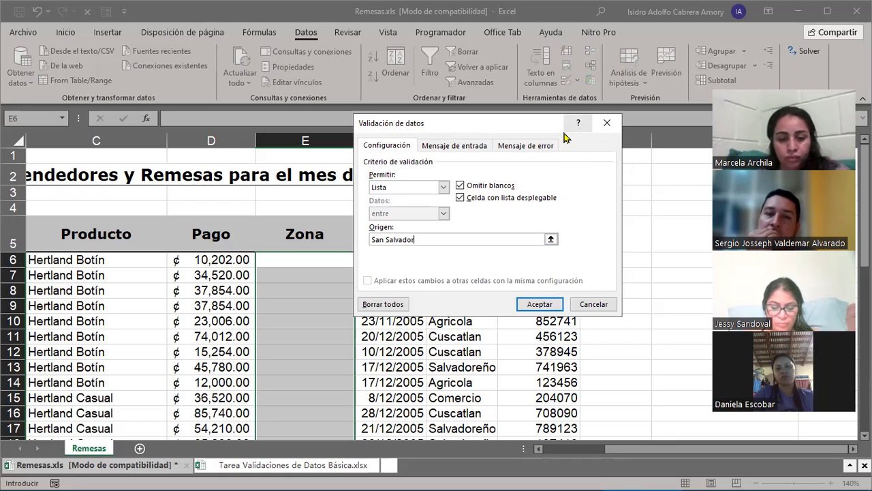
Step: Add La Libertad, Santa Ana and Sonsonate to the list source, separating the zones with semicolons
type(";")
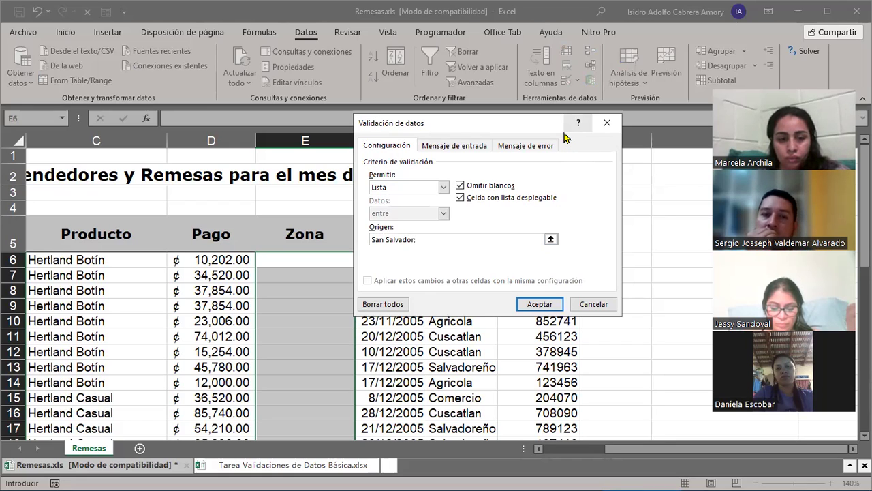
type("La Libertddad")
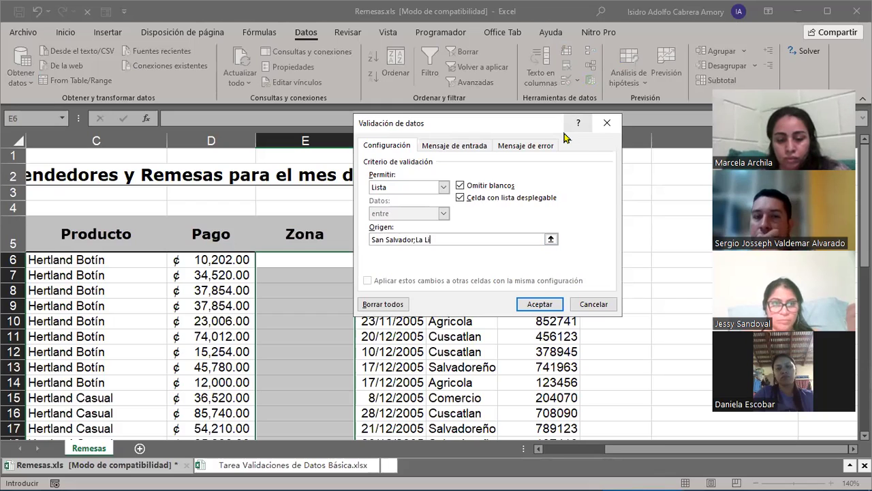
key("BackSpace")
key("BackSpace")
key("BackSpace")
key("BackSpace")
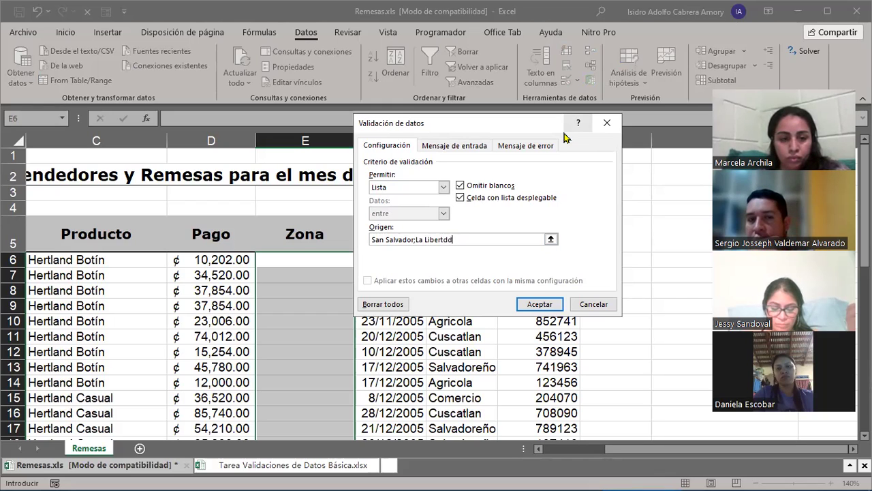
type("ad")
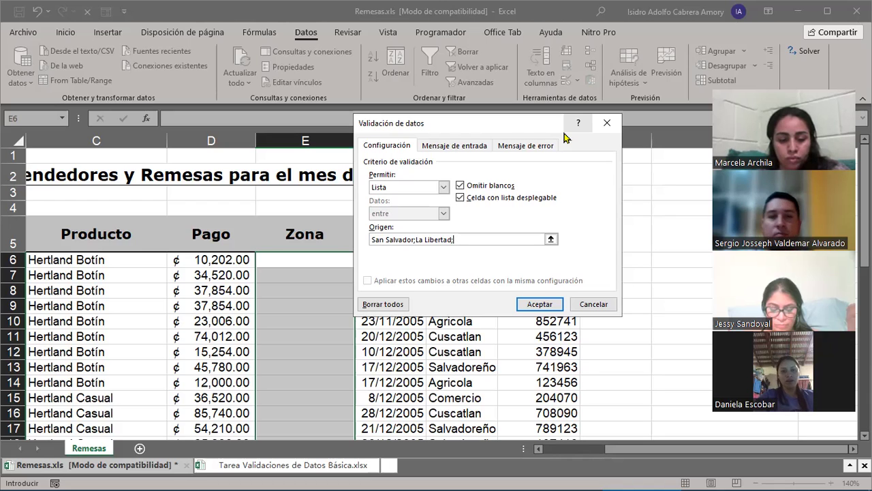
type(";San")
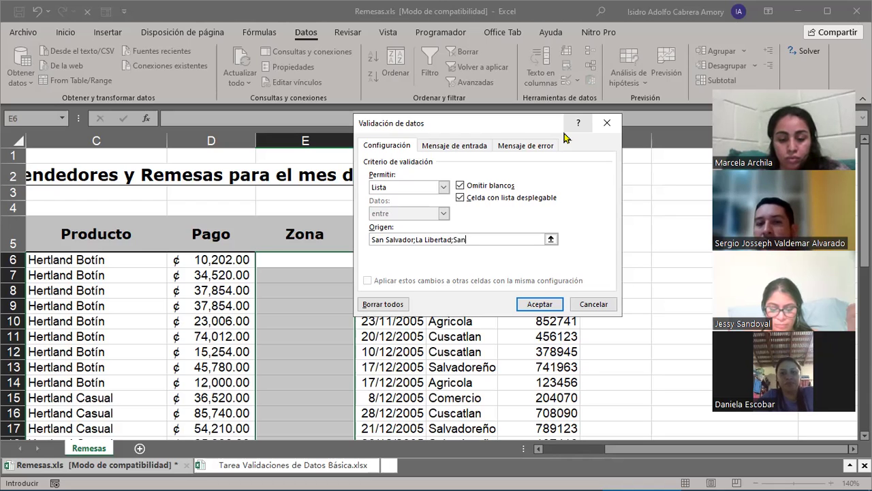
type("ta Ana")
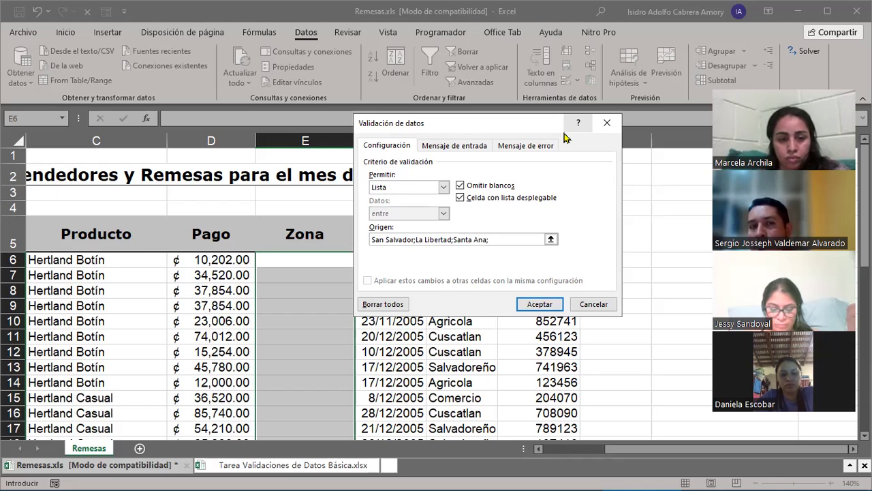
type(";Sonsonate")
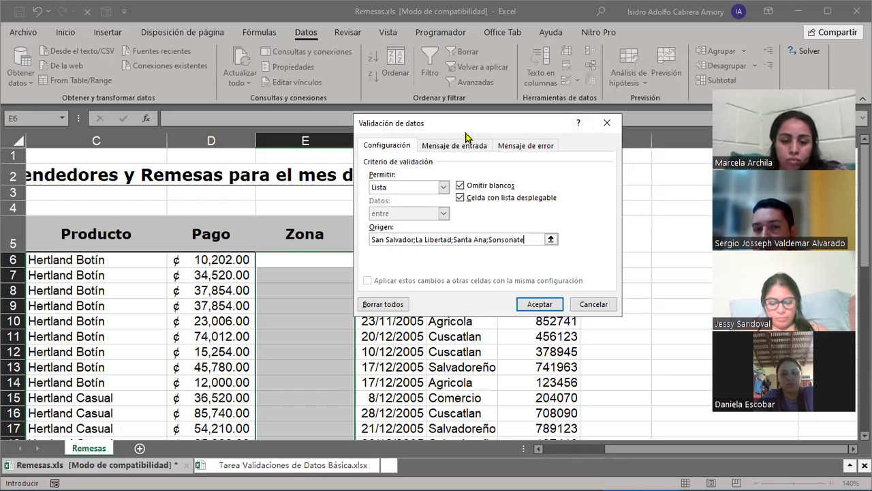
Step: Title the input message for the Zona cells "Elegir solo un dato"
left_click(447, 150)
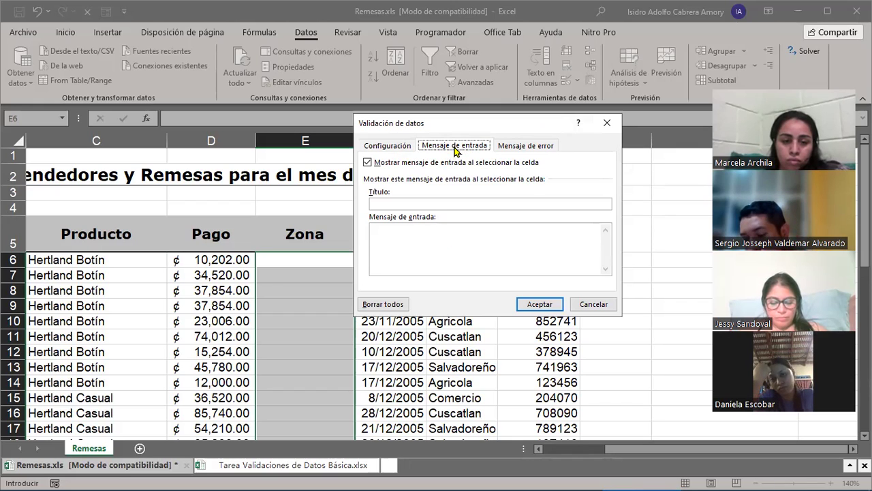
left_click(392, 203)
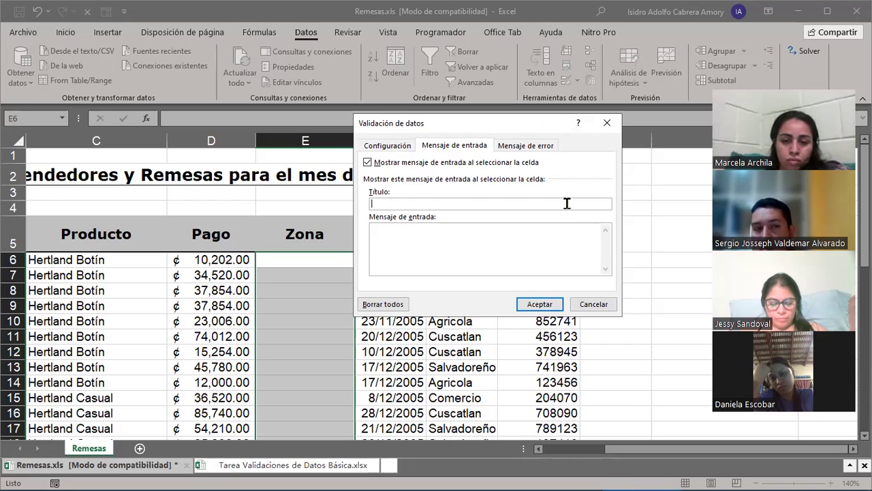
type("Ele")
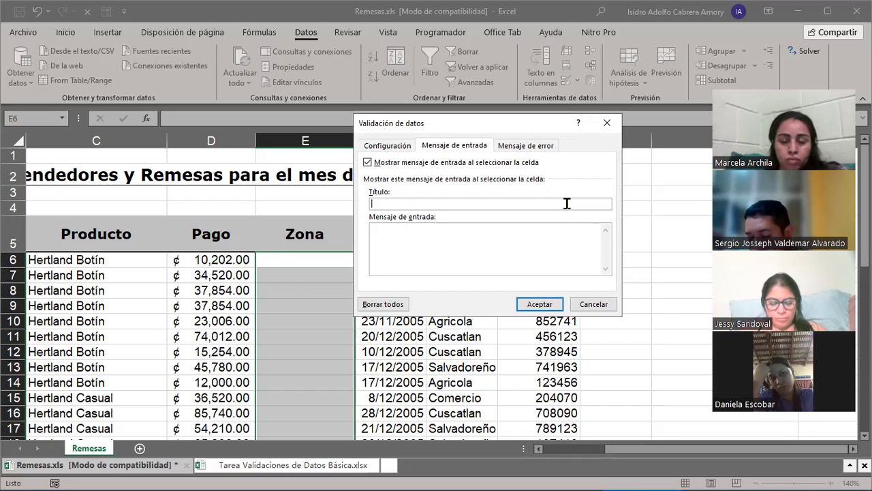
type("gir ")
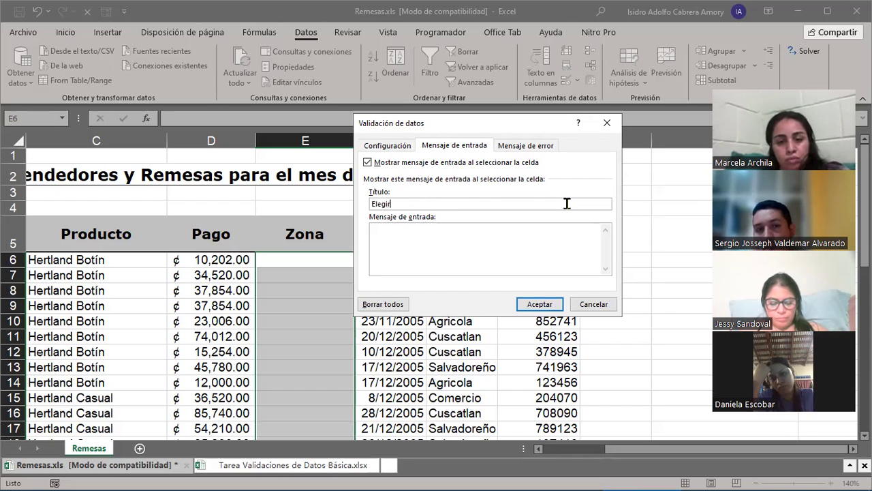
type("solo ")
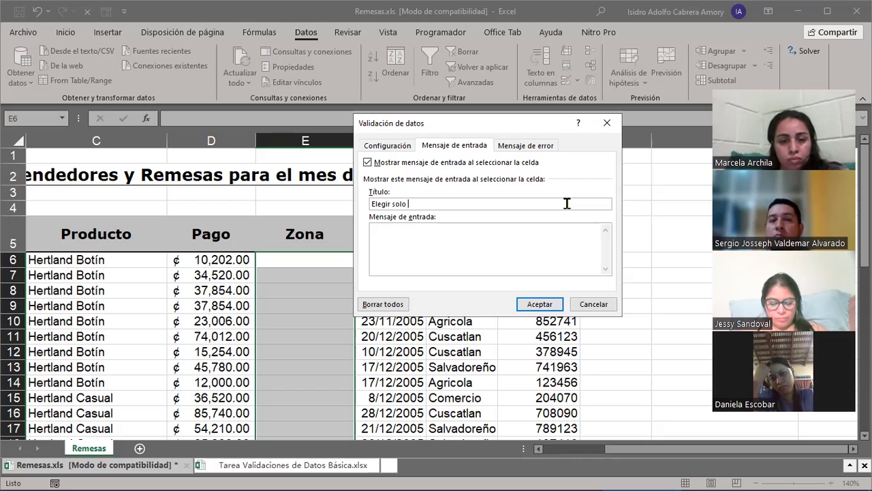
type("un dato de")
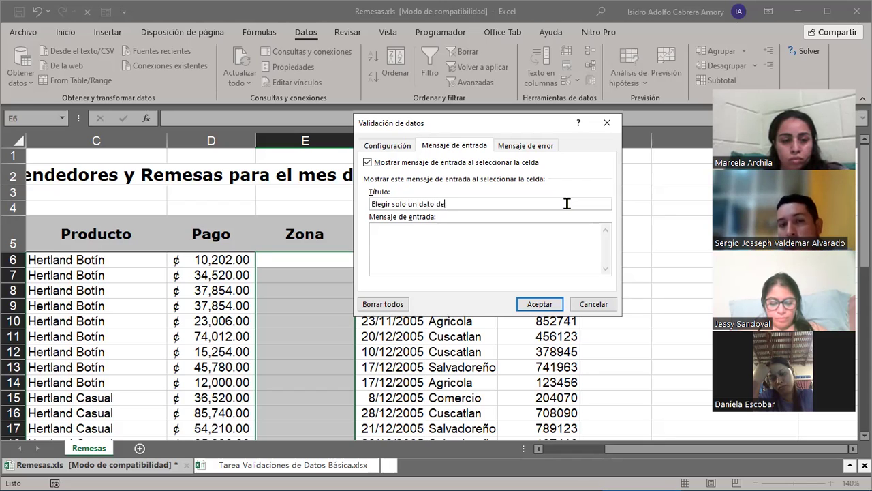
type("la")
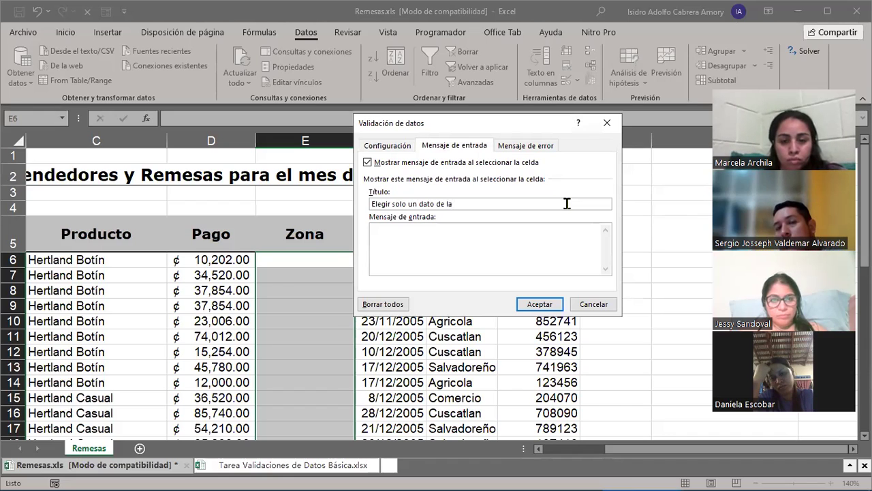
key("BackSpace")
key("BackSpace")
key("BackSpace")
key("BackSpace")
key("BackSpace")
key("BackSpace")
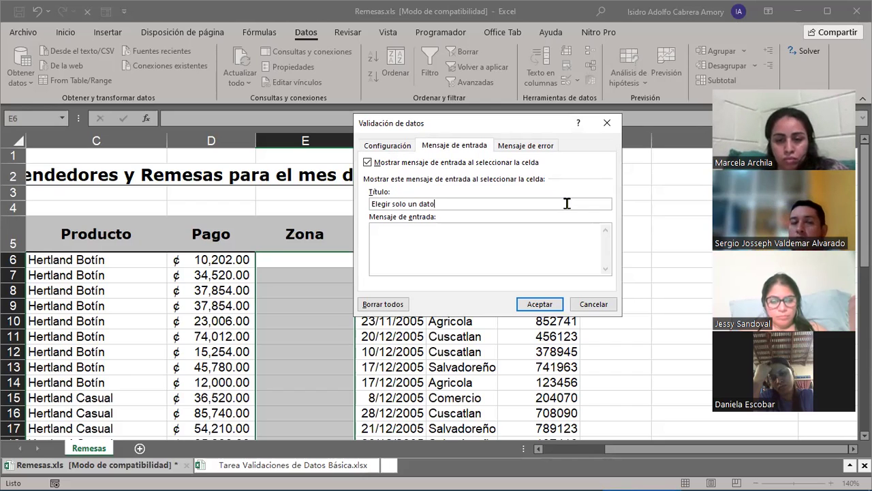
Step: Set the input message text to "En esta celda favor de elegir solo un dato de la lista"
left_click(448, 234)
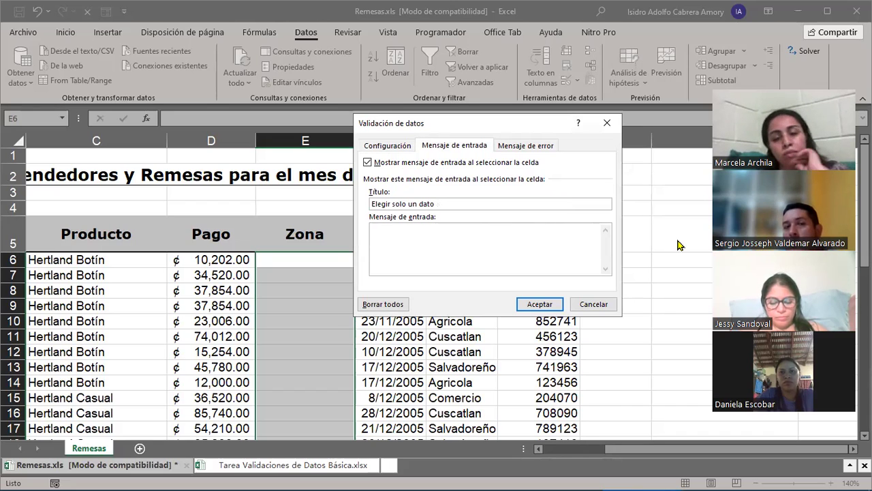
type("En este")
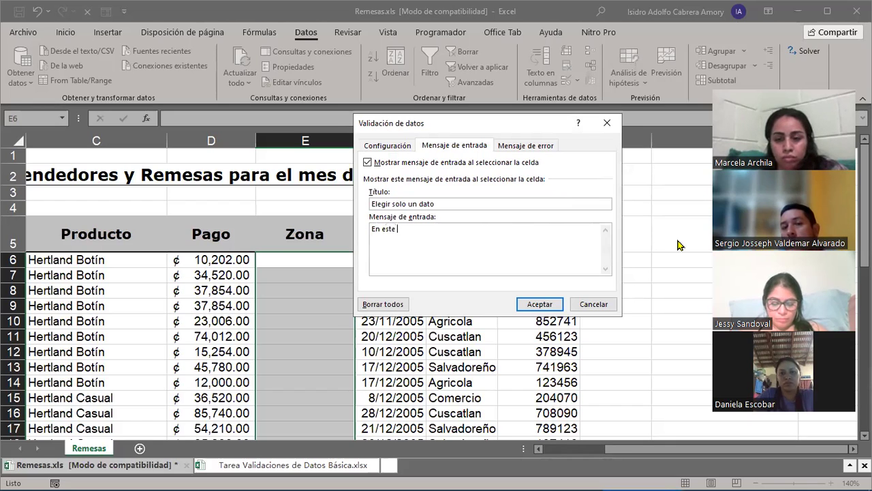
key("BackSpace")
key("BackSpace")
type("a celda ")
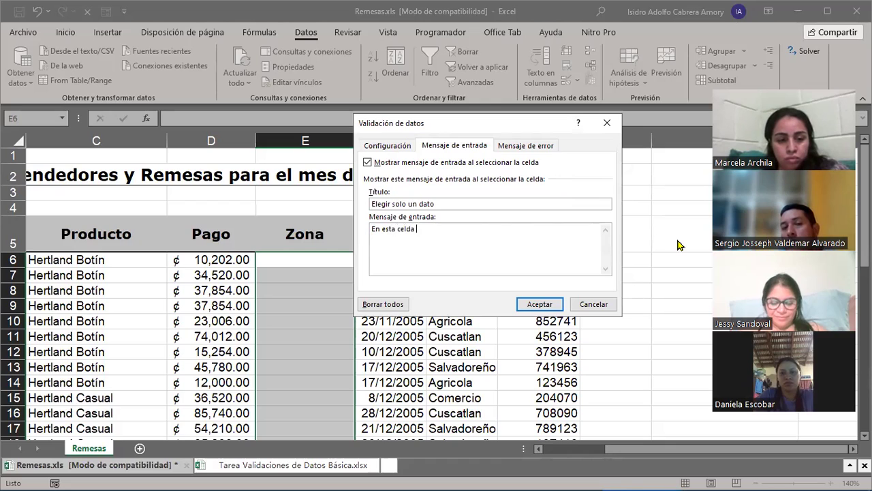
type("favor de ")
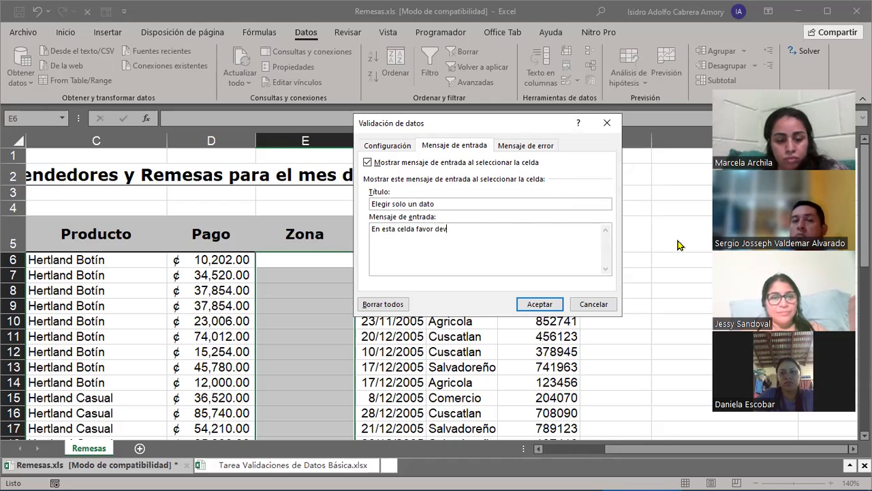
type("elegi")
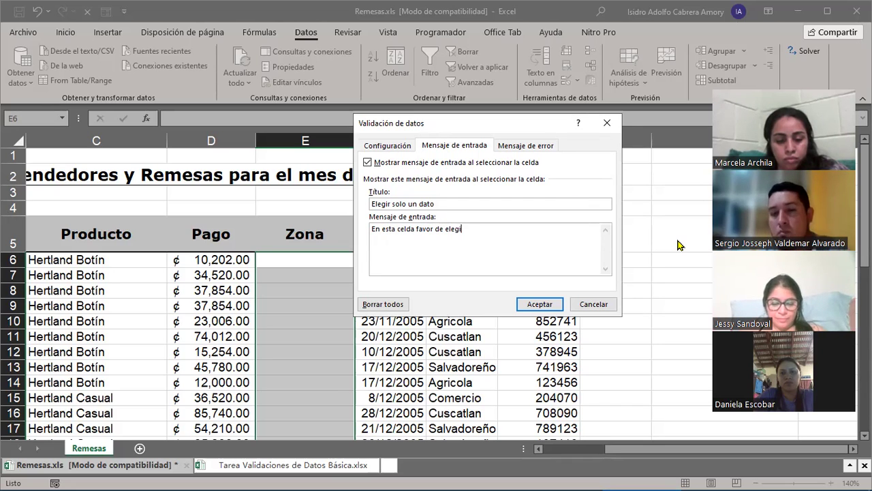
type("r solo un ")
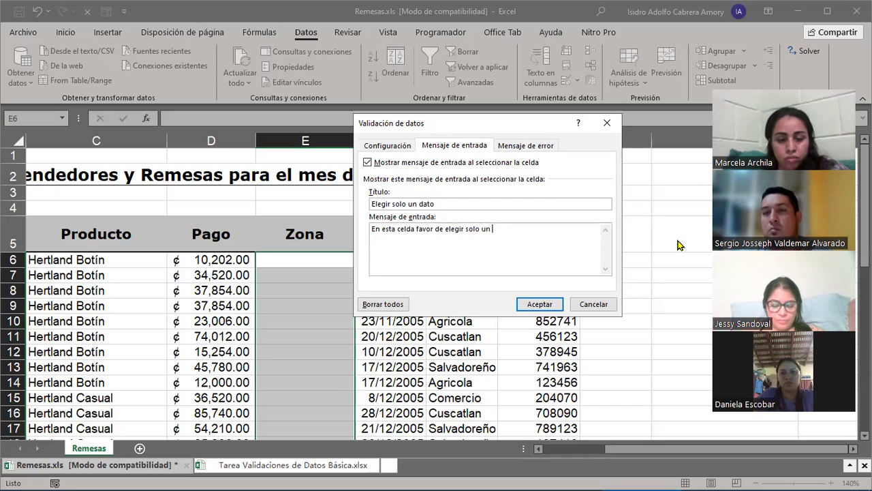
type("dato de la lista")
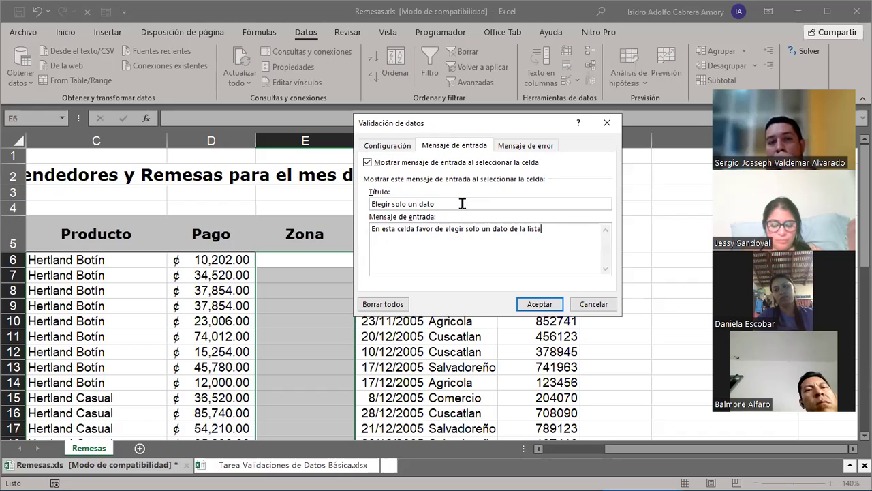
Step: Try the Advertencia and Información styles for the Zona cells' error alert and return the style to Alto
left_click(530, 146)
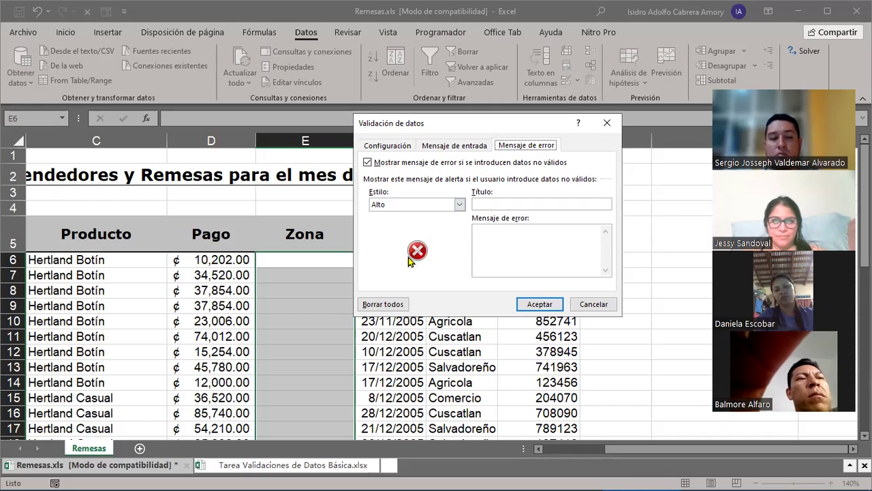
left_click(459, 205)
left_click(409, 225)
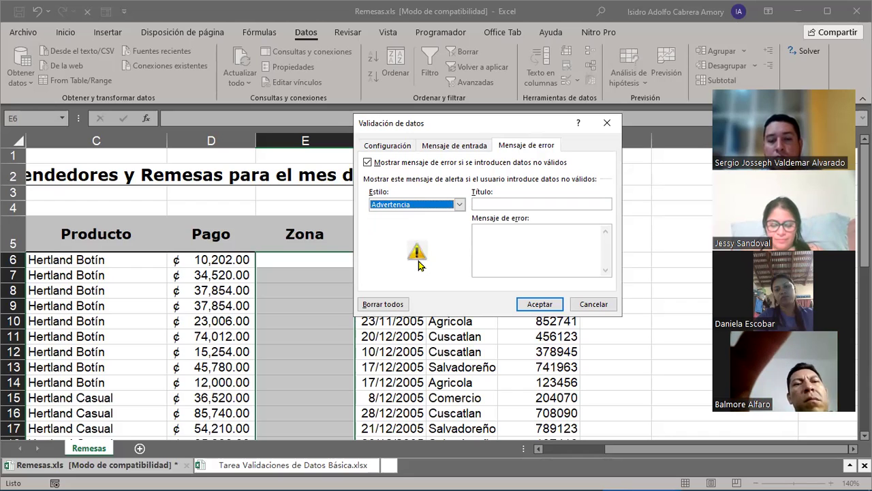
left_click(461, 206)
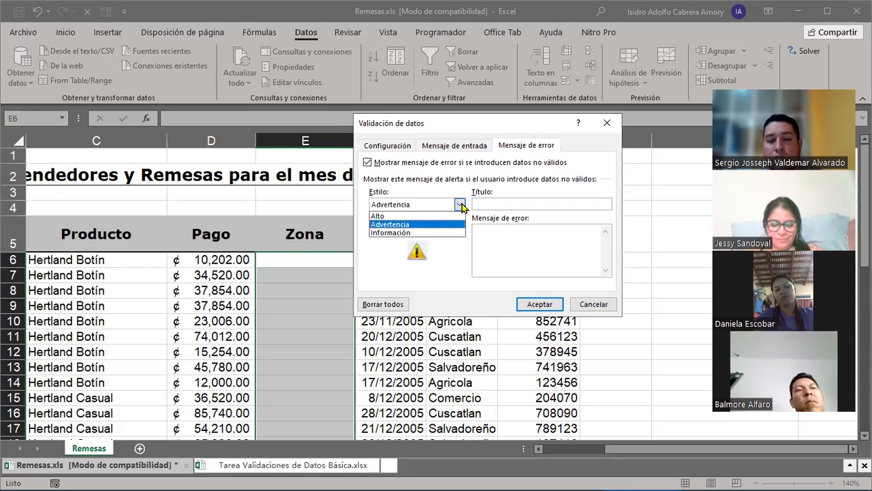
left_click(394, 234)
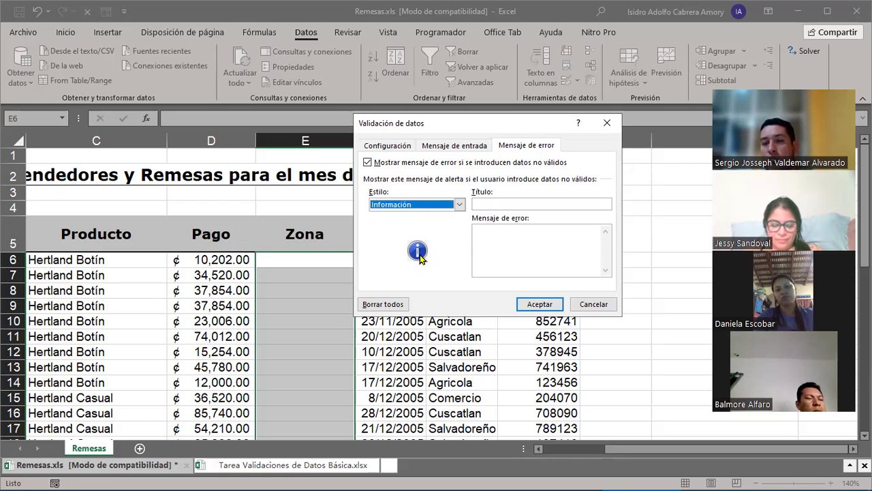
left_click(460, 205)
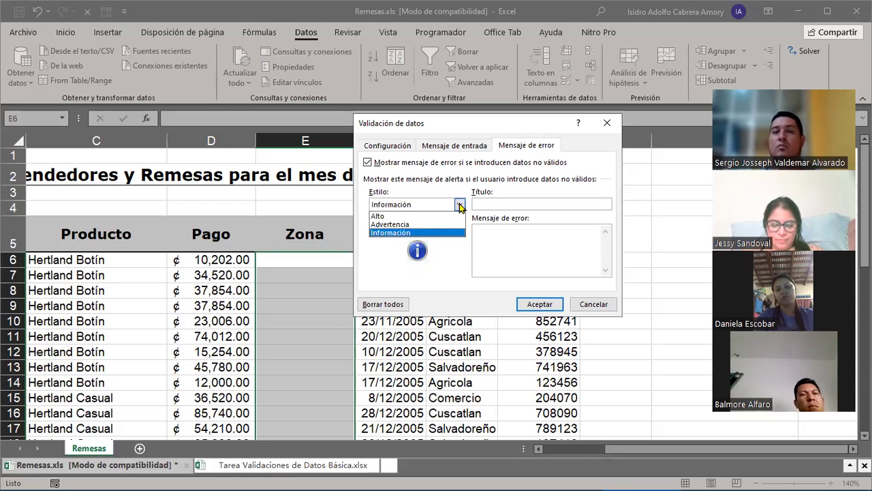
left_click(415, 216)
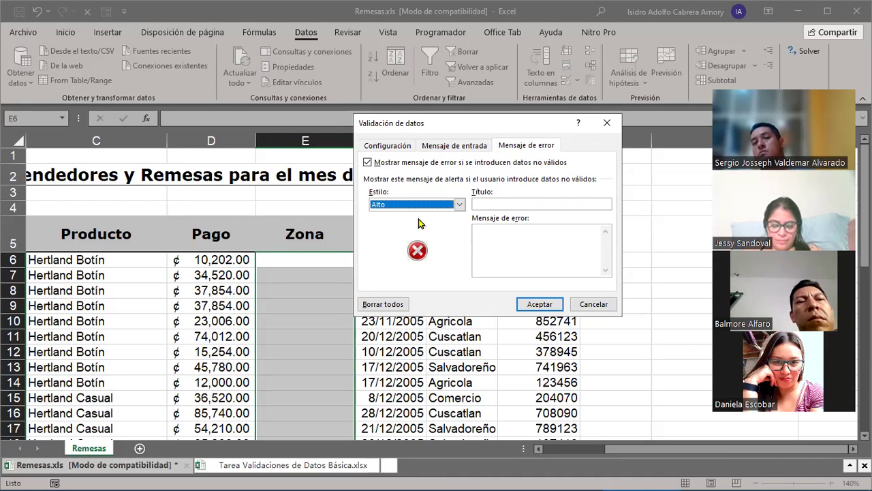
left_click(511, 203)
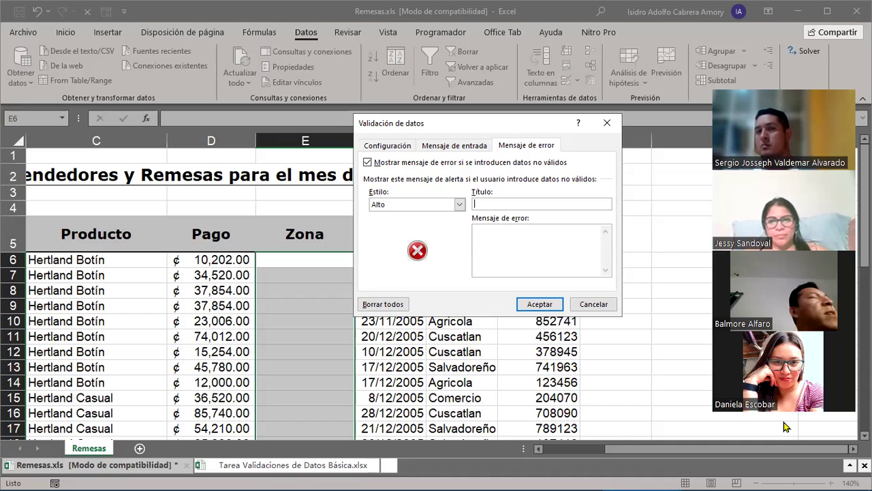
Step: Review the title and text of the input message defined for the Zona cells
left_click(464, 147)
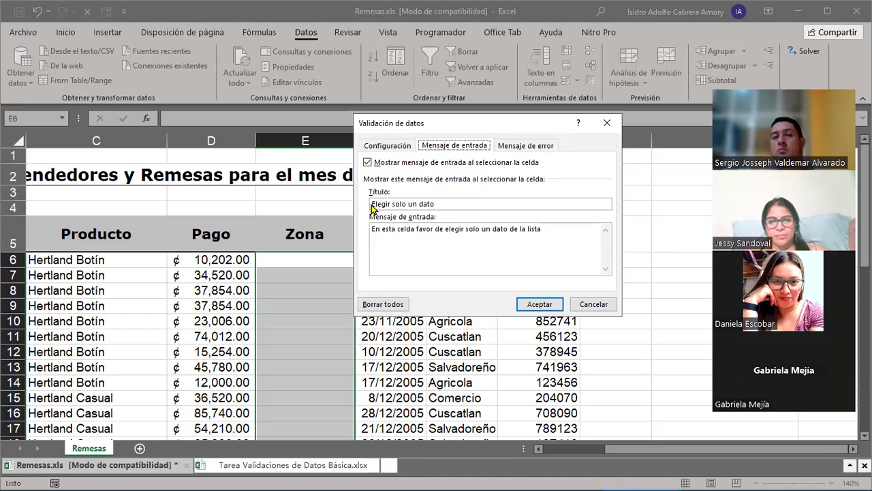
left_click_drag(372, 204, 442, 208)
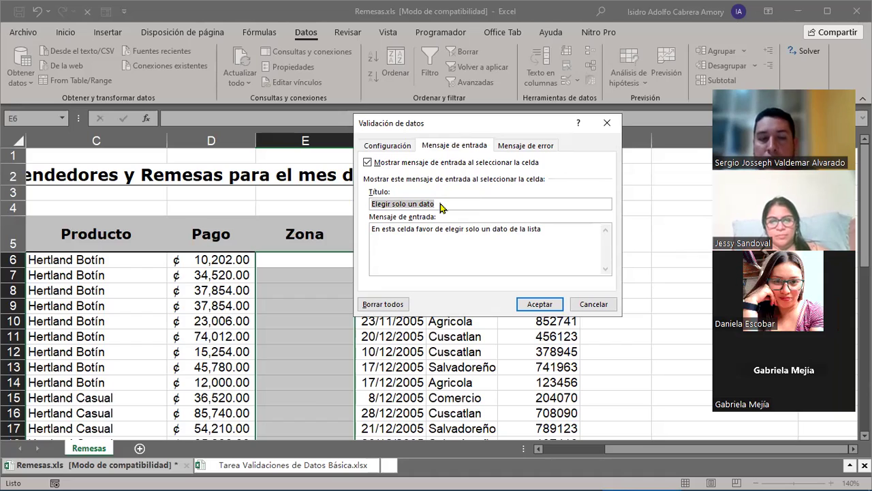
left_click(373, 229)
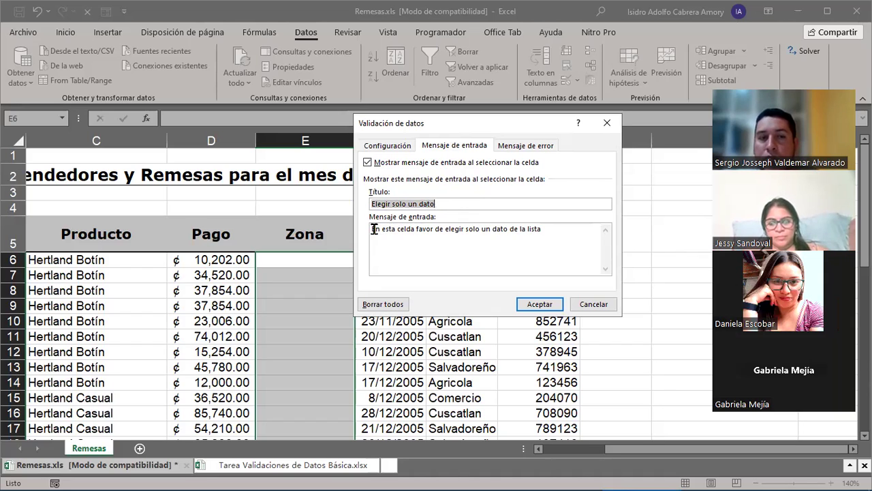
left_click_drag(373, 229, 542, 242)
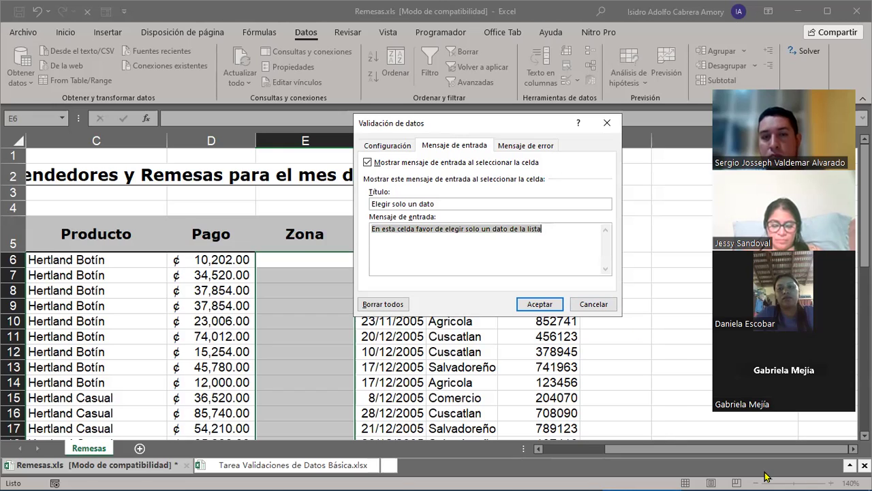
mouse_move(760, 481)
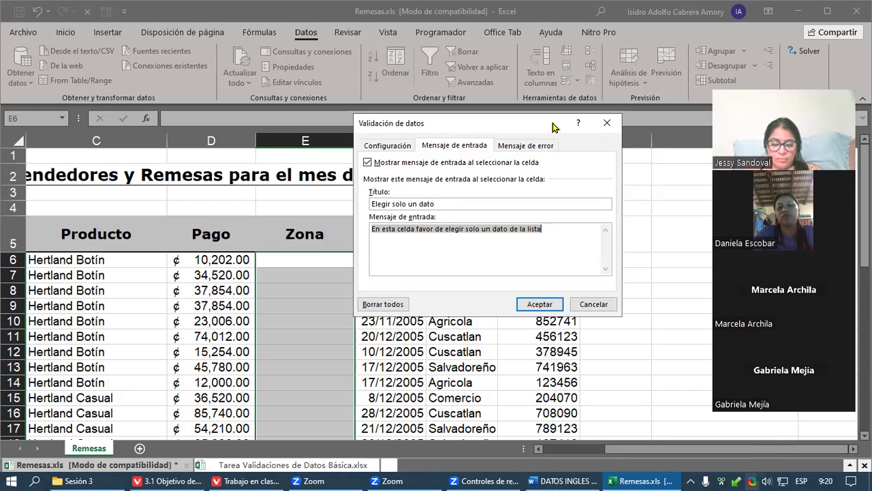
Step: Title the error alert for the Zona cells "Dato Incorrecto"
left_click(531, 146)
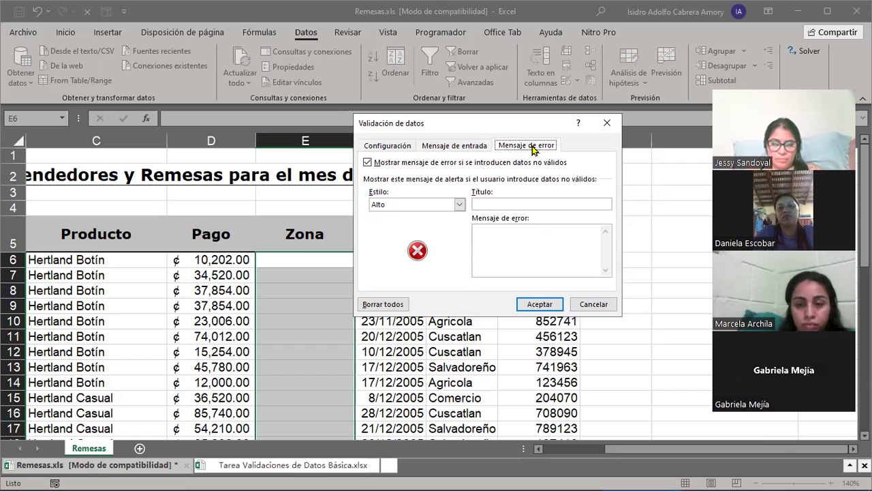
left_click(511, 203)
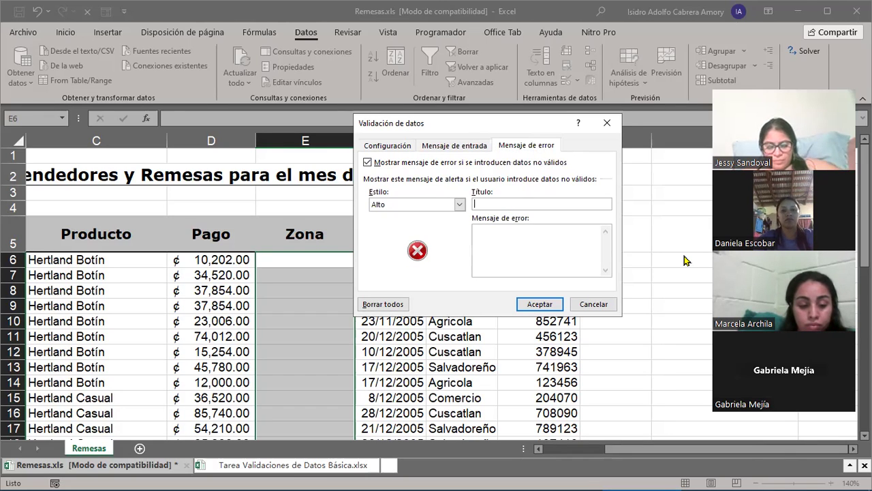
type("DAtso")
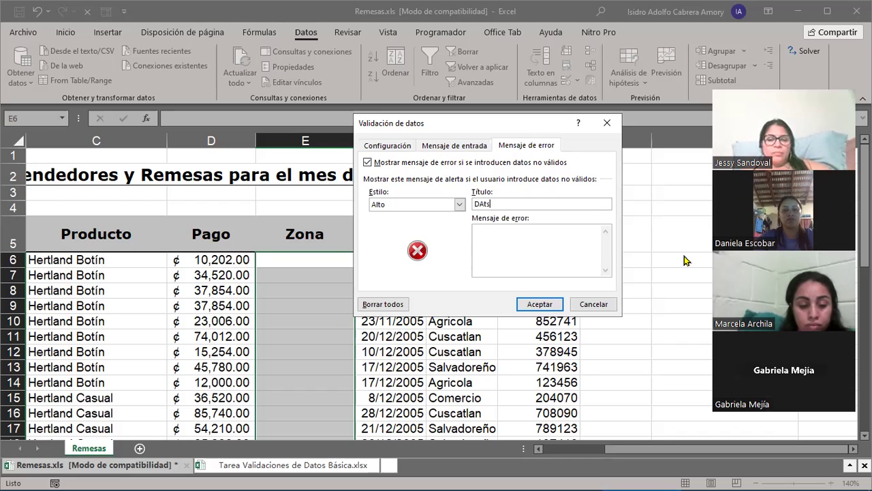
key("BackSpace")
key("BackSpace")
key("BackSpace")
type("ato ")
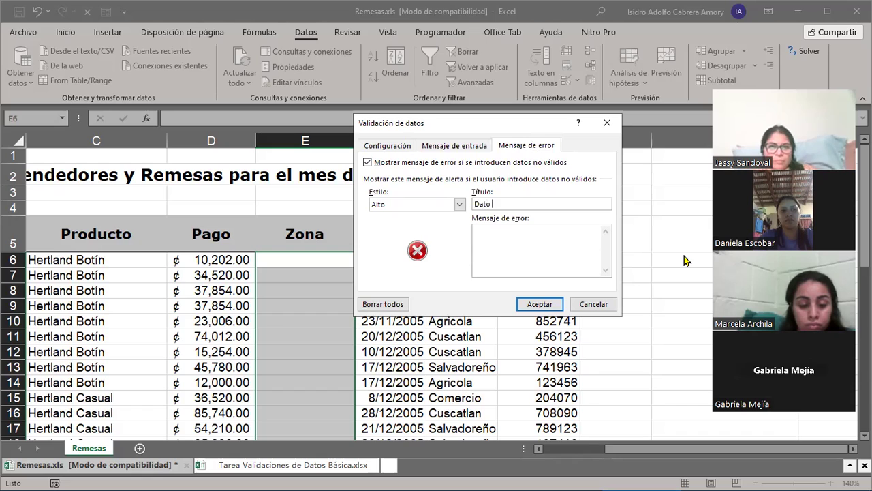
type("Incoer")
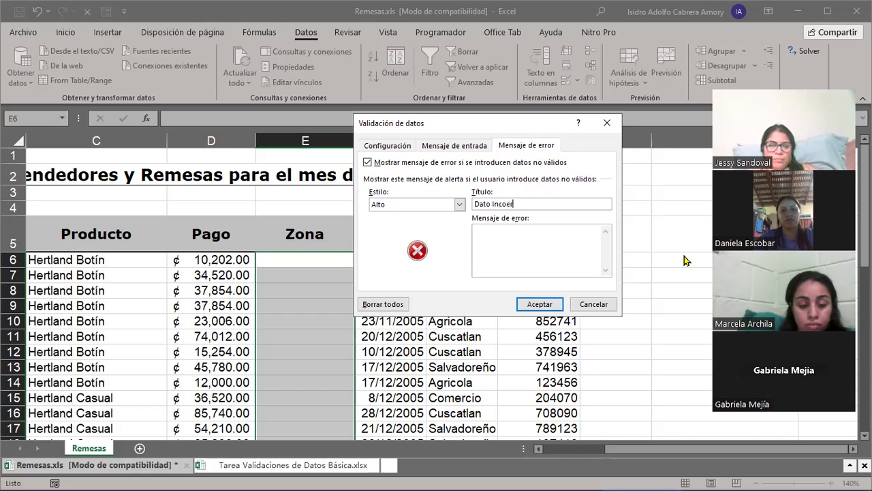
key("BackSpace")
key("BackSpace")
type("rrecto")
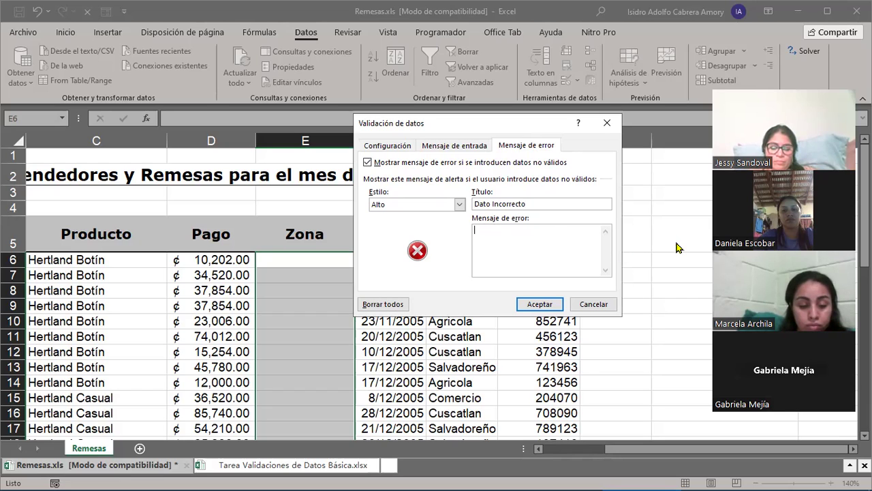
Step: Set the error message to "Favor seleccionar solo un dato de la lista" and apply the validation to the Zona cells
type("avor es")
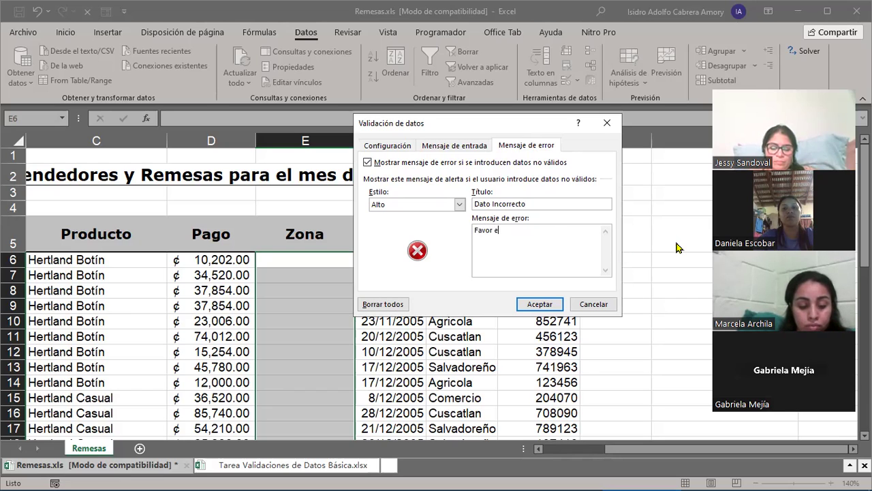
key("BackSpace")
key("BackSpace")
type("sele")
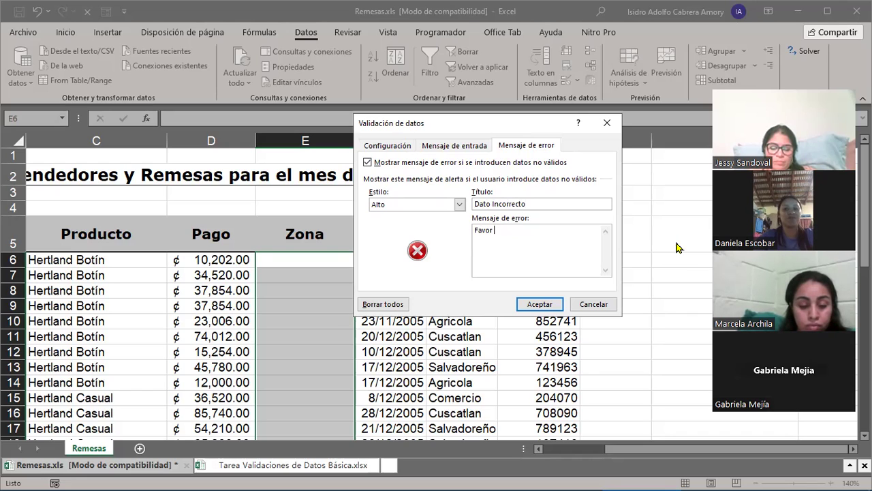
type("ccionar")
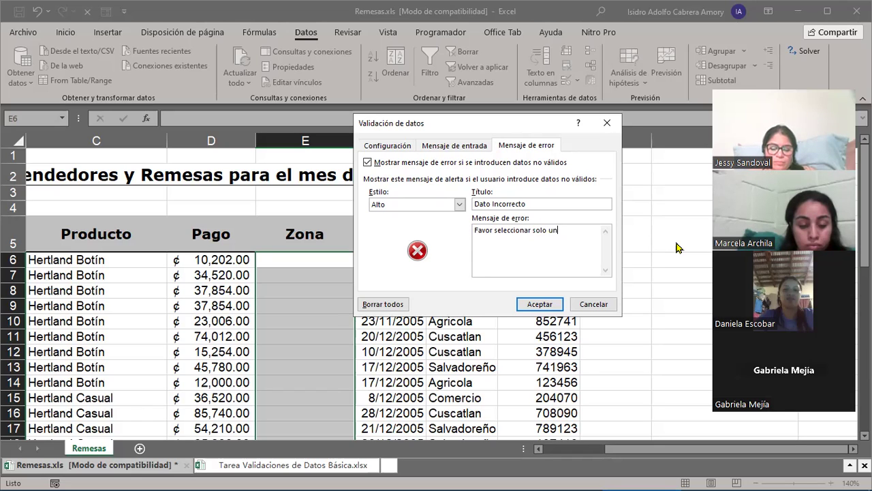
type("solo un dato de la lis")
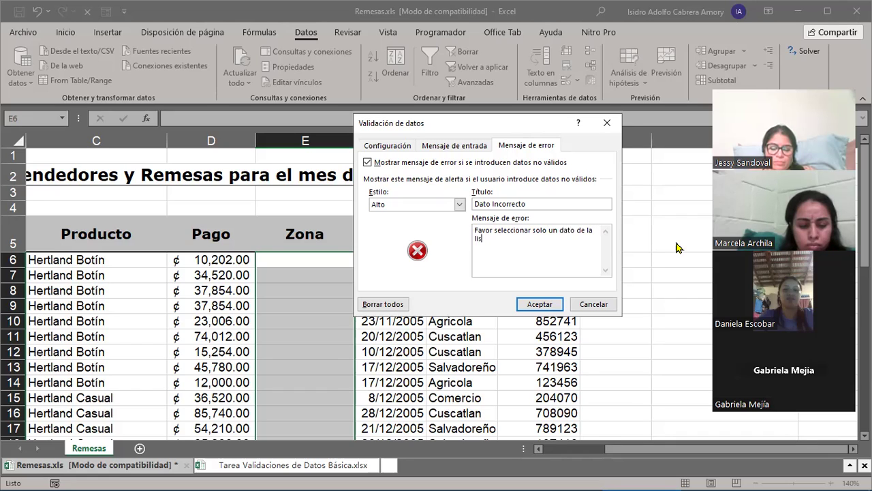
type("ta")
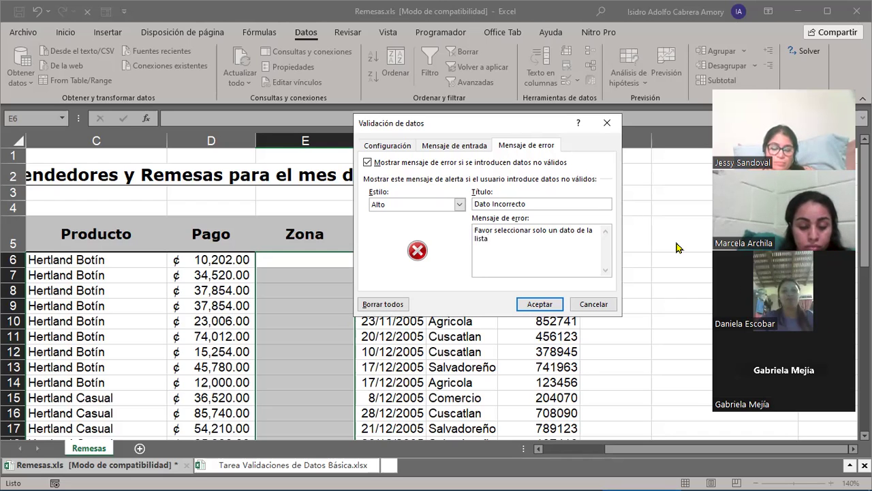
left_click(533, 302)
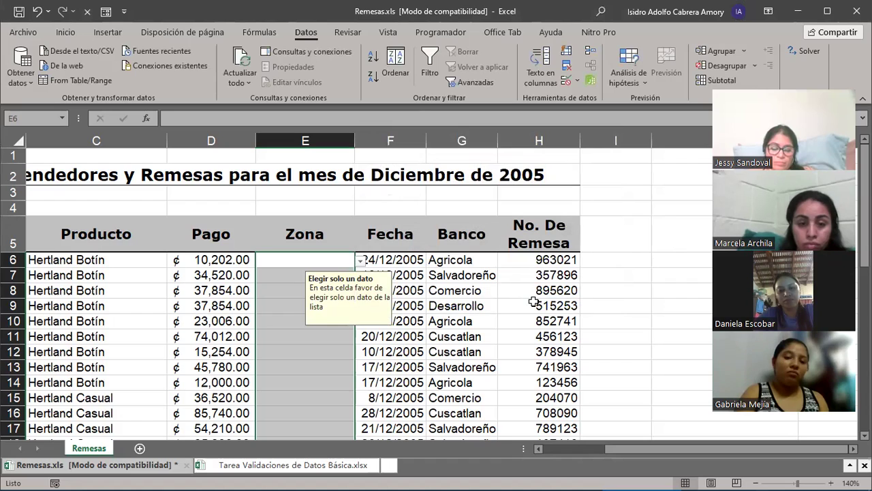
Step: Choose San Salvador for cell E8 and La Libertad for cell E9 from the Zona drop-down list
left_click(516, 293)
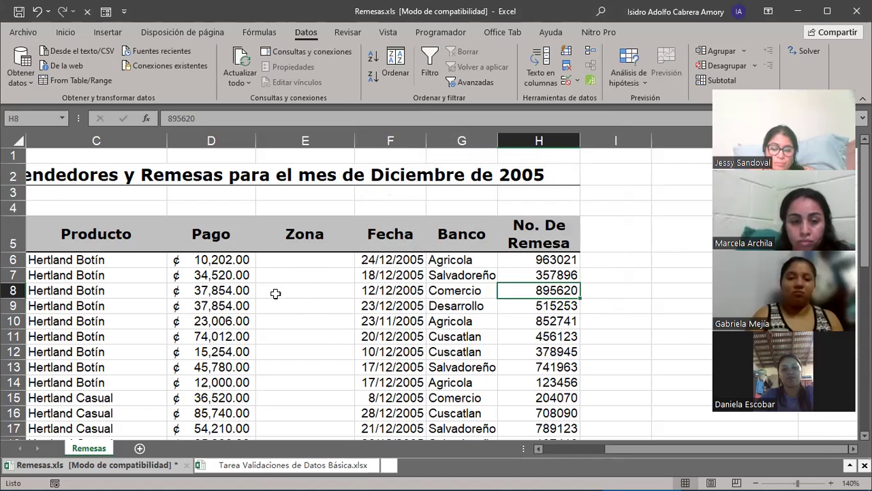
left_click(314, 294)
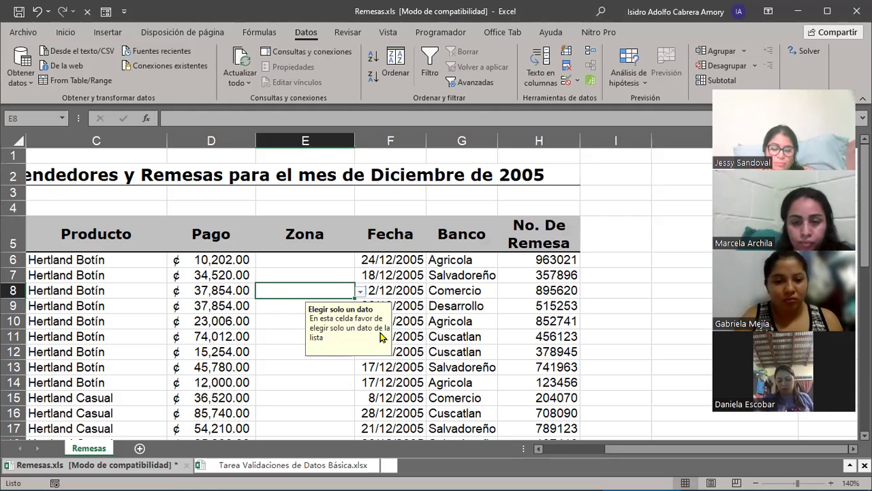
left_click(361, 293)
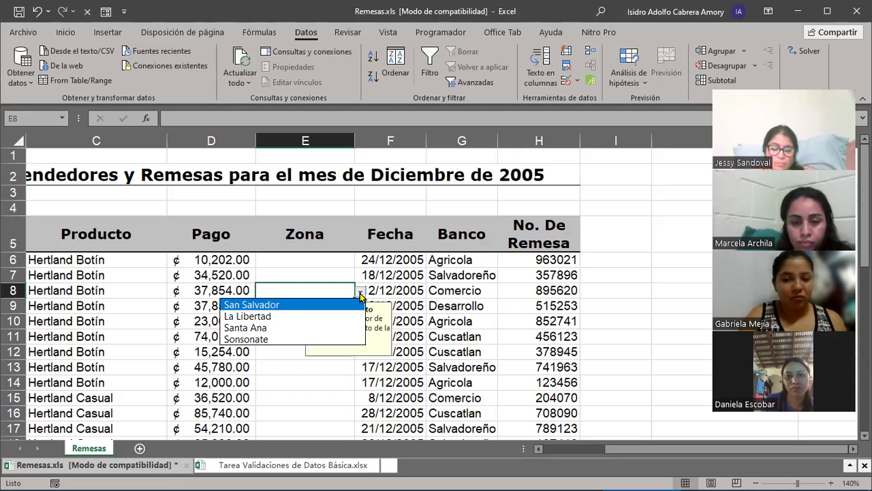
left_click(259, 306)
left_click(278, 306)
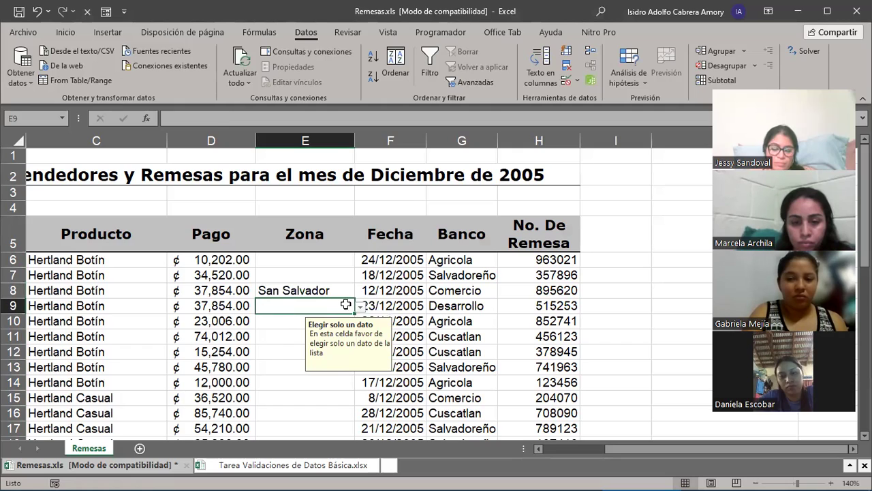
left_click(361, 307)
left_click(286, 332)
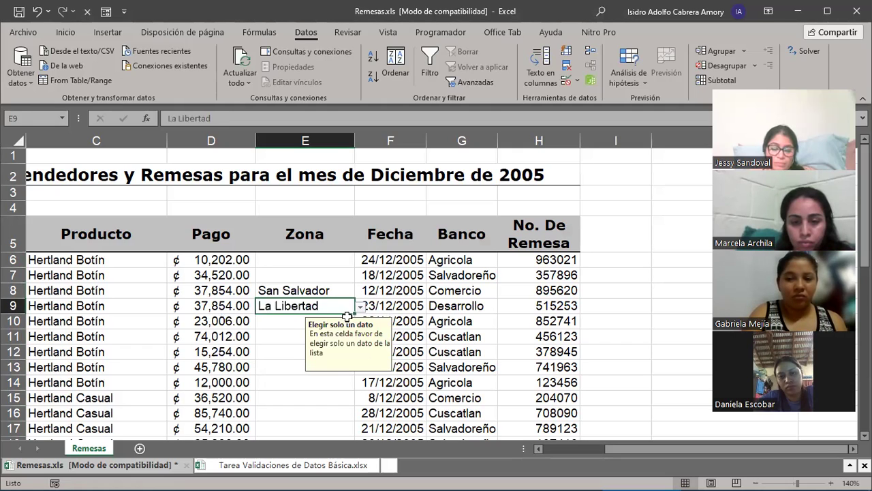
Step: Choose Santa Ana for cell E10 and Sonsonate for cell E11 from the Zona drop-down list
left_click(293, 322)
left_click(357, 323)
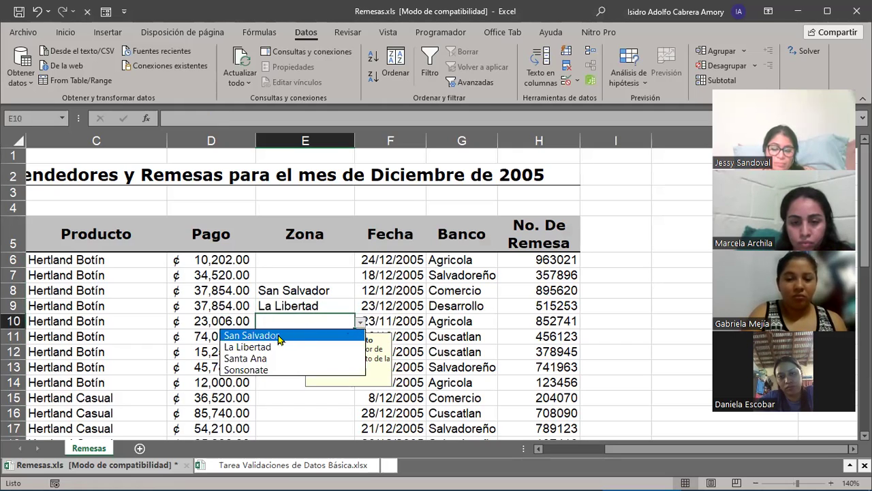
left_click(269, 358)
left_click(293, 336)
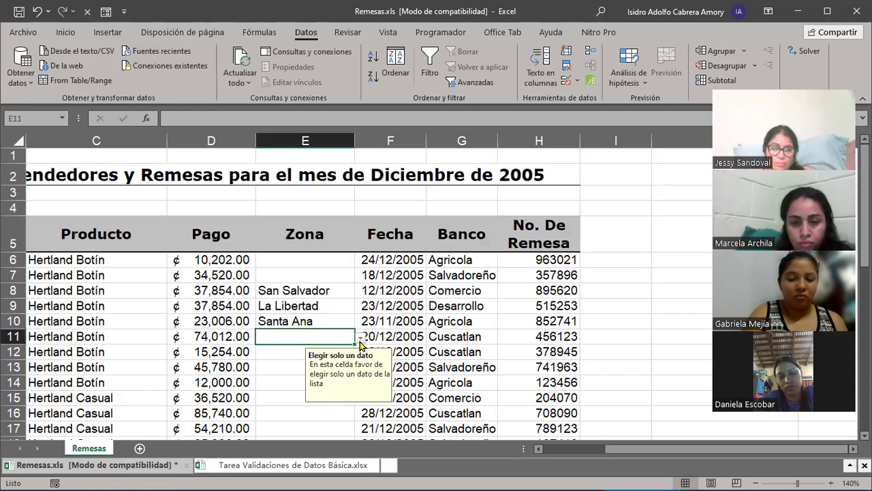
left_click(360, 337)
left_click(266, 384)
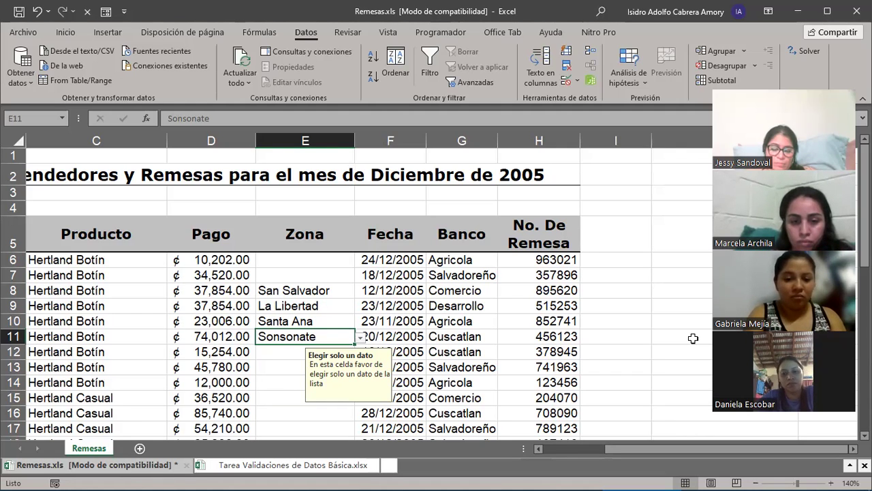
Step: Choose La Libertad for cell E12 from the Zona drop-down list, and change it to Sonsonate
mouse_move(744, 465)
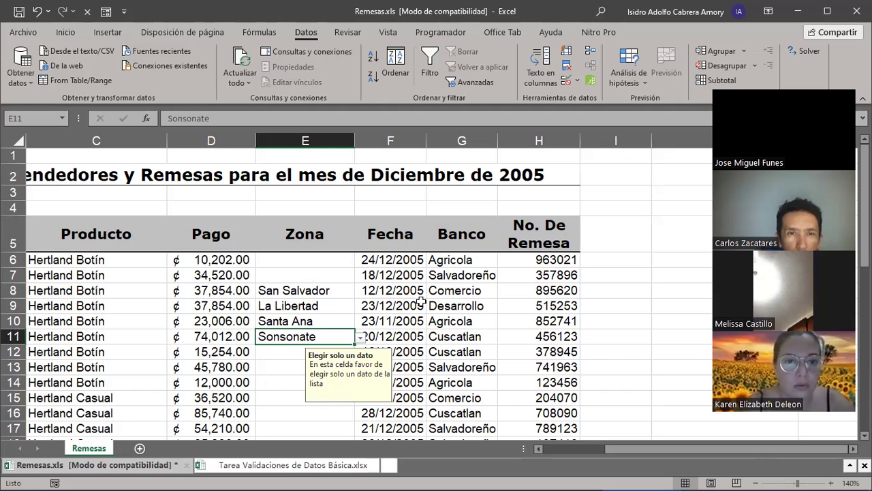
left_click(274, 349)
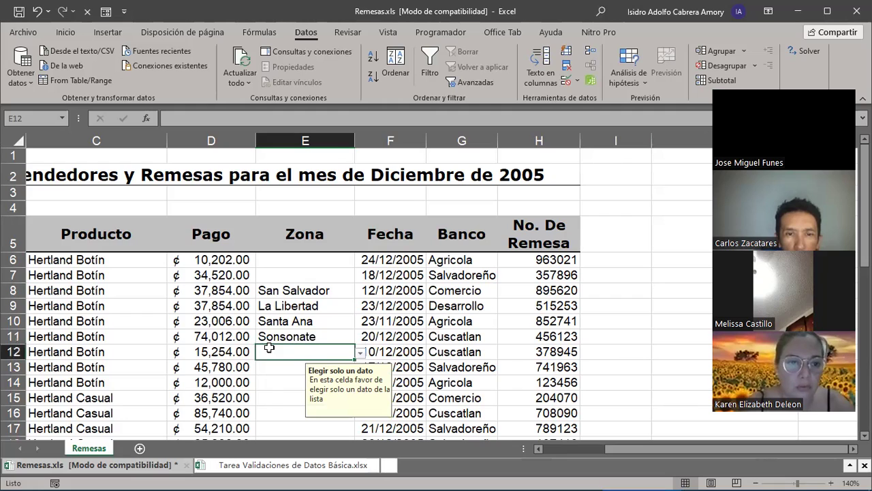
left_click(360, 353)
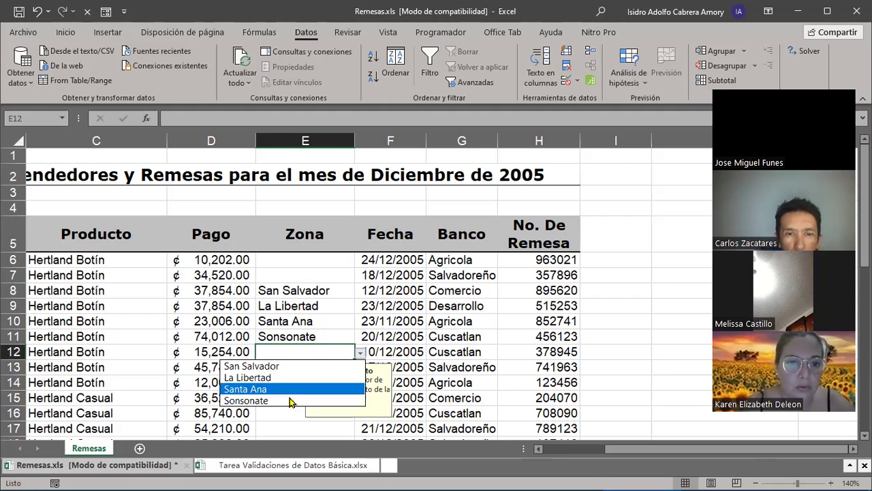
left_click(251, 376)
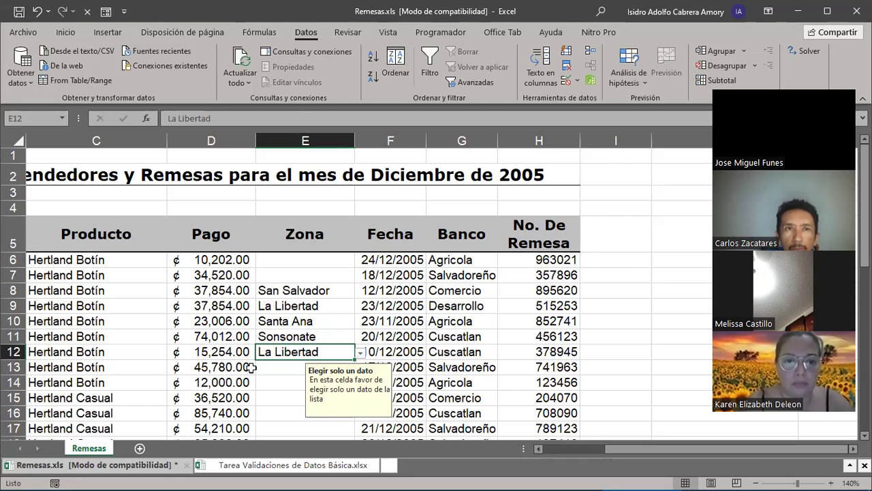
left_click(360, 353)
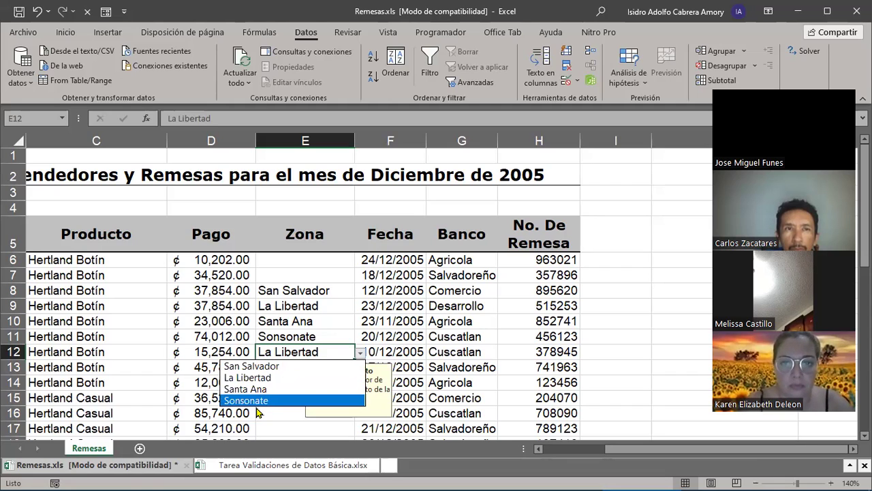
left_click(247, 401)
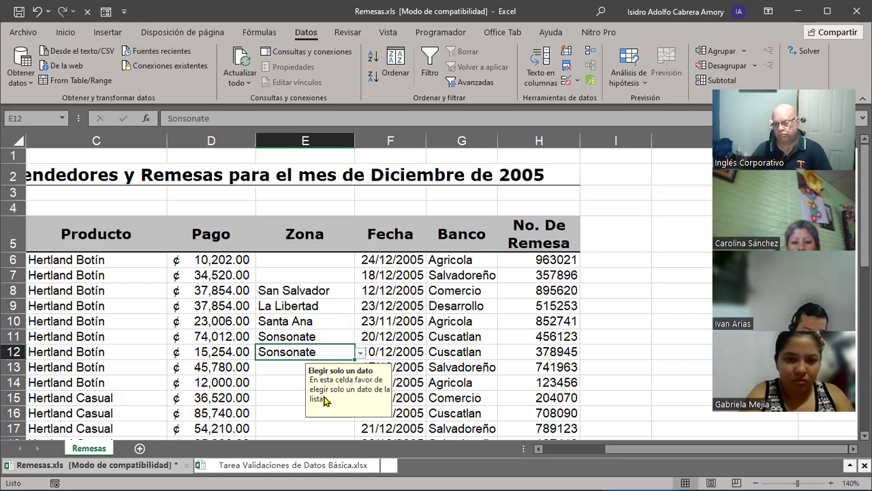
Step: Review the input message on the empty Zona cells E6 and E13 and the options in E13's drop-down list
left_click(309, 257)
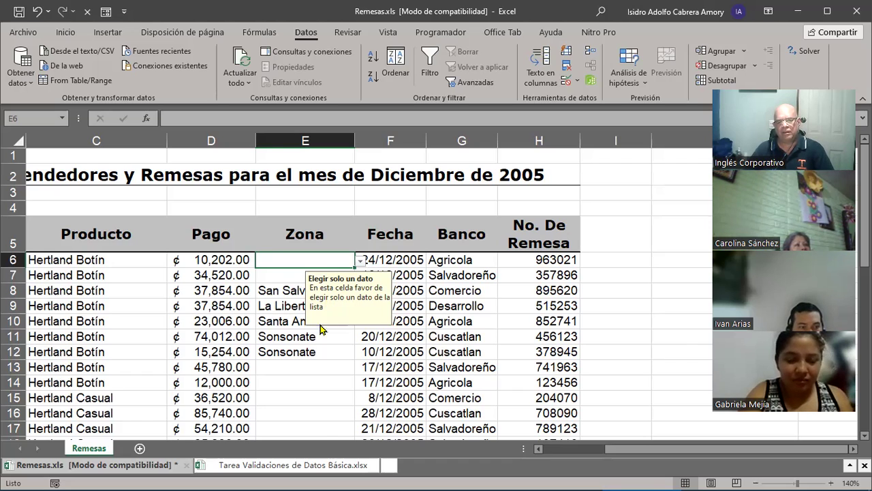
left_click(310, 366)
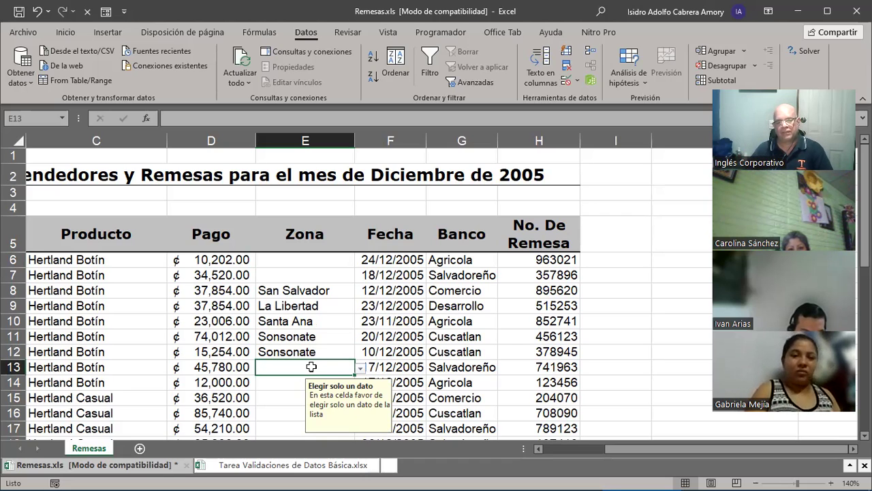
left_click(359, 368)
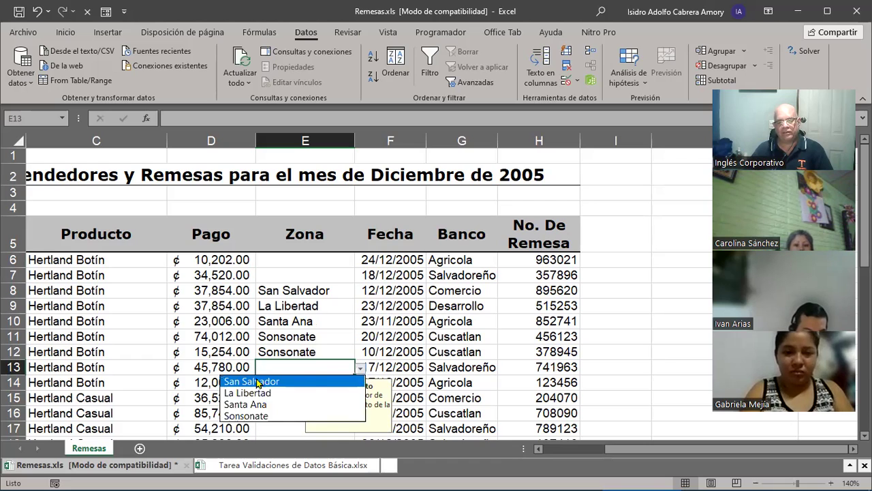
left_click(307, 336)
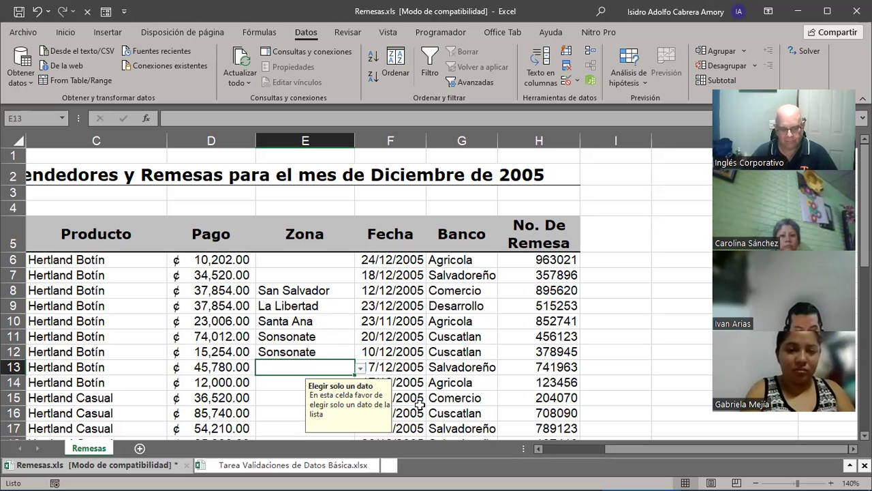
type("Santa")
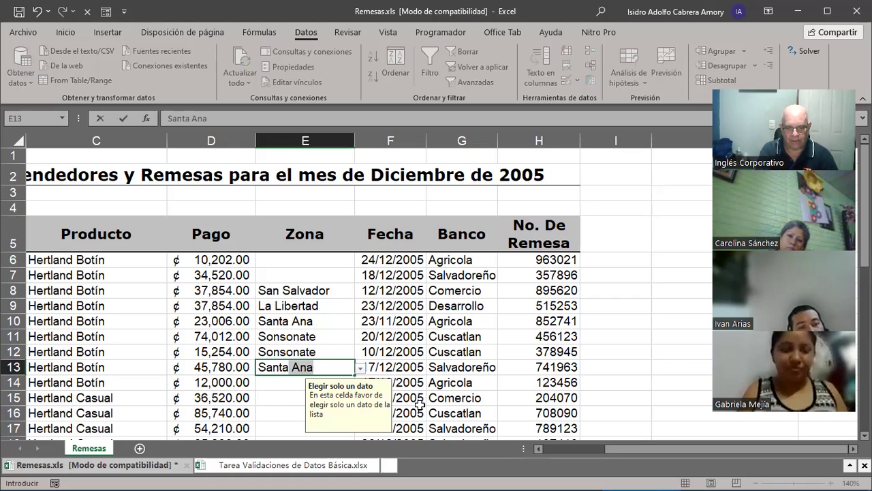
key("BackSpace")
key("BackSpace")
key("BackSpace")
key("BackSpace")
key("BackSpace")
key("BackSpace")
key("BackSpace")
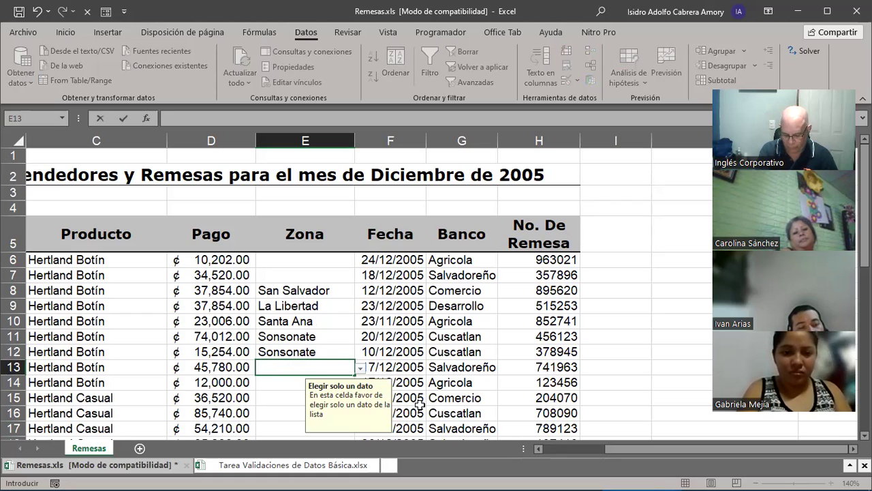
Step: Try to enter "Cuscatlán" in cell E13 to test the Zona validation, and cancel the entry
type("Cusca")
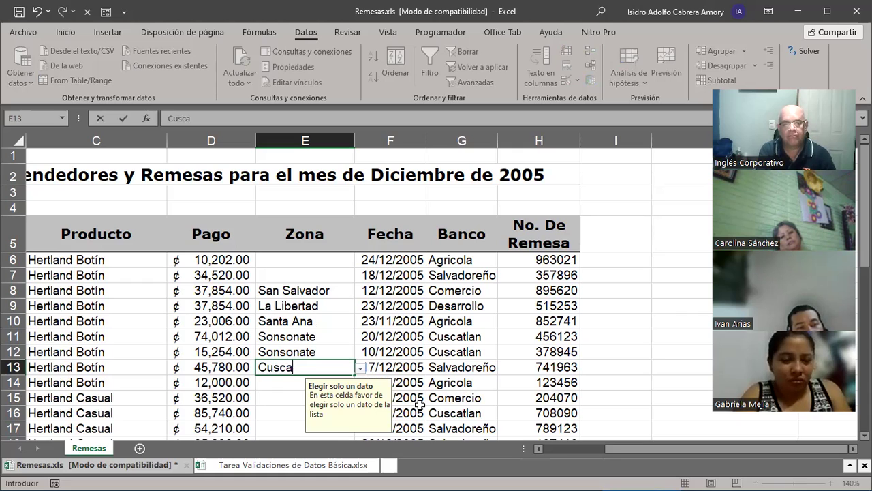
type("tl")
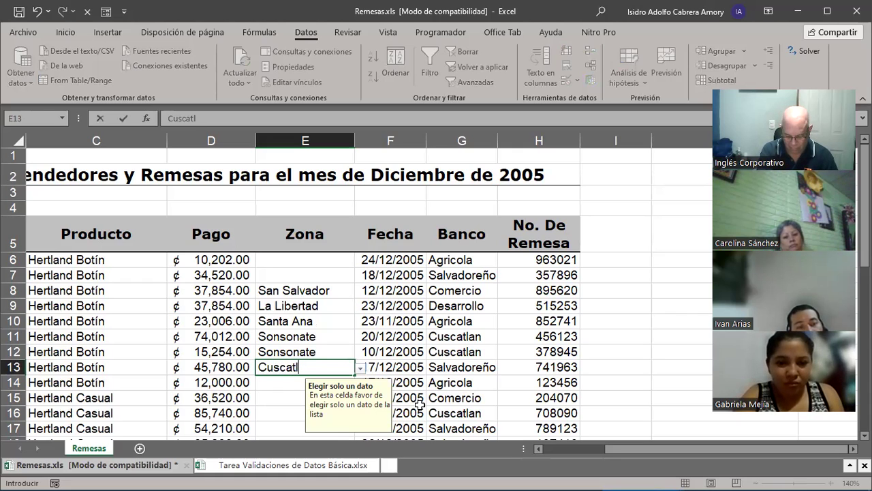
type("án")
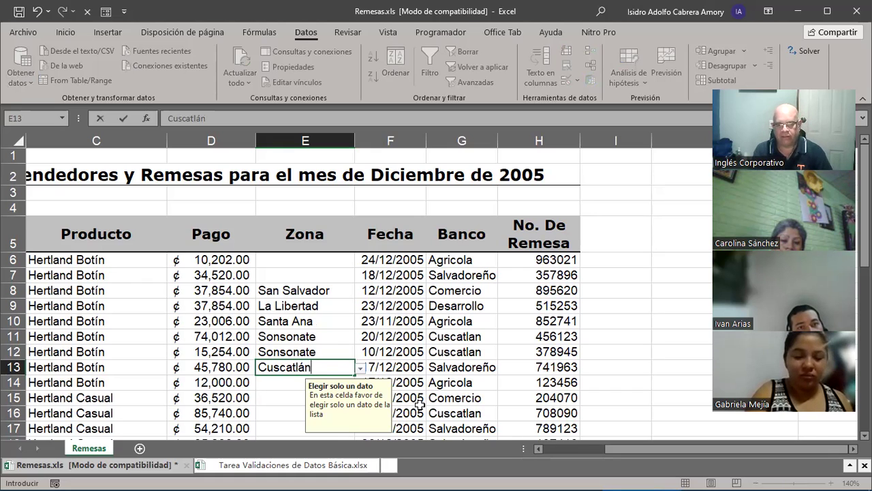
key("Return")
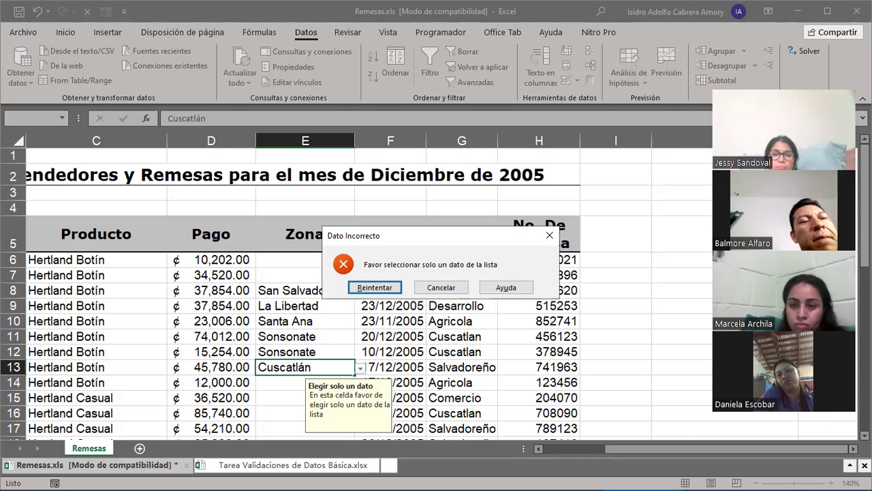
key("Escape")
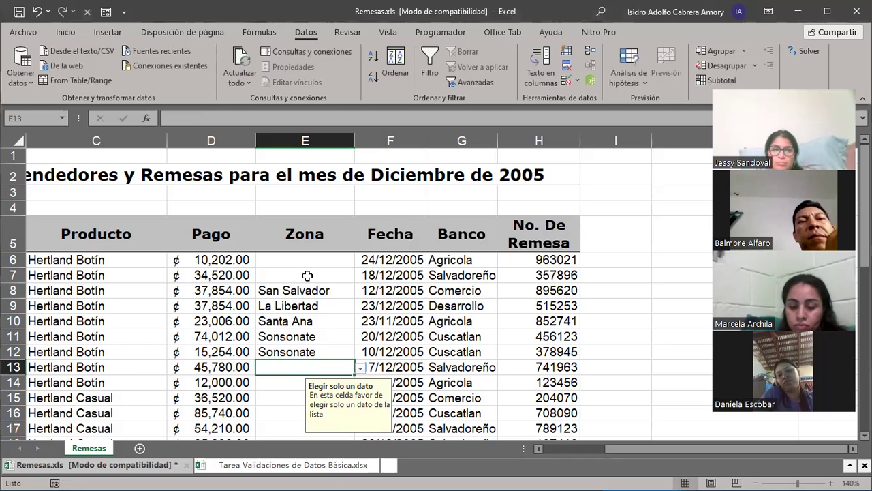
Step: Add "Cuscatlán" to the end of the list source in the data validation of the Zona cells E6:E43
left_click_drag(285, 281, 298, 414)
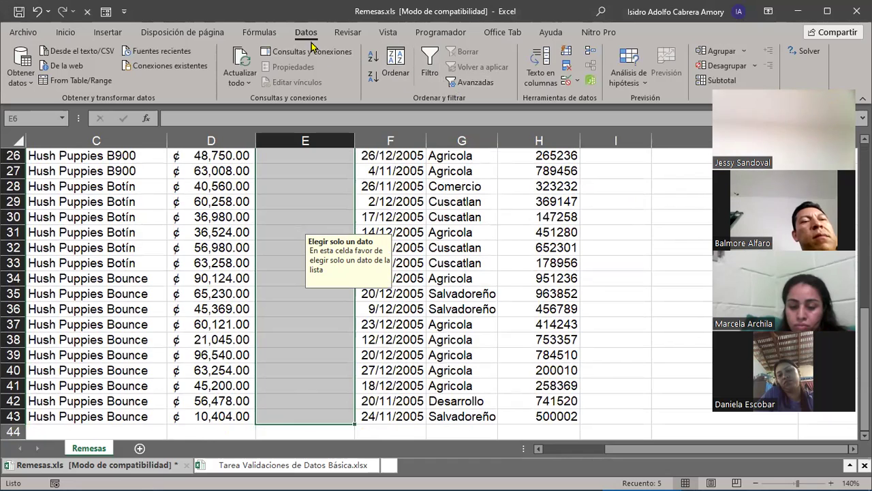
left_click(577, 82)
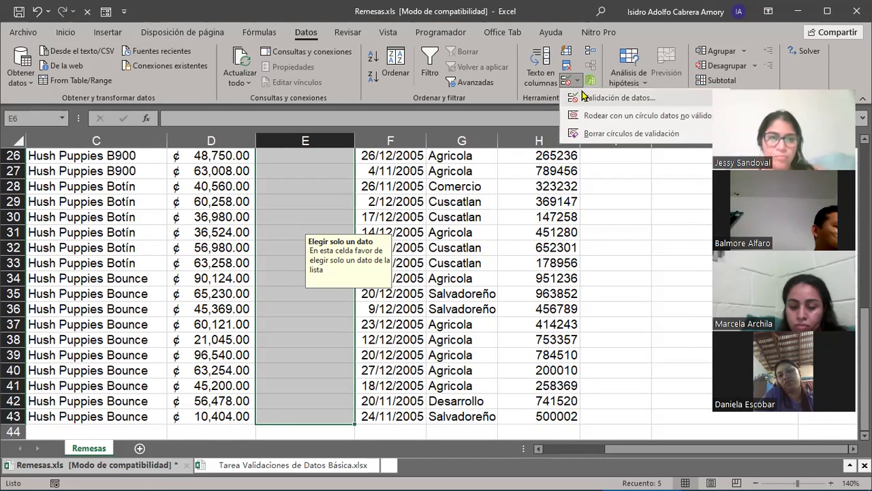
left_click(587, 98)
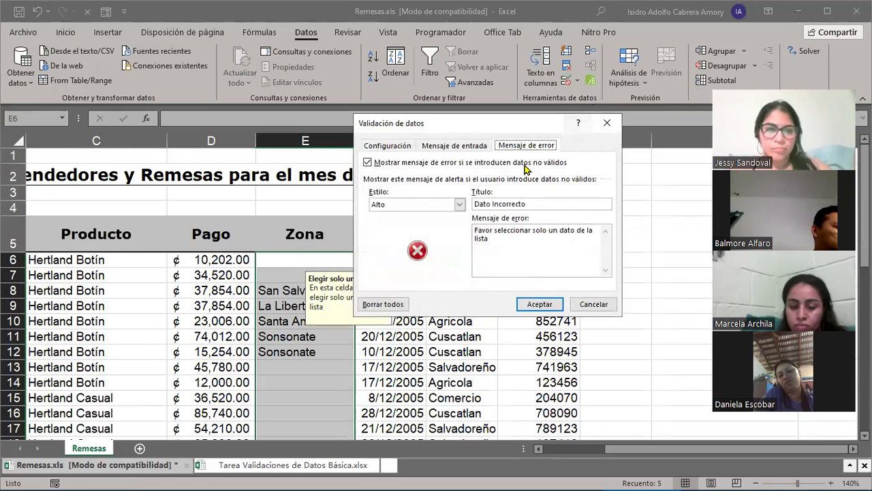
left_click(398, 147)
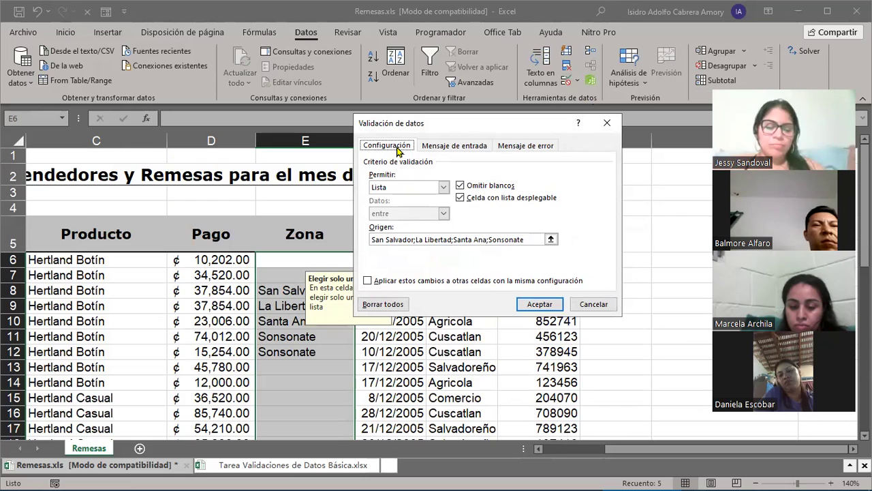
left_click(525, 240)
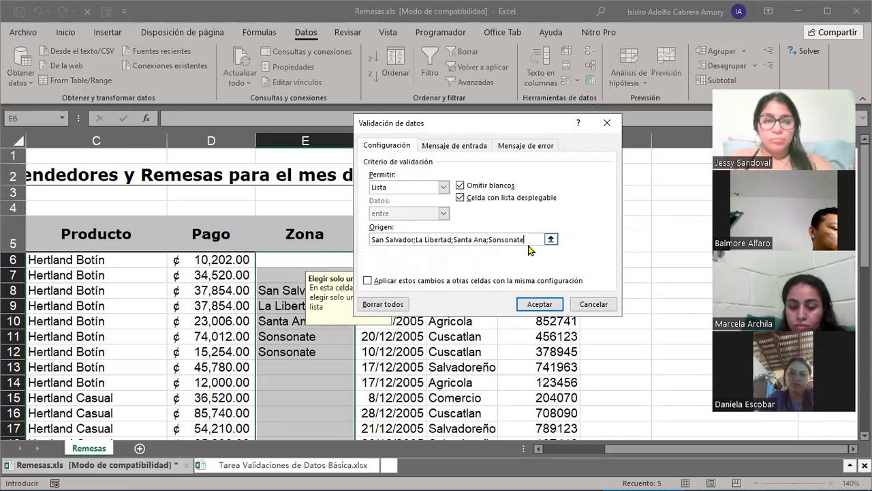
type(";")
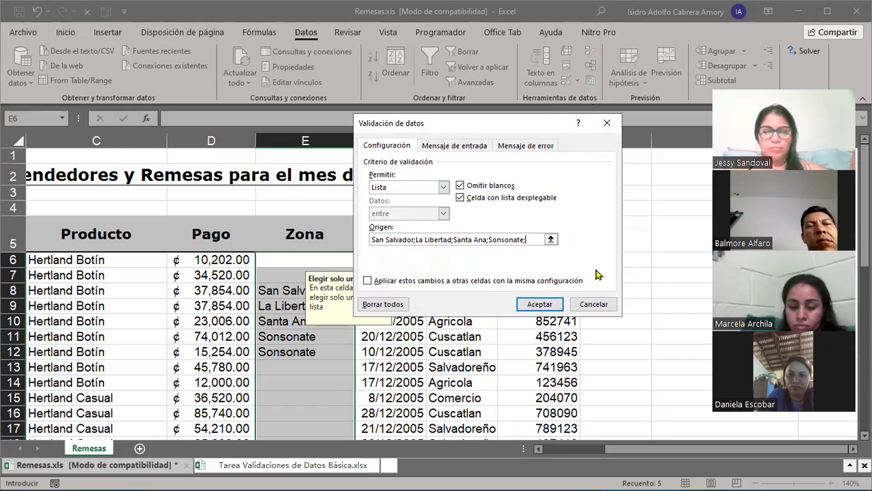
type("Cusca")
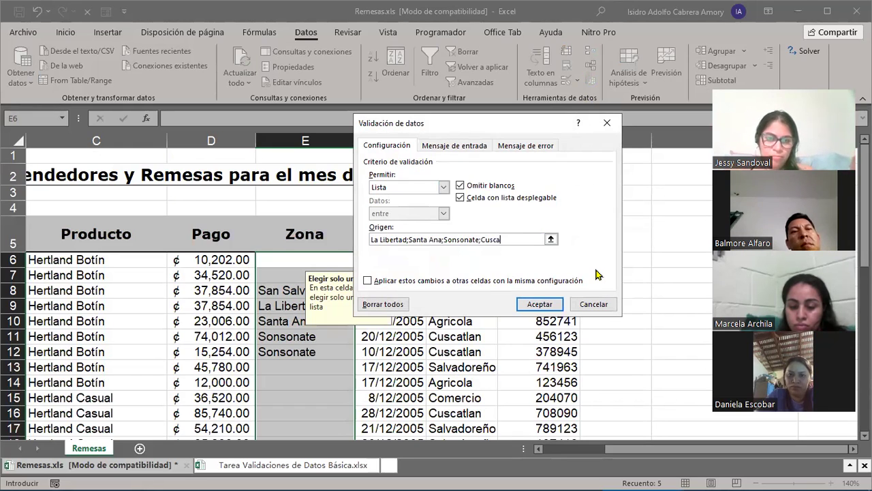
type("tl")
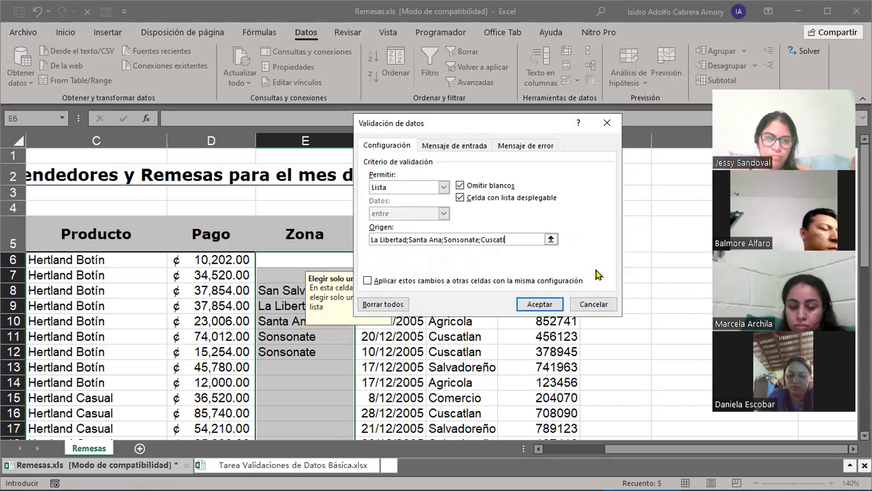
type("a")
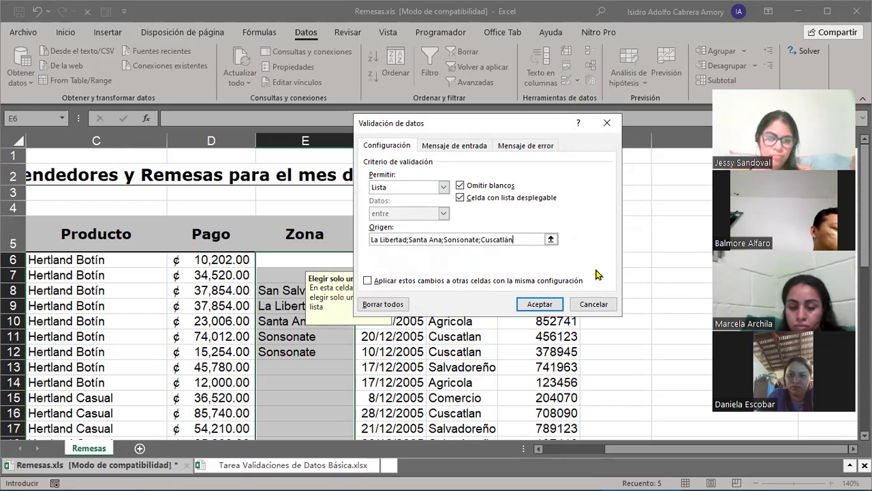
left_click(554, 304)
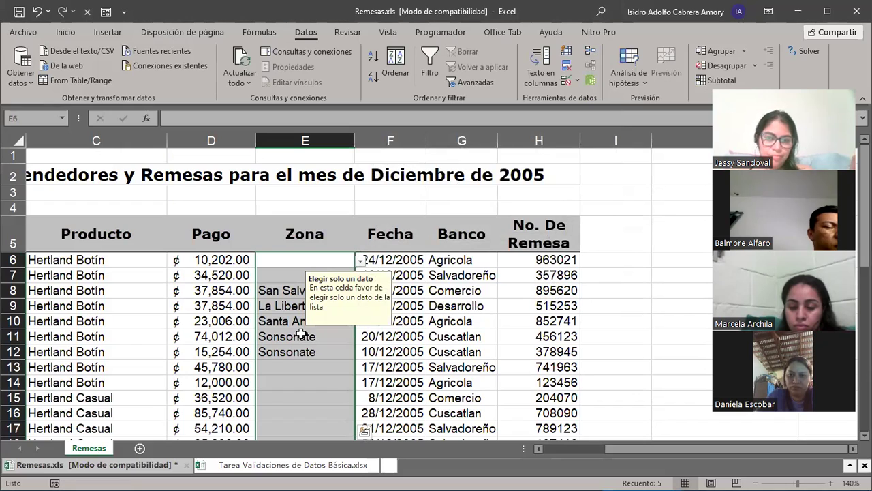
Step: Choose Cuscatlán for cell E6 from the Zona drop-down list
left_click(360, 260)
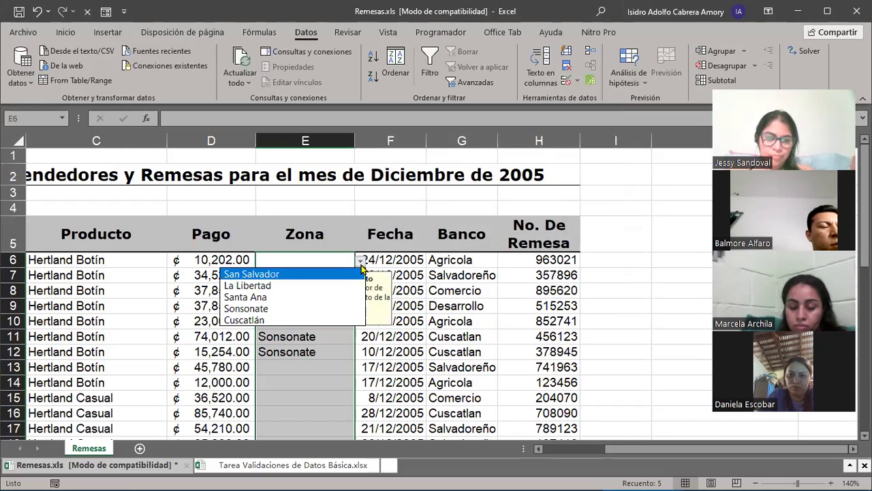
left_click(238, 320)
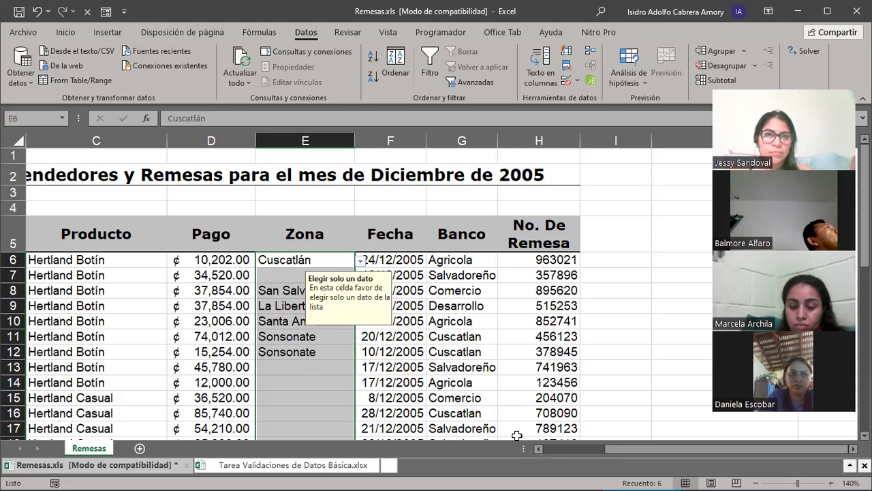
Step: Clear the contents of the Pago cells D6:D43
scroll(518, 435, "left", 2)
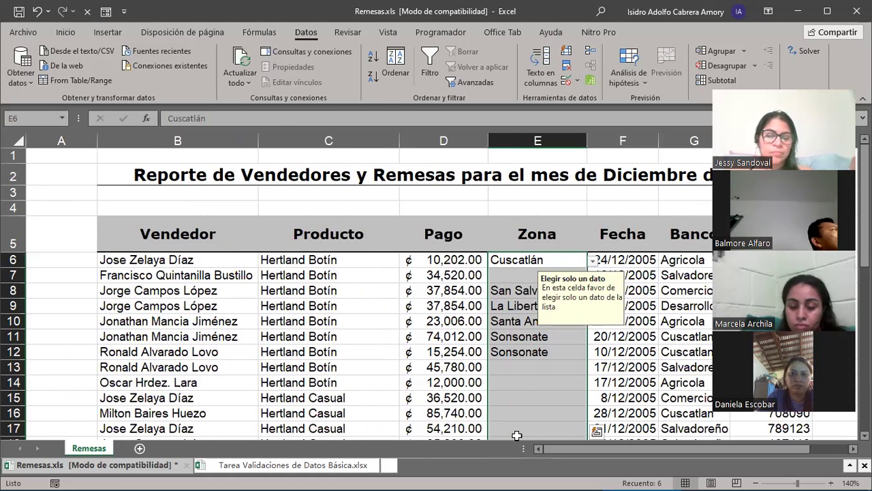
left_click(455, 261)
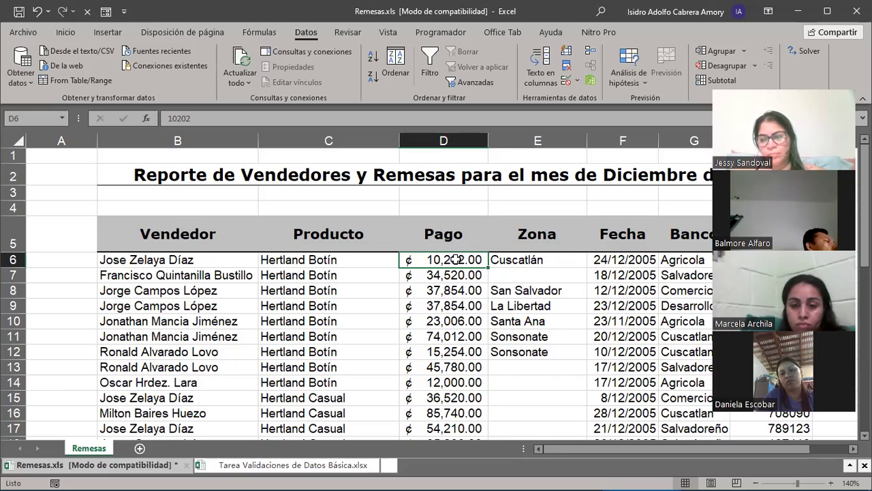
left_click_drag(456, 260, 440, 400)
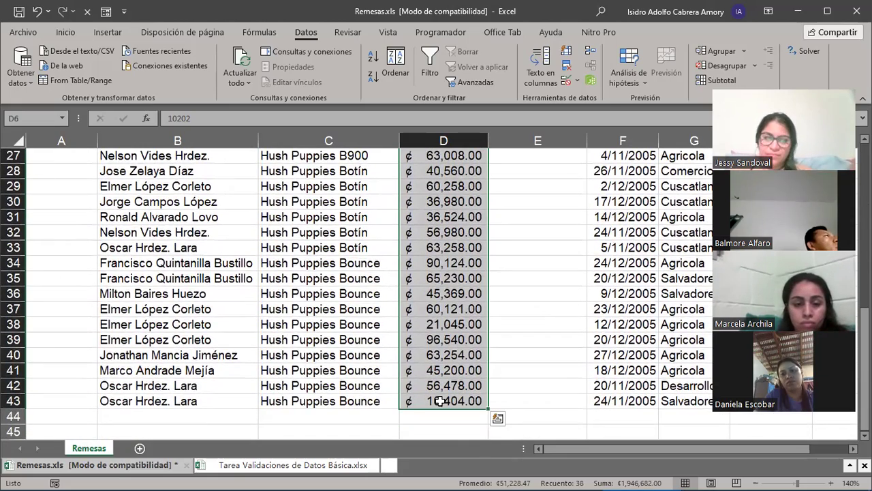
key("Delete")
scroll(440, 401, "up", 9)
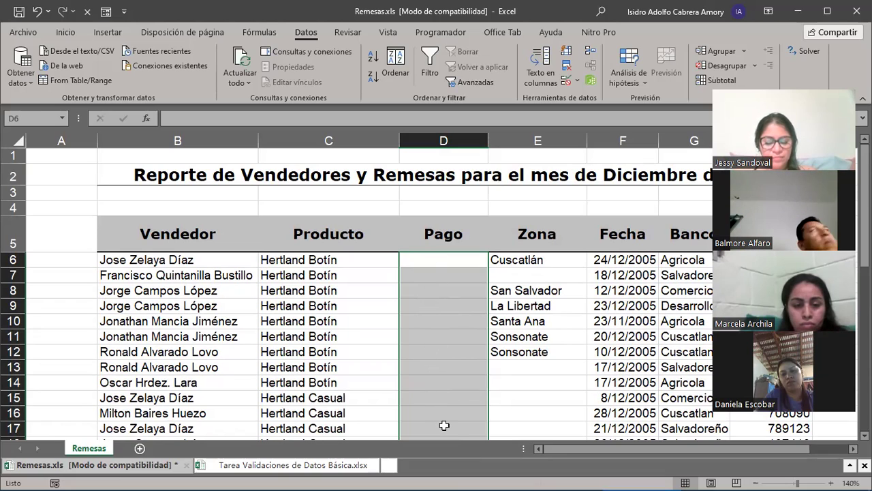
scroll(444, 425, "down", 8)
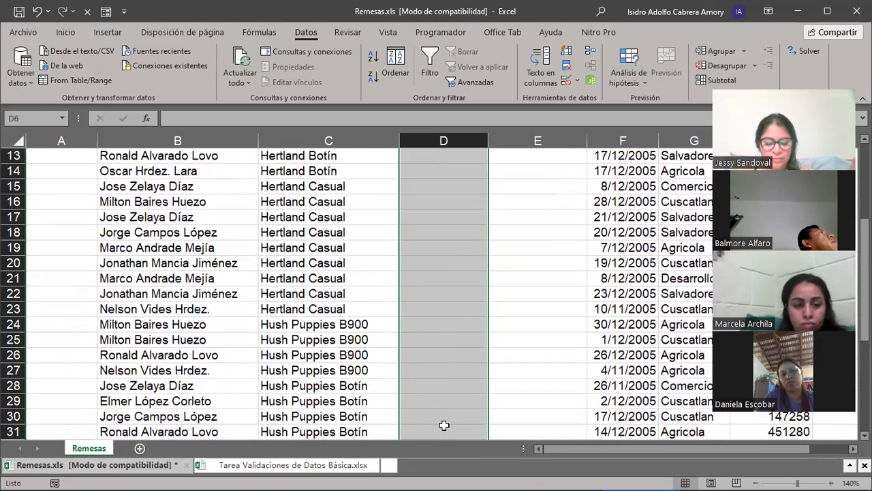
scroll(443, 425, "down", 3)
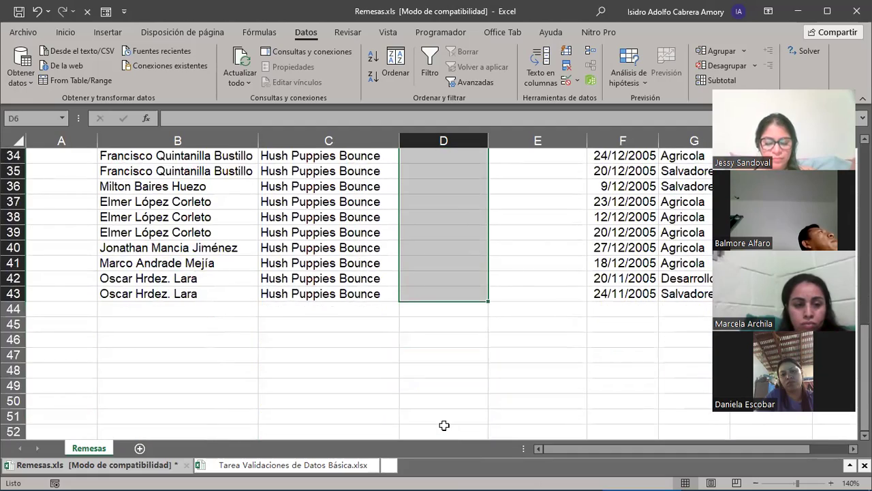
Step: Start a data validation rule for the Pago cells D6:D43 that allows only decimal numbers
scroll(443, 425, "up", 6)
scroll(443, 425, "up", 5)
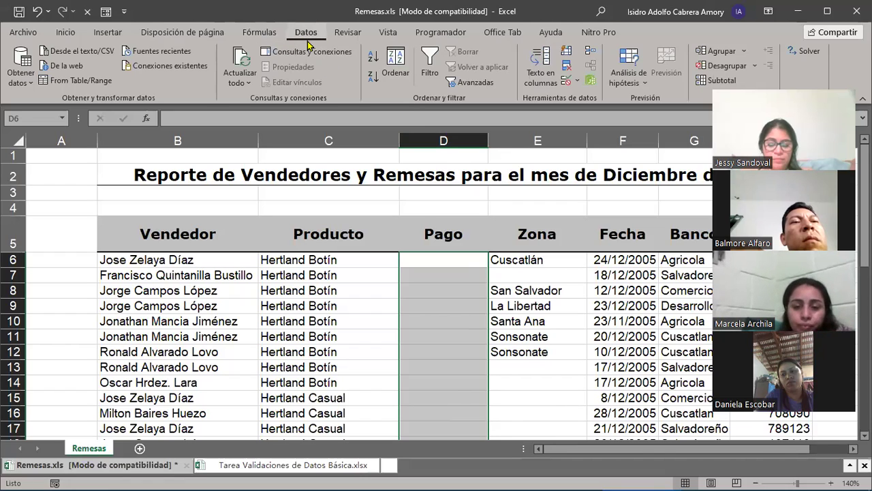
left_click(566, 82)
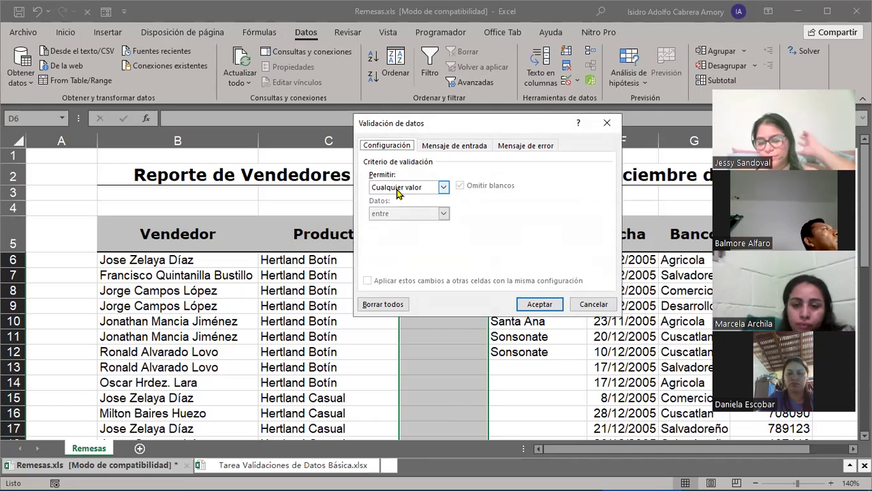
left_click(444, 189)
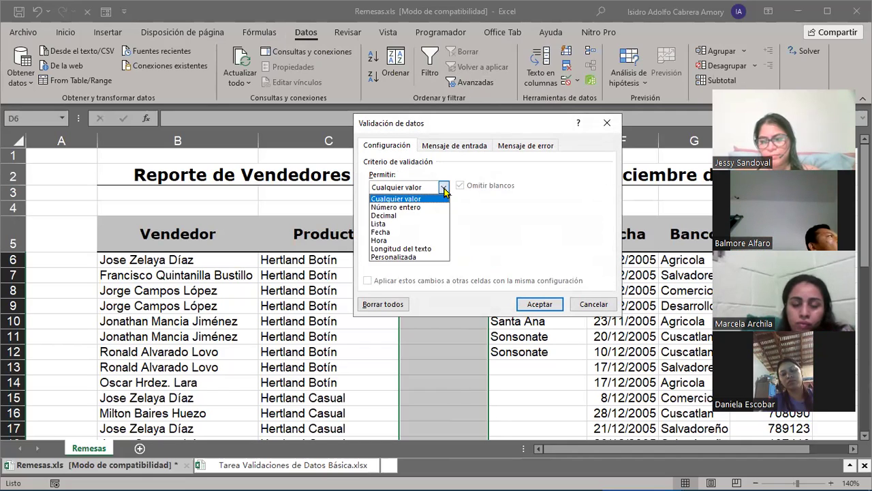
left_click(403, 216)
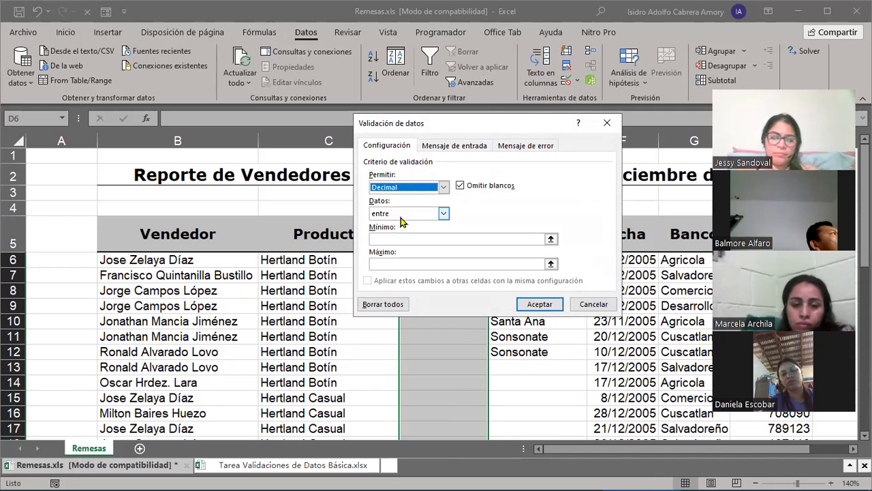
left_click_drag(466, 127, 133, 101)
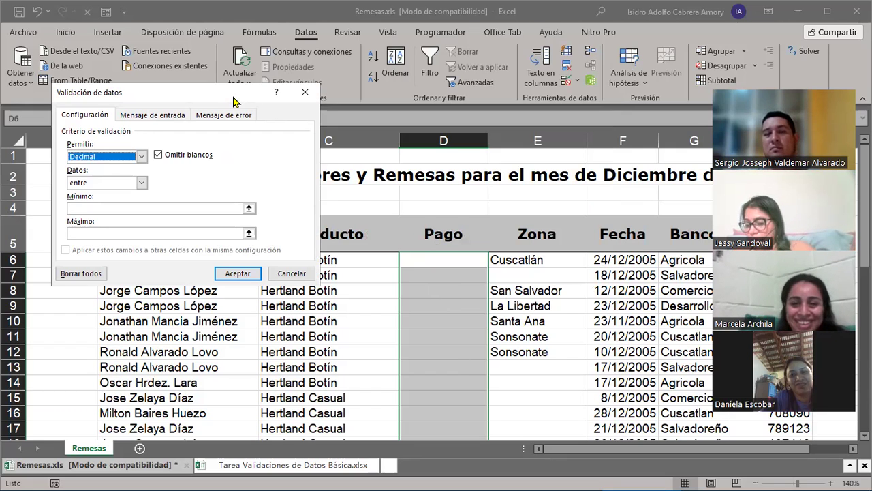
left_click_drag(236, 103, 492, 141)
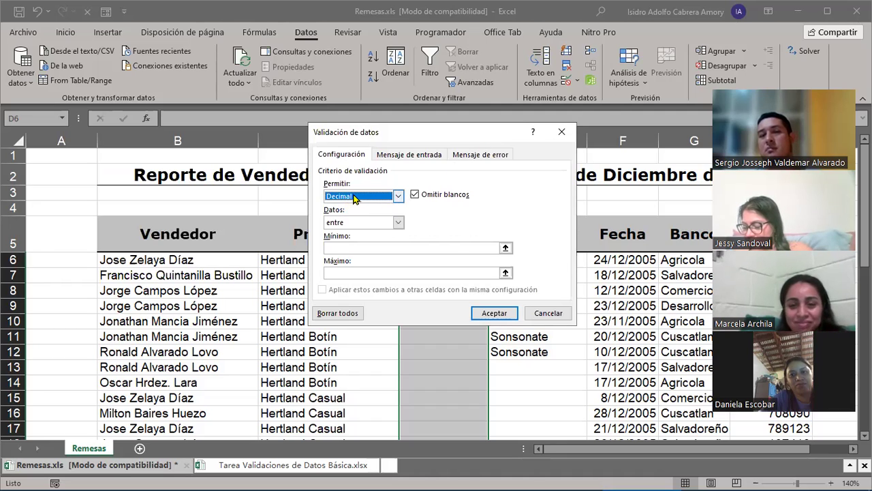
left_click(400, 197)
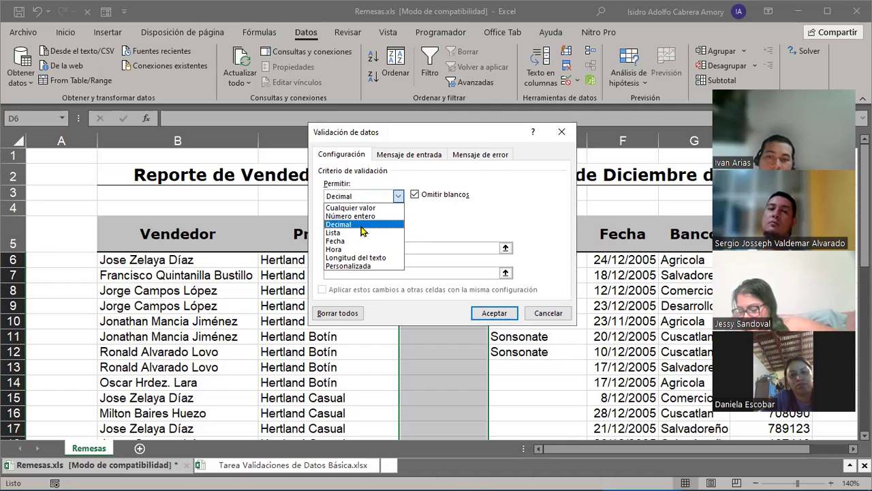
left_click(363, 227)
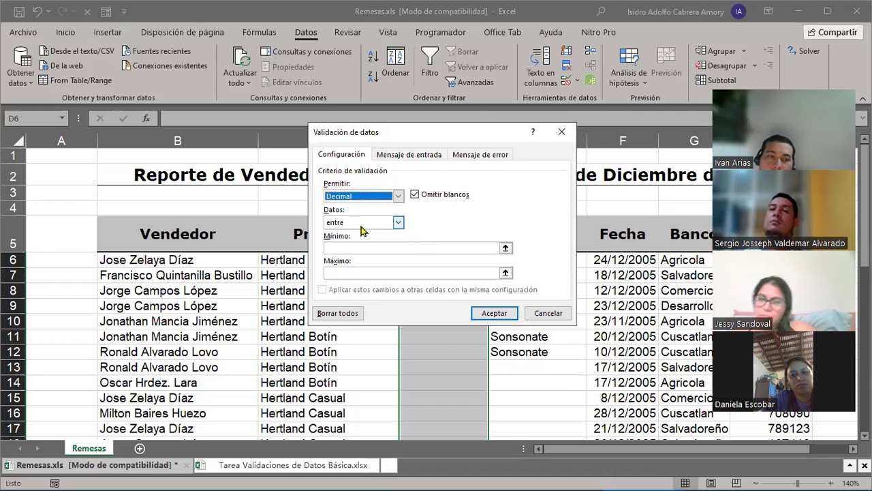
Step: Limit the decimal values allowed in the Pago cells to between a minimum of 25000 and a maximum of 75000
left_click(397, 224)
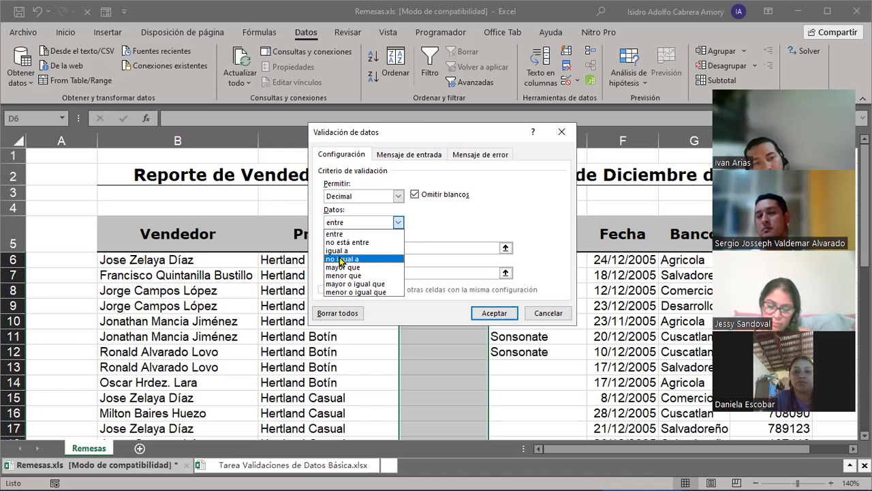
left_click(496, 140)
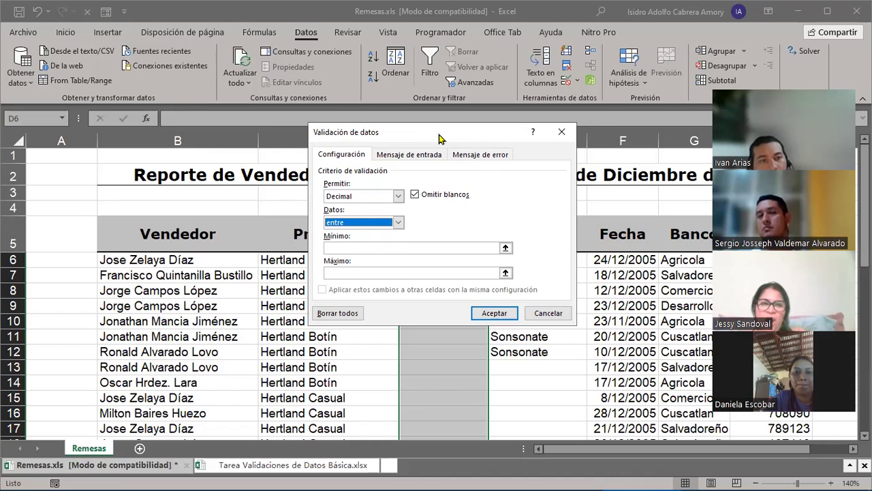
left_click_drag(453, 136, 224, 143)
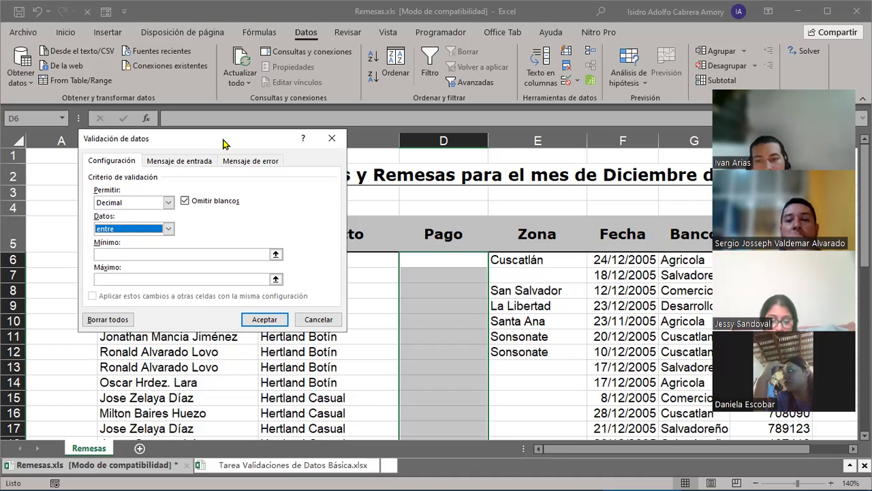
left_click_drag(229, 143, 442, 120)
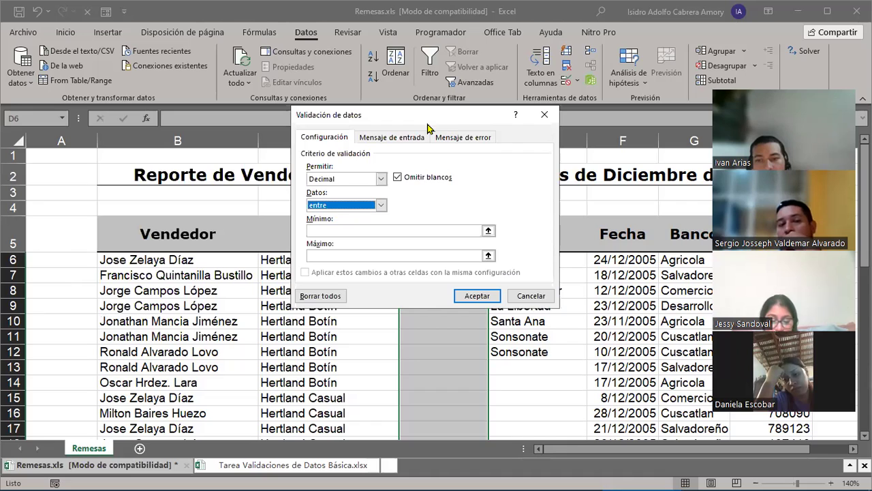
left_click(332, 230)
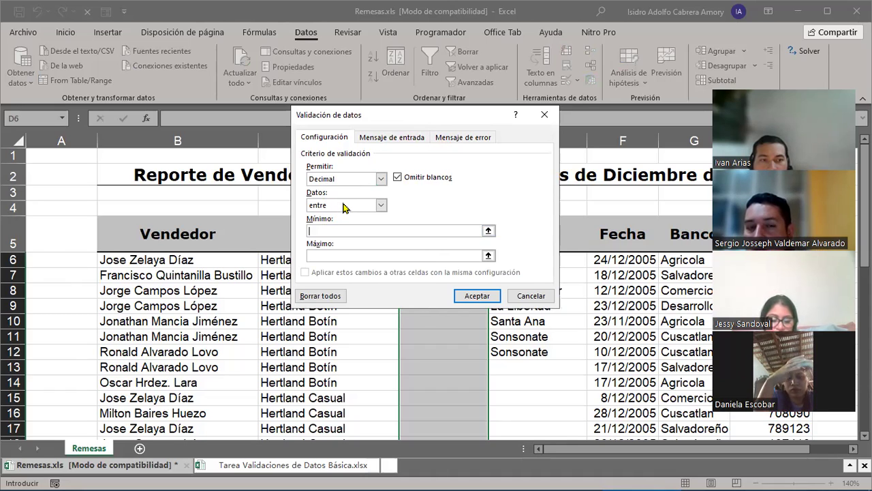
type("25000")
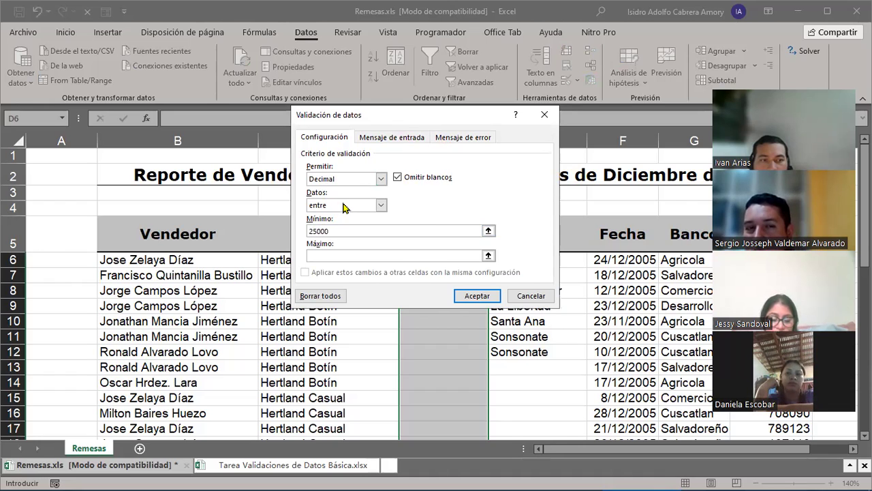
left_click(331, 254)
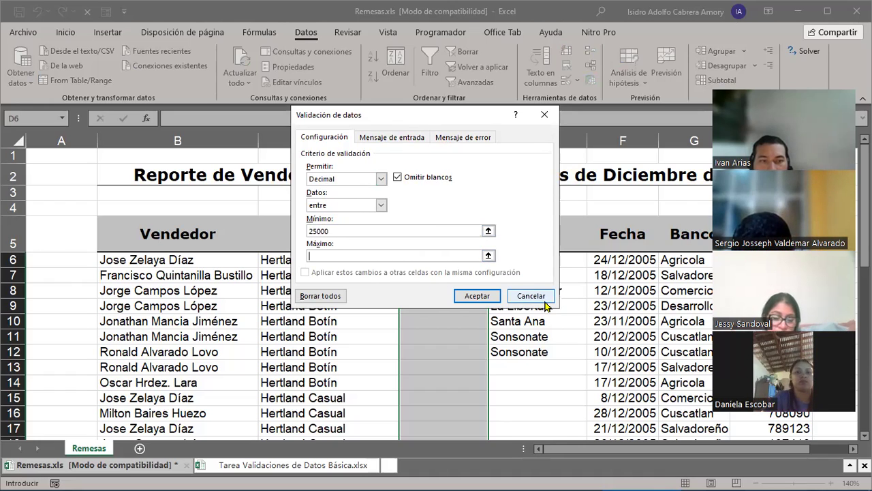
type("75000")
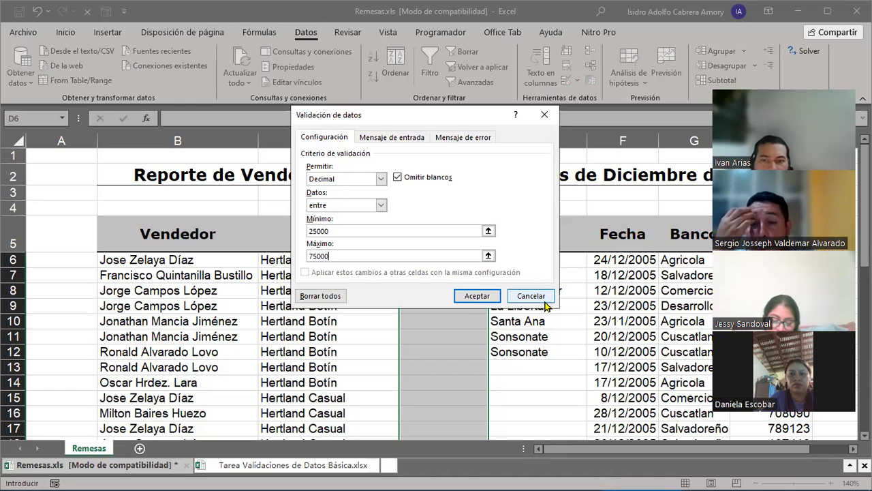
Step: Add an input message titled "Escribir solo el rango siguiente" with the text "Los números aceptables son entre 25000 hasta 75000"
left_click(385, 140)
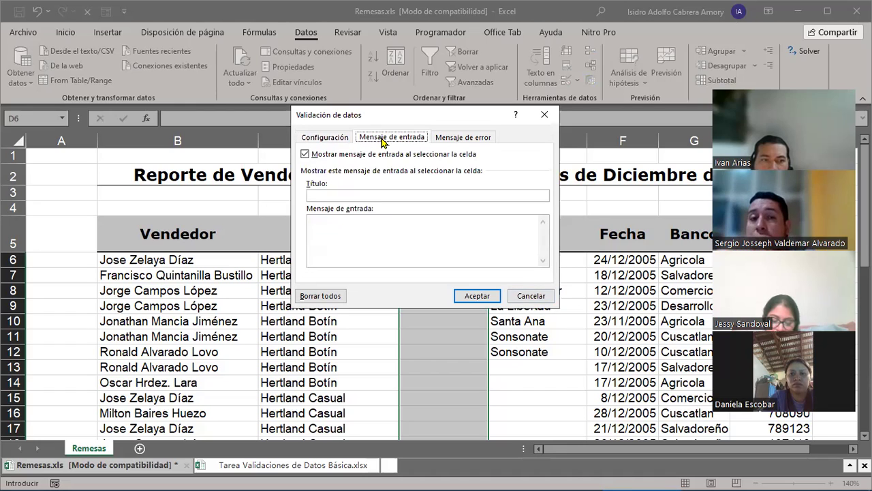
left_click(325, 194)
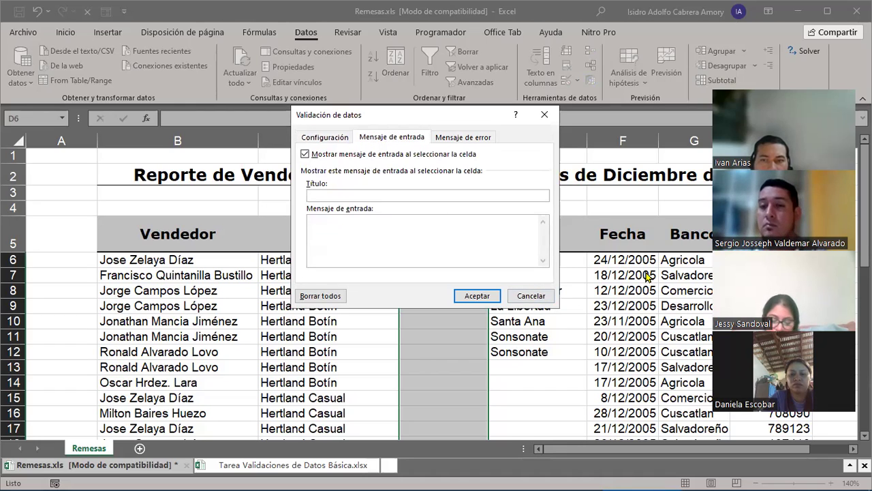
type("Escribir solo el")
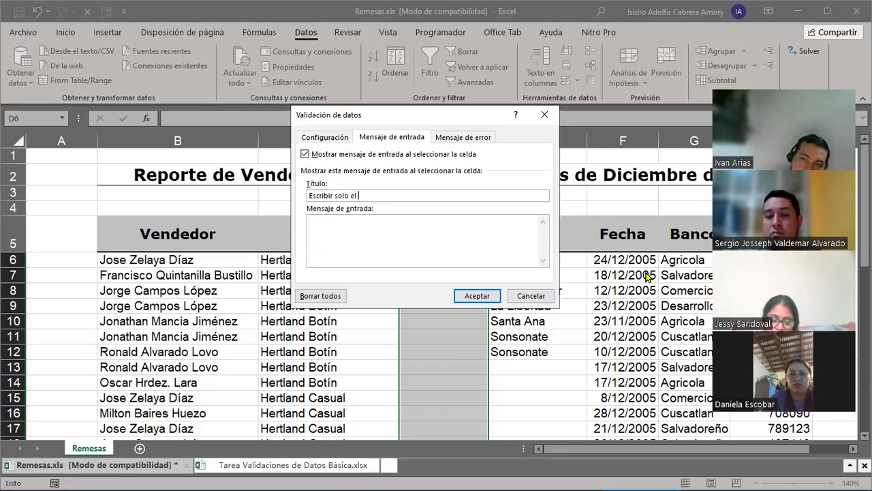
type(" rango ")
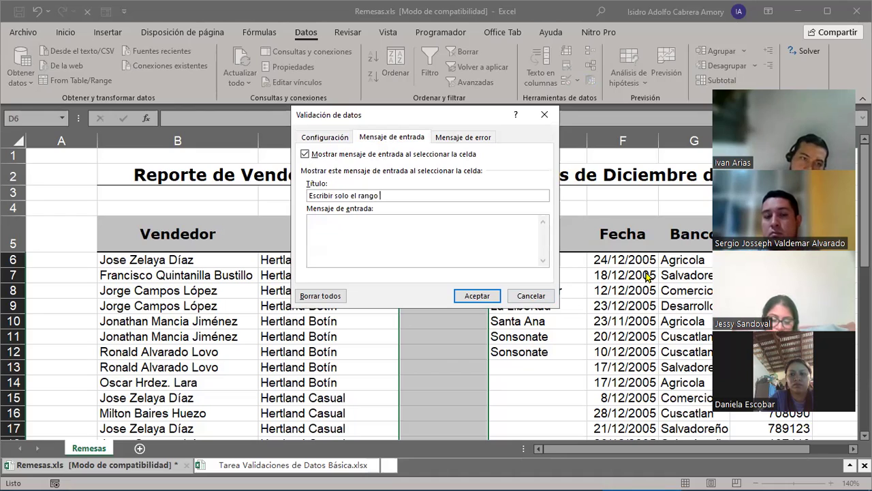
type("siguiente")
left_click(343, 228)
type("Los núm")
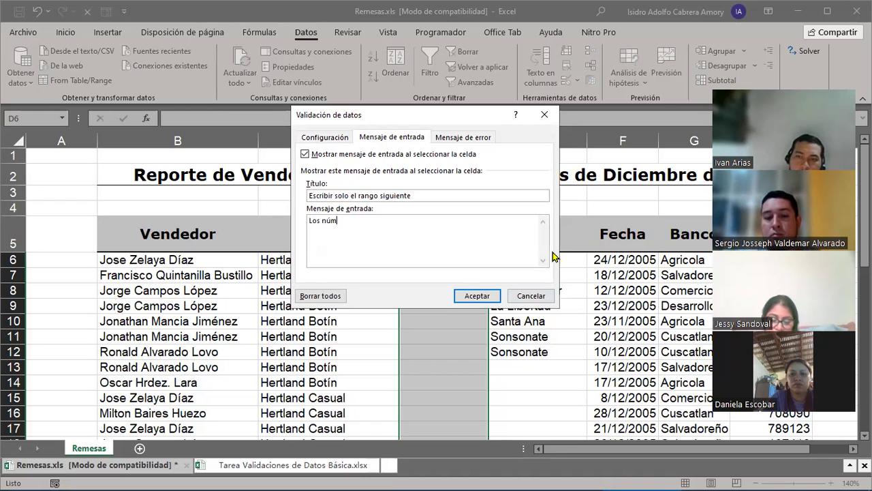
type("eros aceptables so")
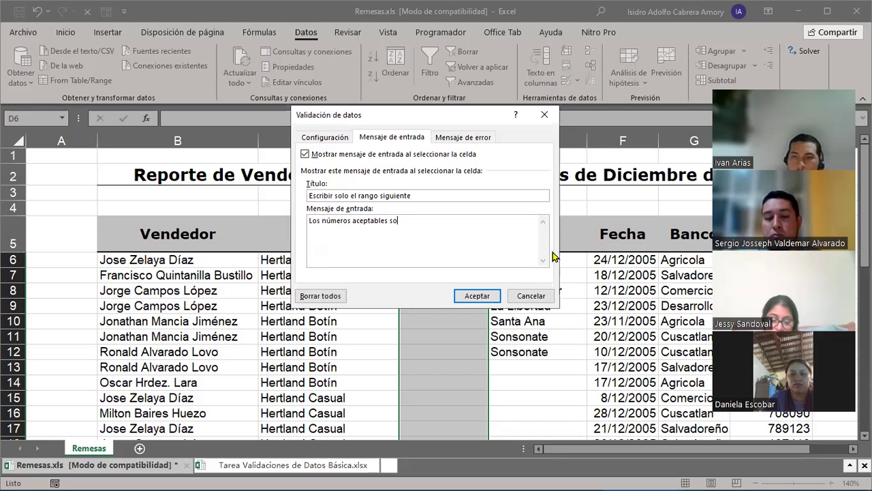
type("n entre 25000 hasta ")
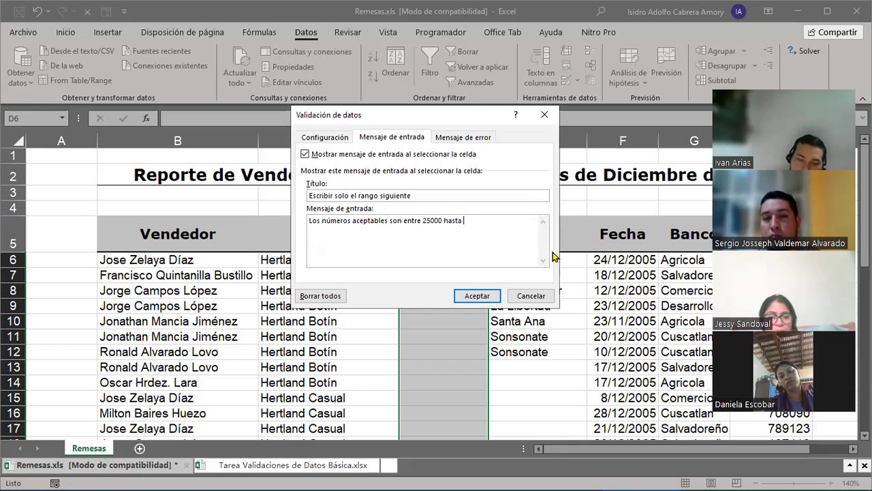
type("75000")
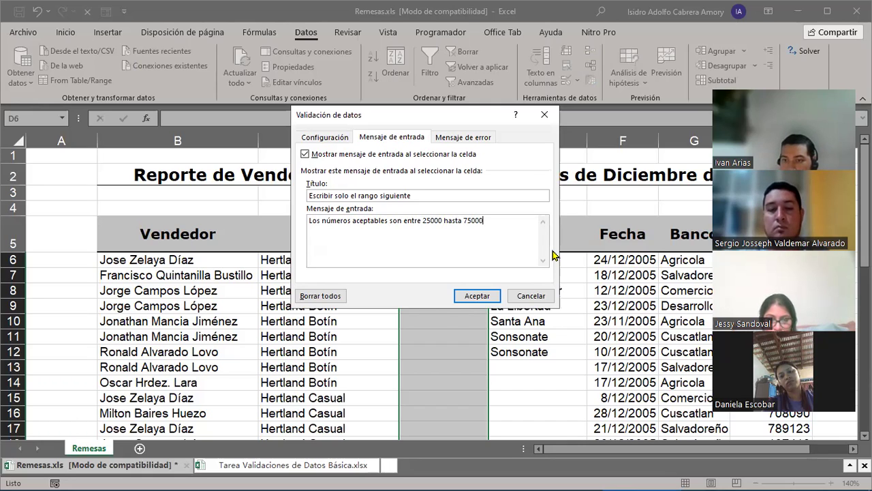
Step: Give the error alert for the Pago cells the title "Shhh se equivocó"
left_click(469, 138)
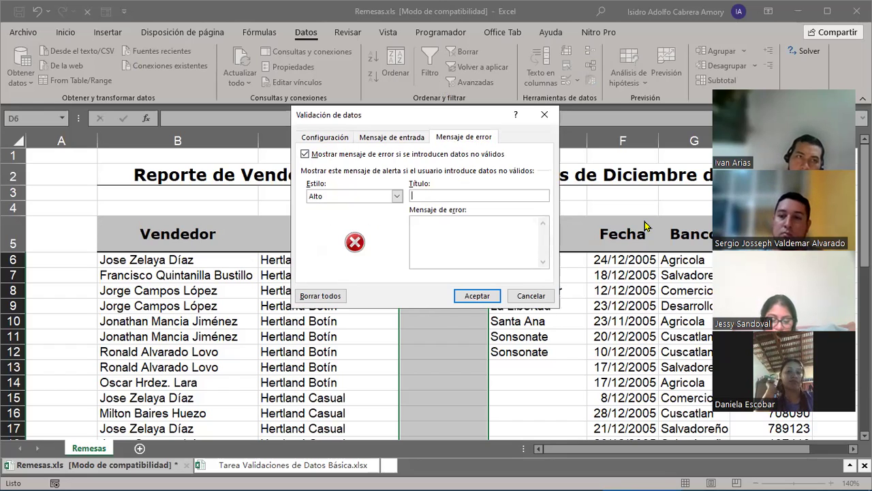
type("Shhh")
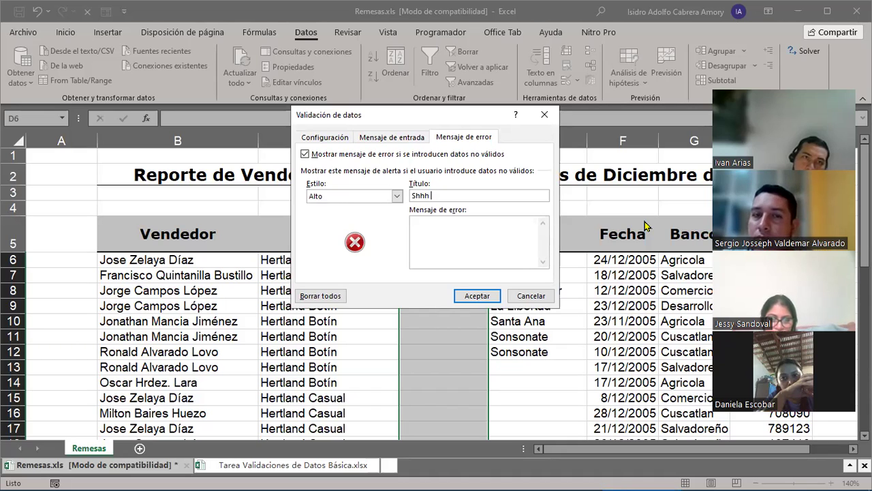
type("e equivocó")
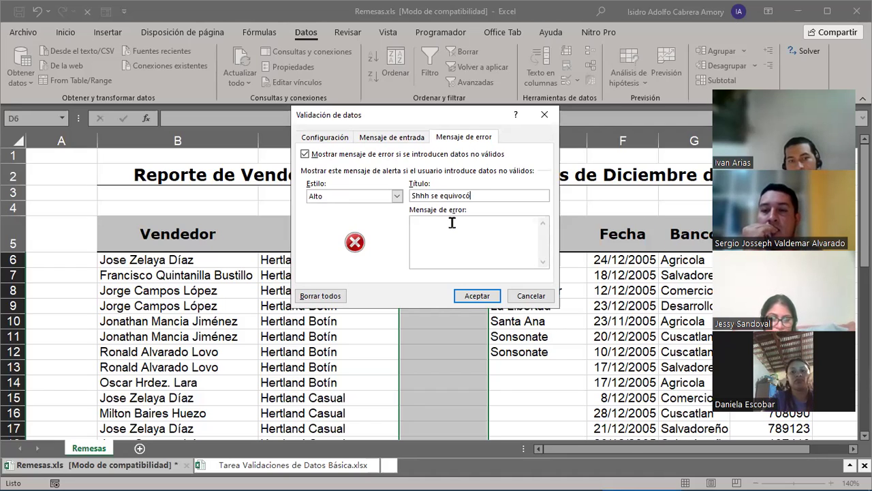
Step: Set the error message to "Si que ud bien burro, le dije que solo escriba valores entre 25000 hasta 75000, haga caso !!!!" and apply the rule
left_click(548, 267)
type("Si que ud")
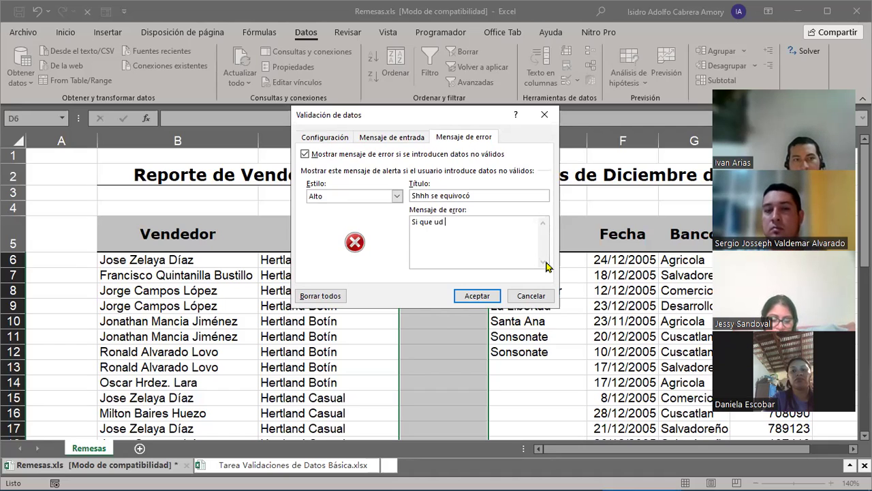
type(" bien")
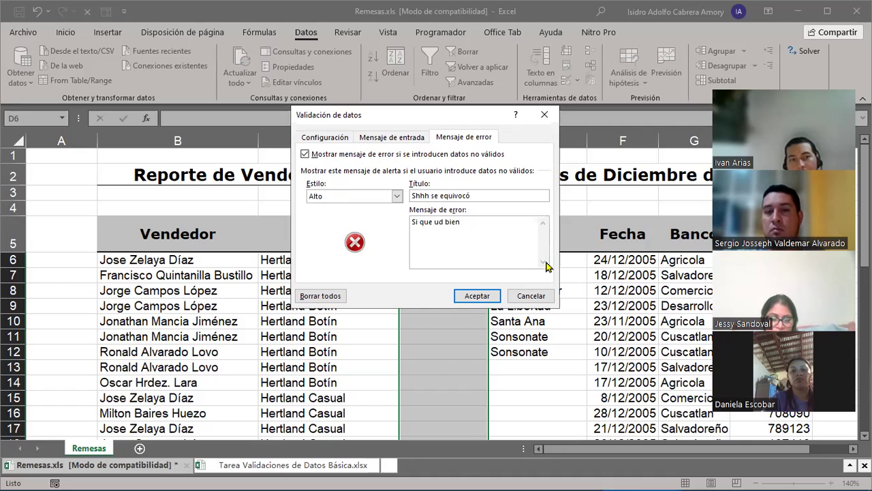
type(" nurro, le")
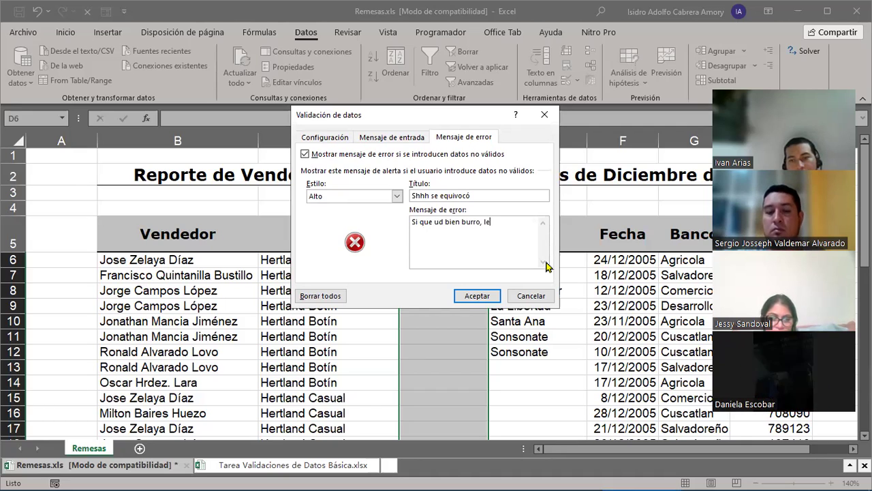
type(" dije que")
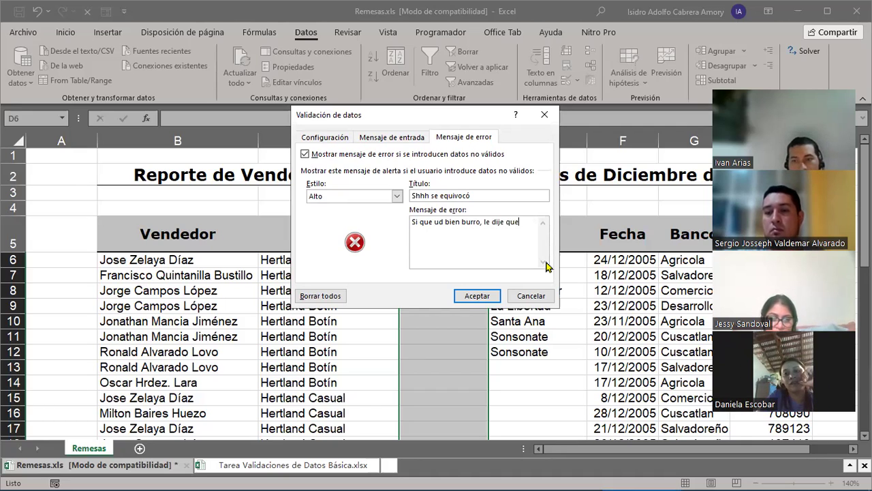
type(" solo escr")
type("a valores e")
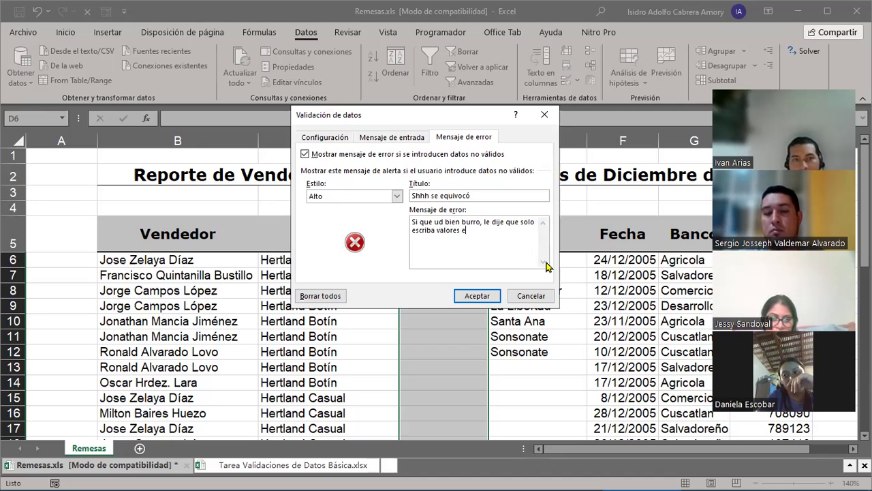
type("ntre ")
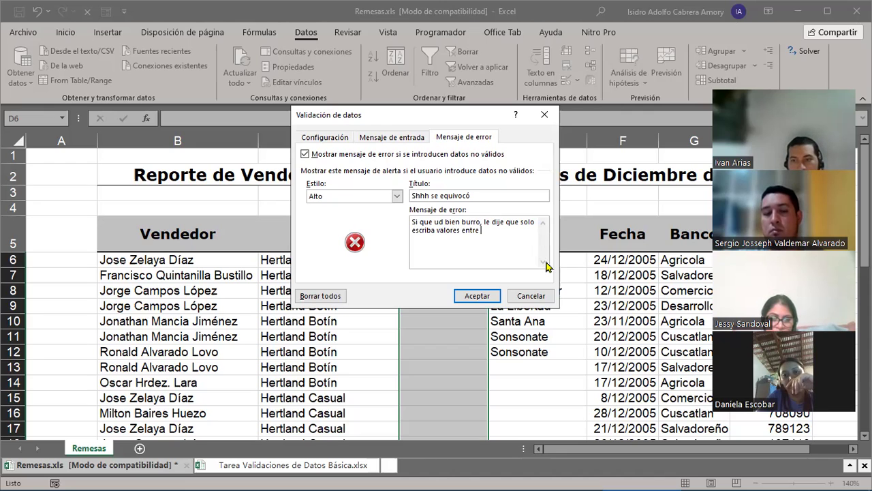
type("2")
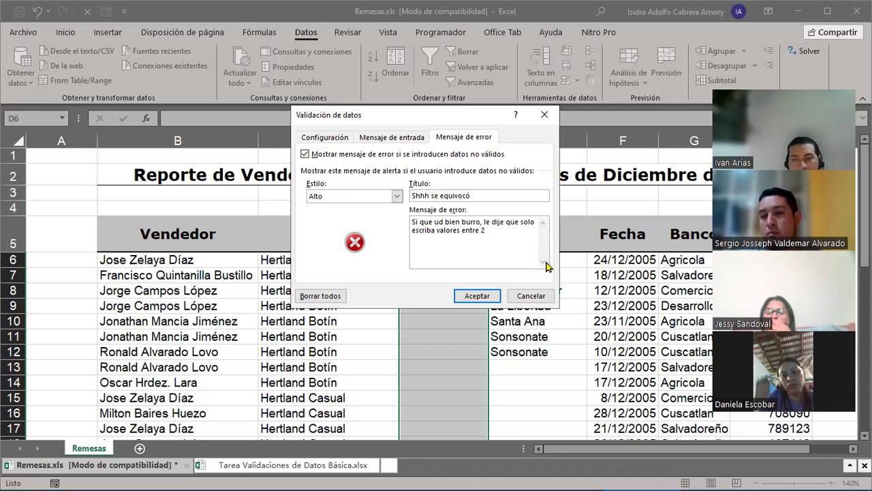
type("5000")
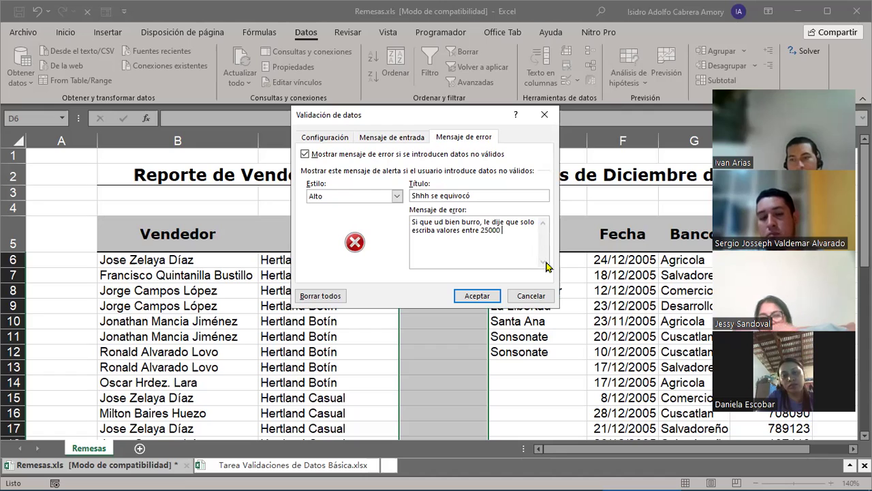
type(" hasta")
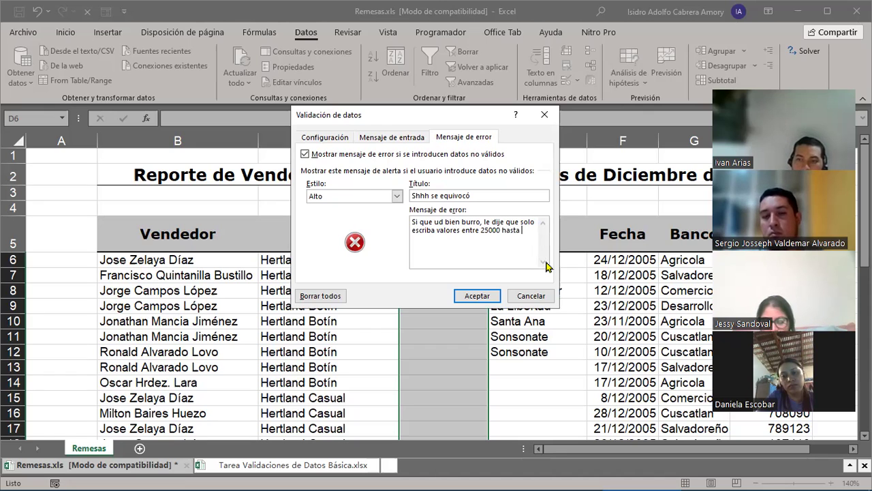
type(" 75000, haga ")
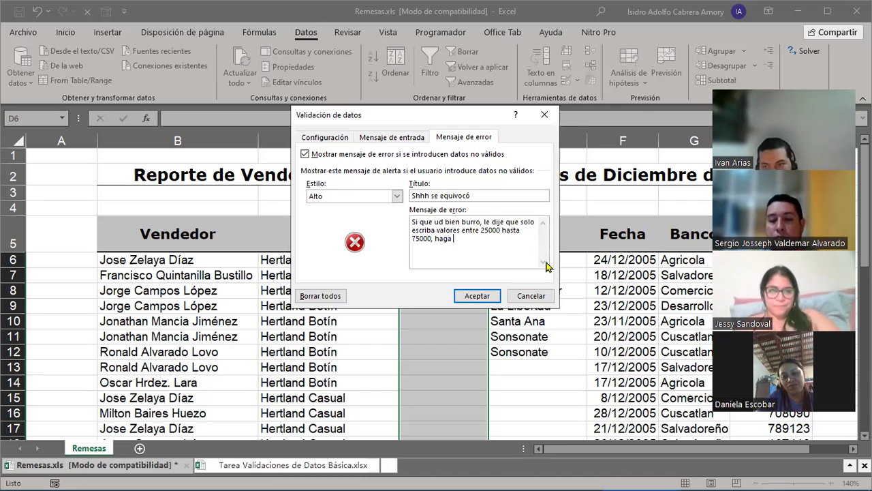
type("caso")
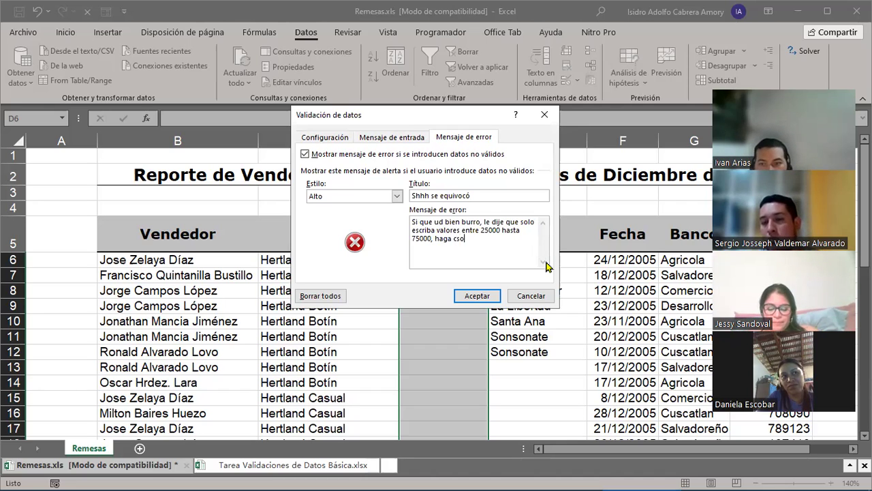
type(" !!!!")
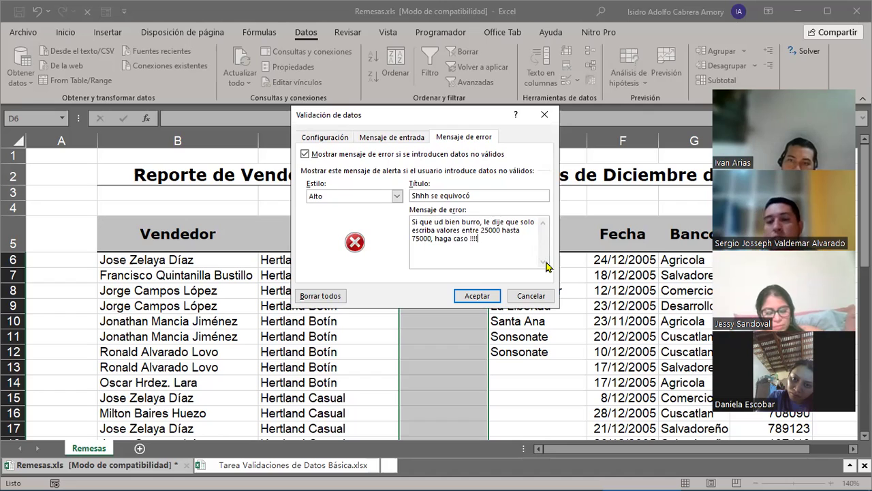
left_click(475, 297)
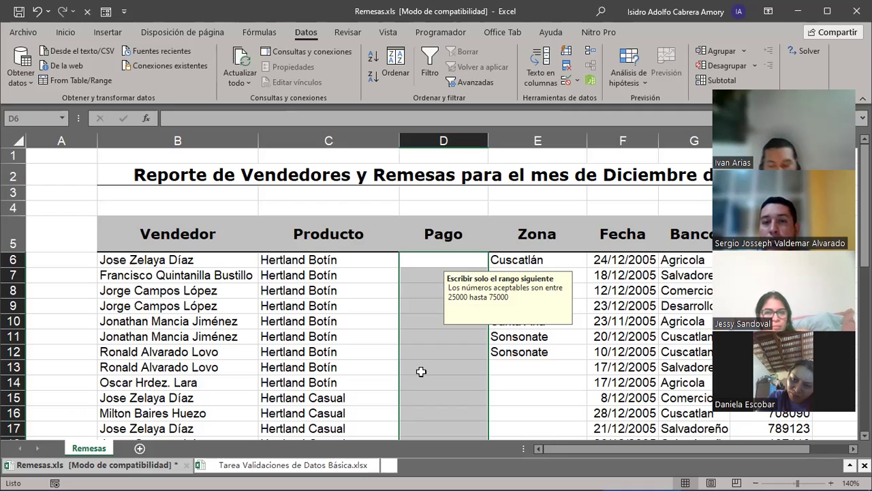
Step: Enter the payment 27589.64 in the first Pago cell, D6
left_click(420, 259)
type("2")
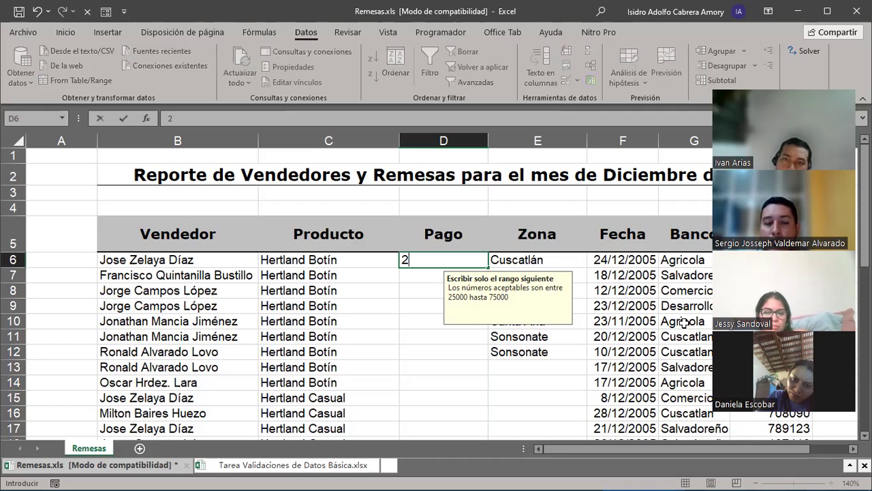
type("7,589")
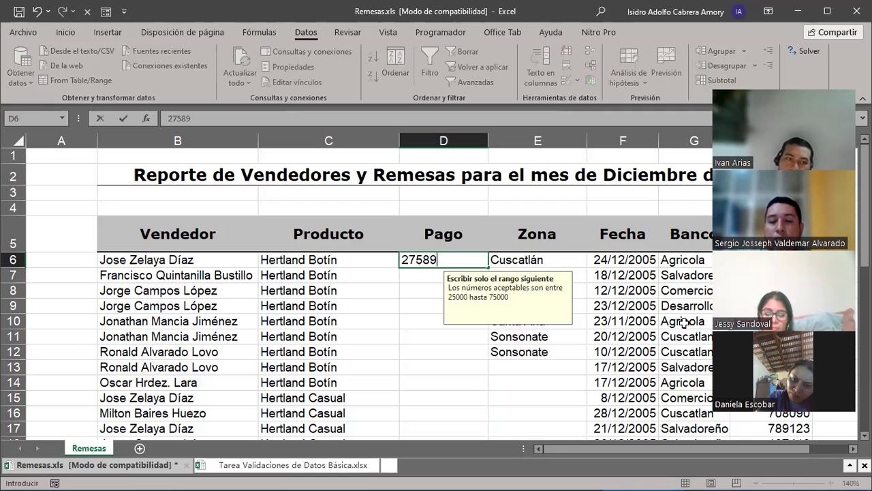
type(".64")
key("Return")
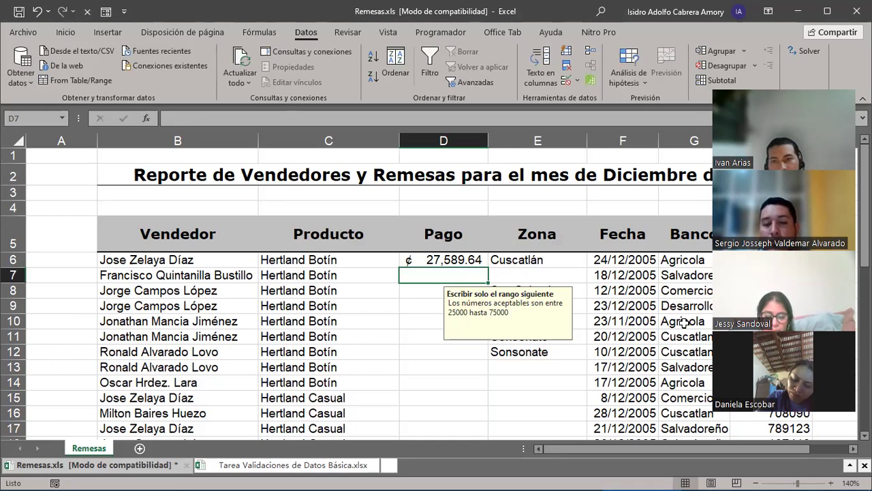
Step: Enter the payment 45897.14 in the second Pago cell, D7
type("45,")
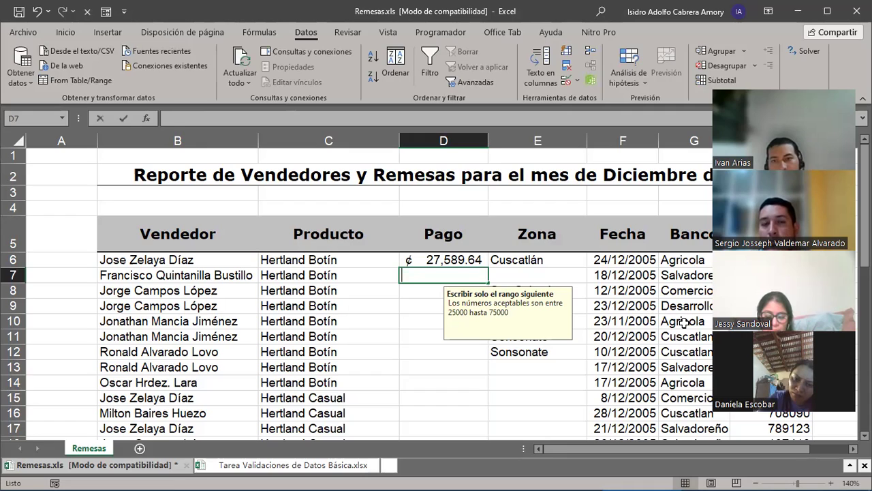
type("8")
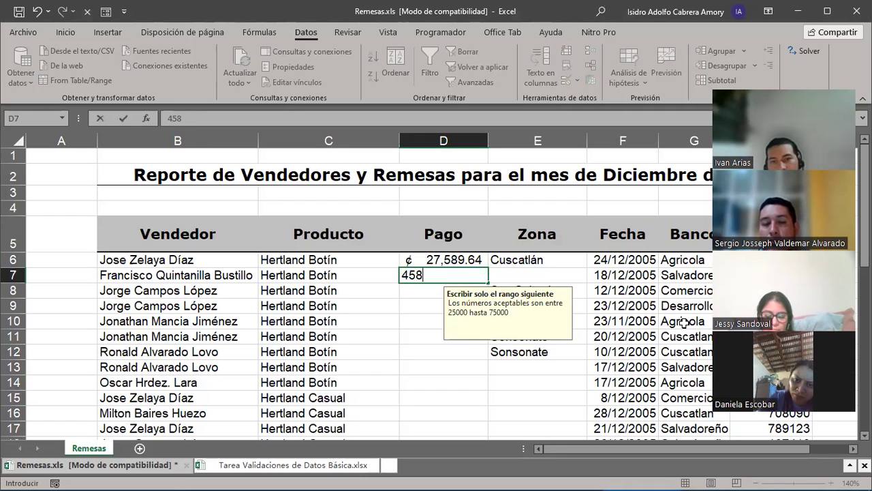
type("97.14")
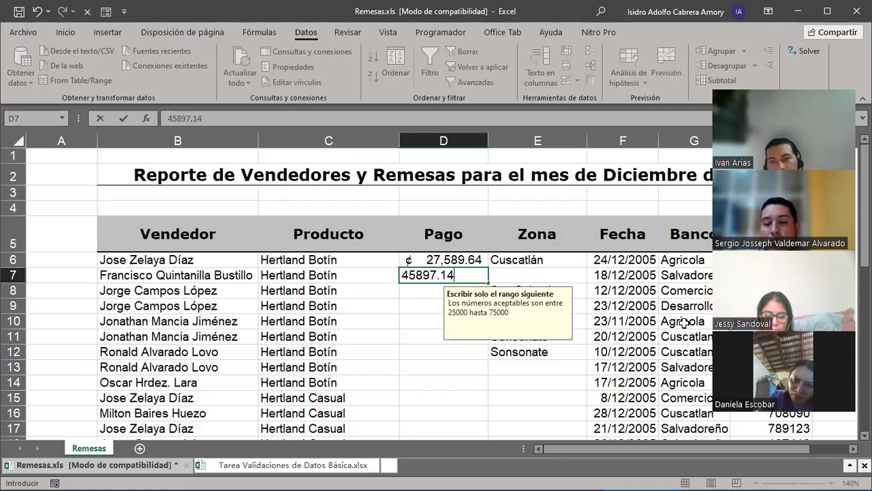
key("Return")
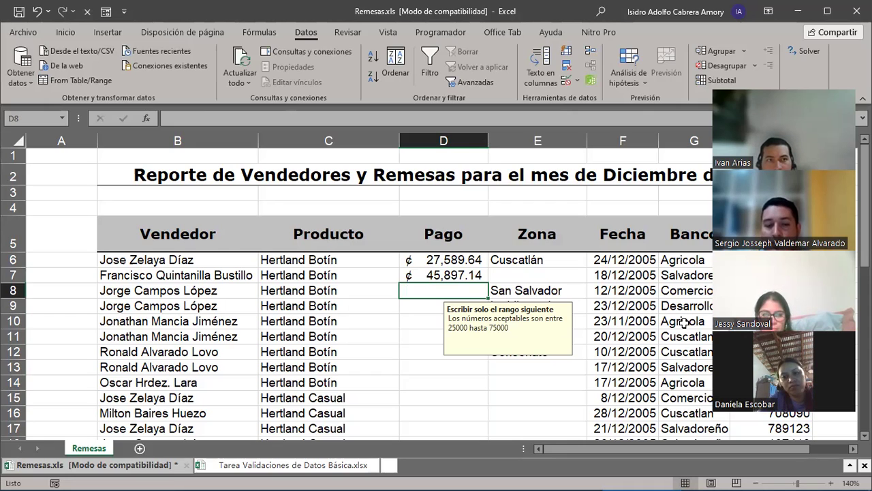
Step: Try to enter the out-of-range payment 800000 in Pago cell D8 and dismiss the error alert
type("800000")
key("Return")
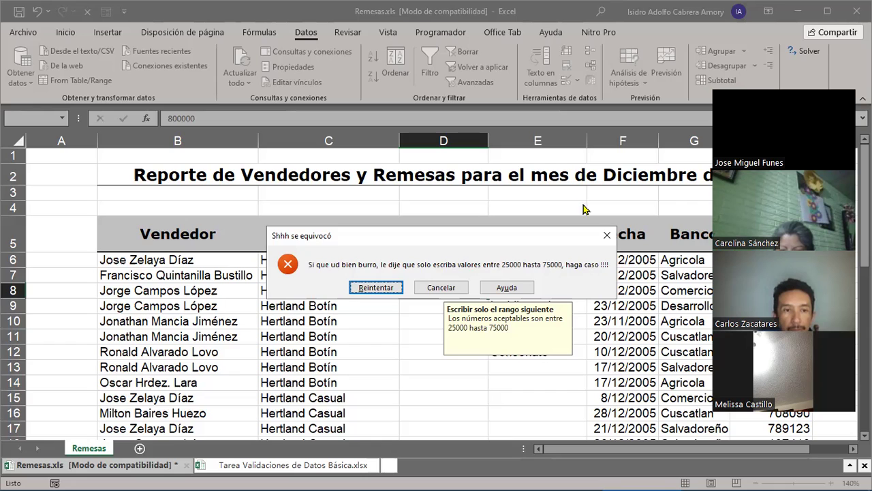
left_click(606, 235)
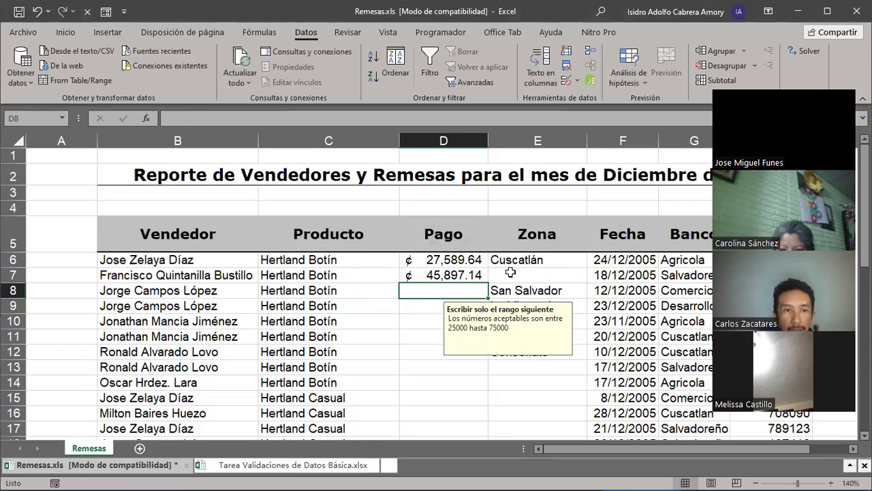
Step: Review the input message on Pago cell D6 and the drop-down list of zones on Zona cell E6
left_click(477, 257)
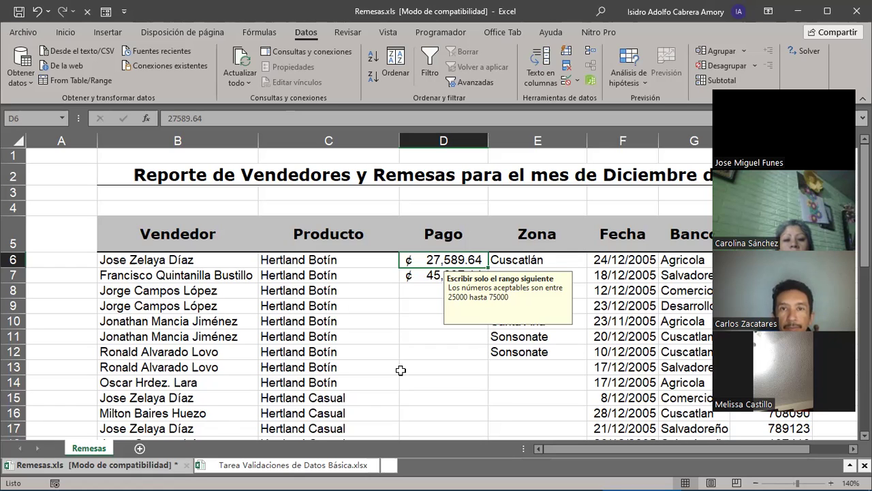
left_click(552, 258)
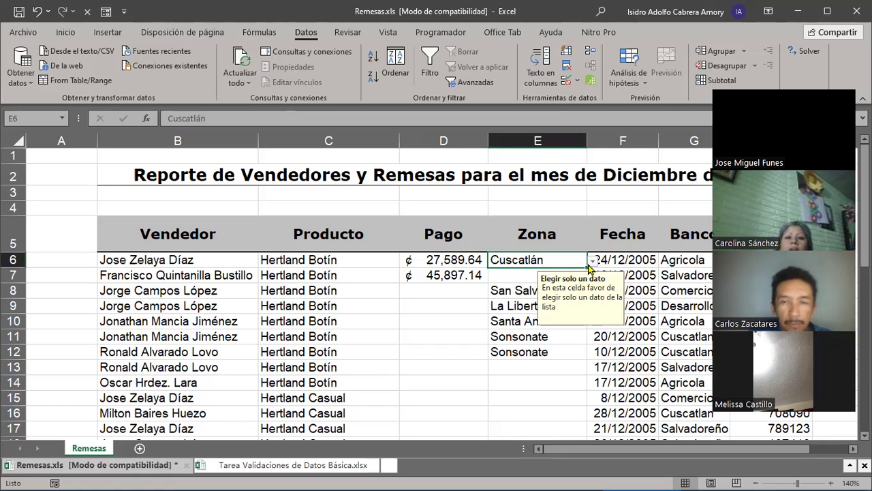
left_click(593, 261)
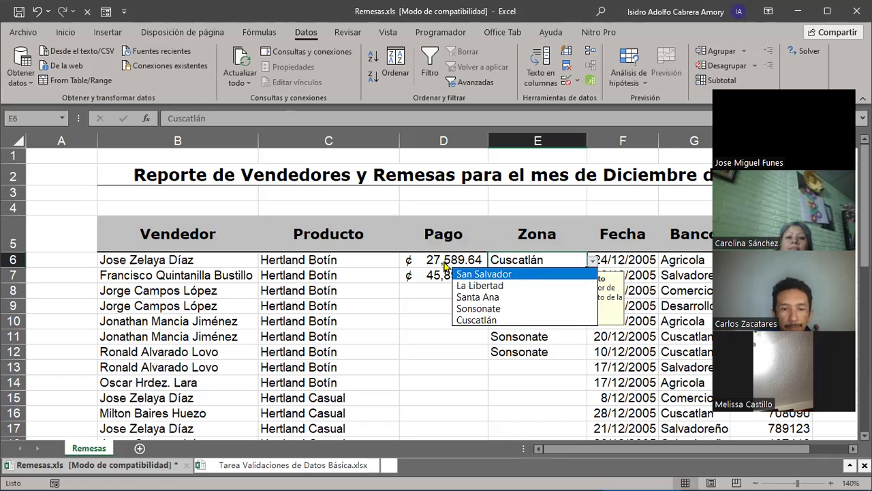
left_click(443, 260)
left_click(443, 260)
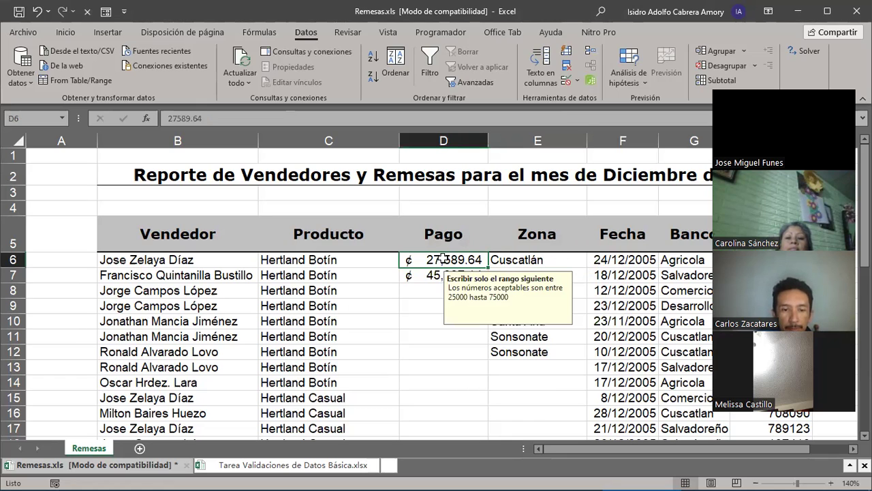
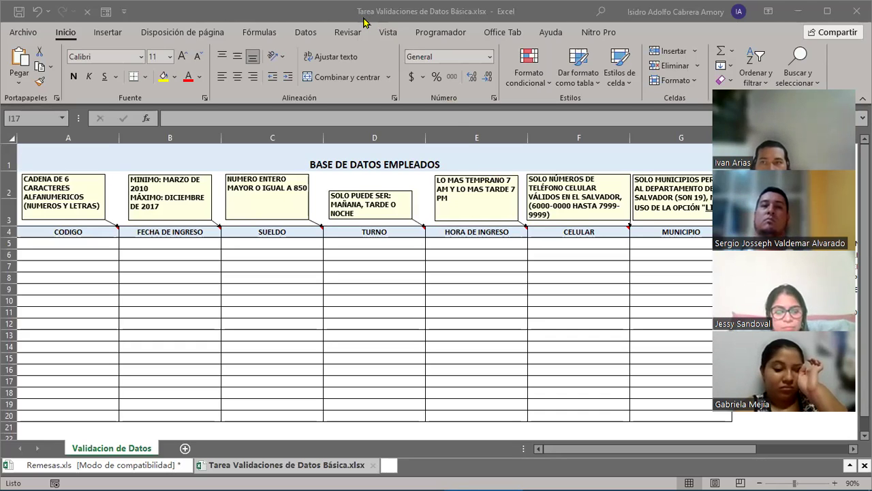
Step: Examine the validation requirements in the comments of the BASE DE DATOS EMPLEADOS table, especially the one for the CODIGO column
left_click(443, 15)
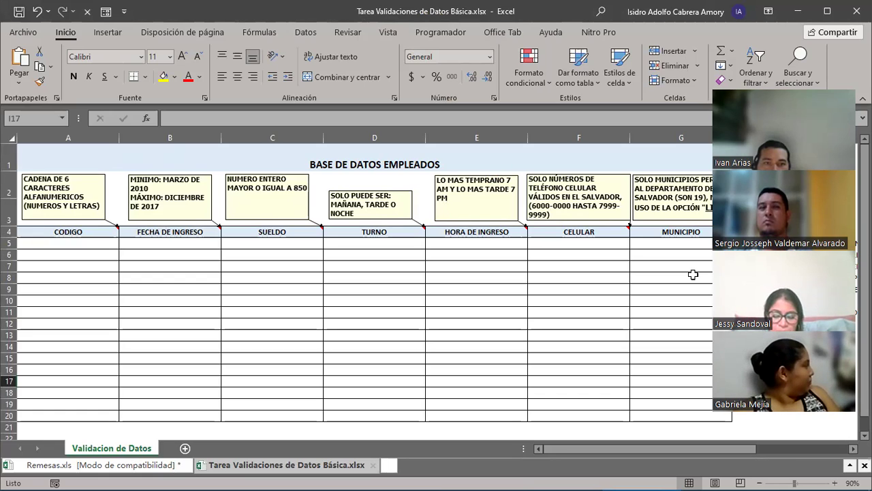
left_click(835, 482)
left_click(835, 481)
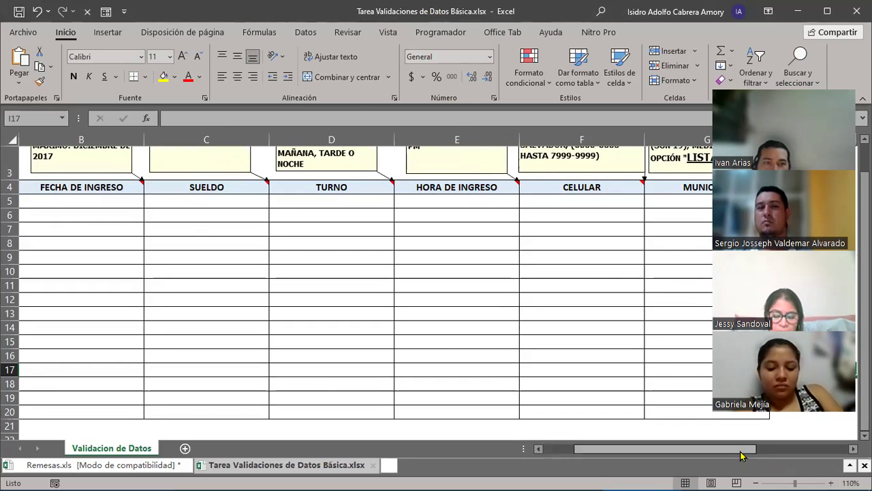
left_click_drag(743, 448, 710, 449)
scroll(197, 296, "up", 1)
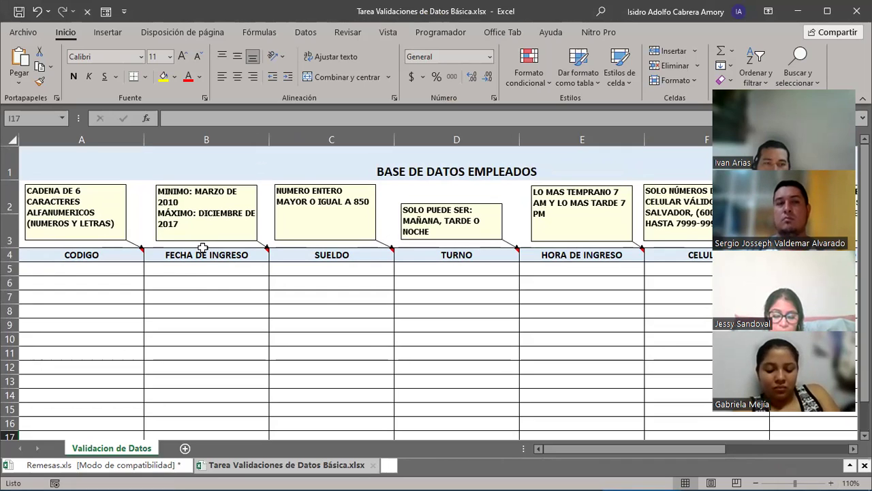
double_click(86, 204)
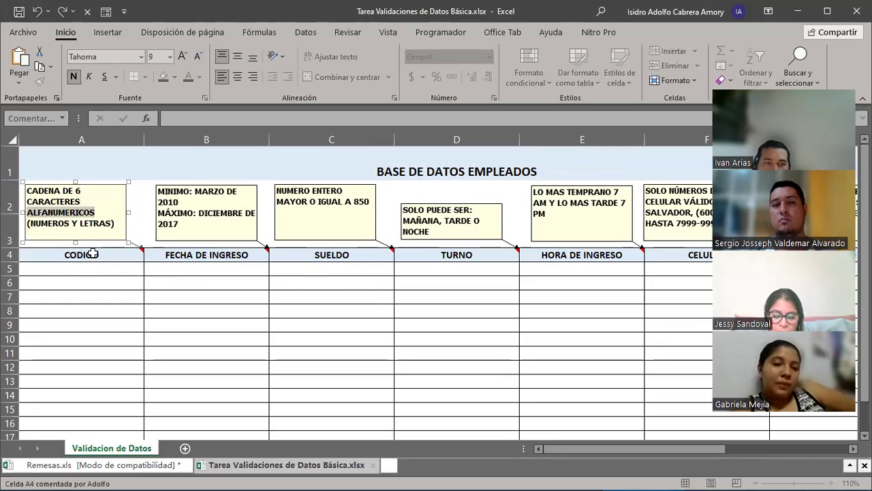
left_click_drag(92, 254, 89, 382)
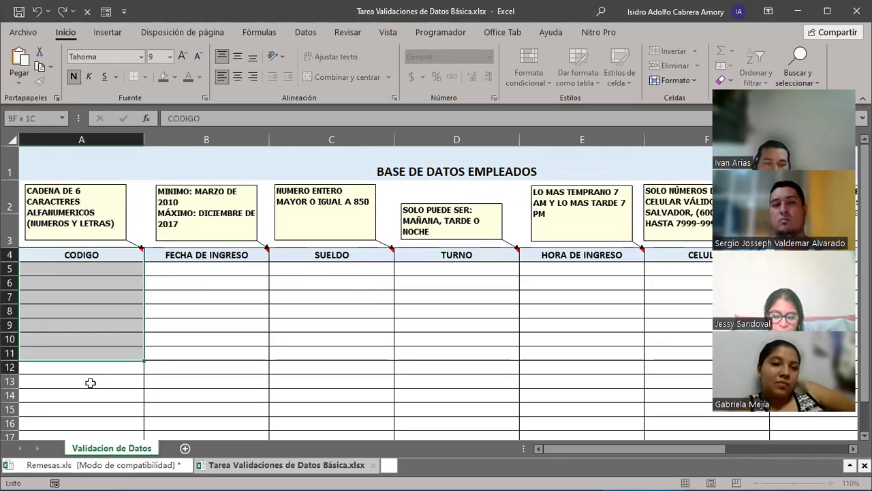
Step: Highlight the requirement text in the comment of the CODIGO column header to review it
left_click(27, 194)
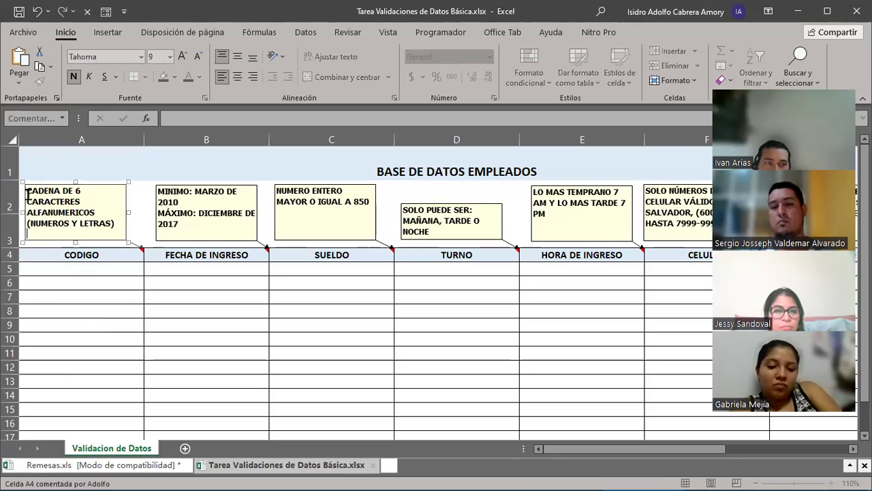
left_click_drag(27, 195, 112, 222)
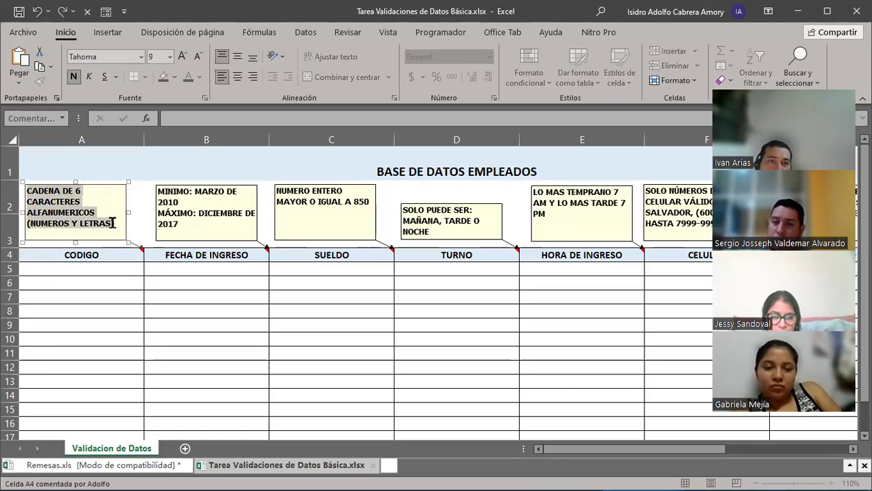
left_click(113, 223)
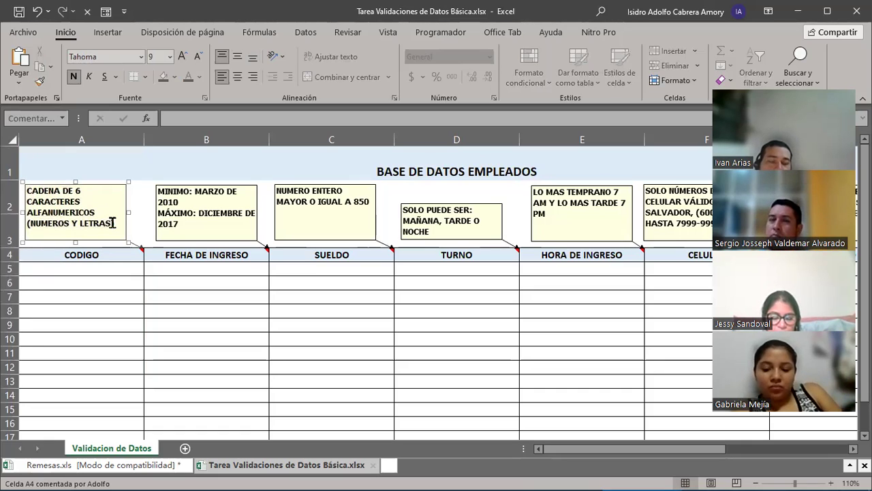
Step: Open the data validation settings for CODIGO cell A6 and review the available error alert styles
left_click(83, 277)
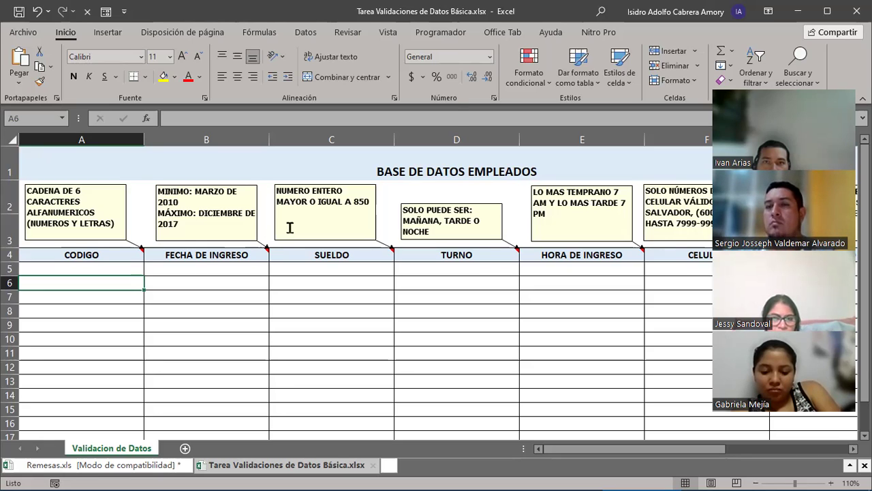
left_click(306, 34)
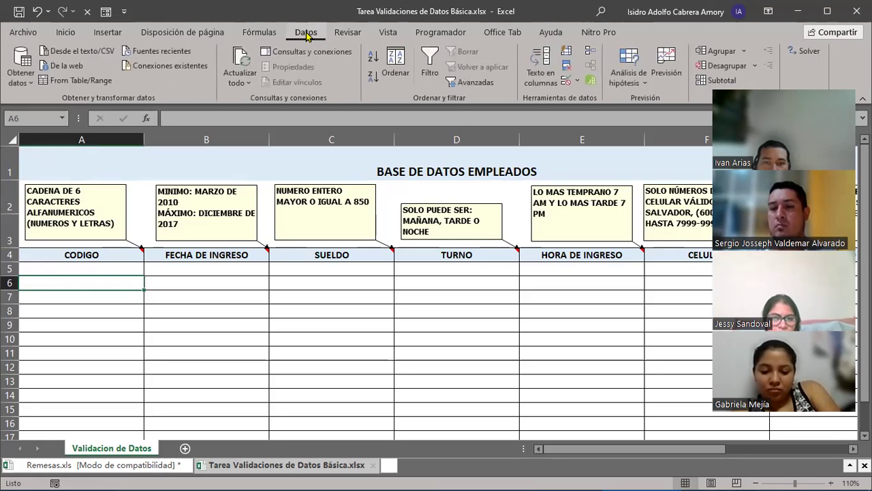
left_click(571, 86)
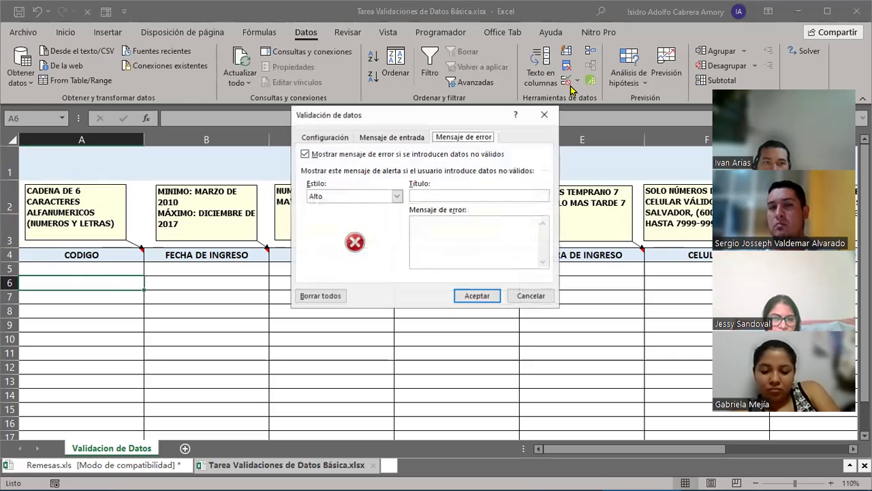
left_click(396, 196)
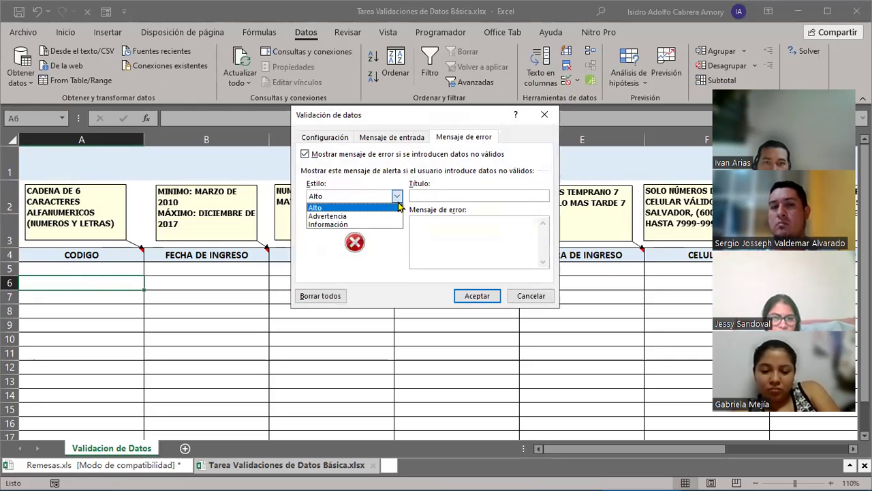
left_click(398, 200)
Step: Examine the Longitud del texto validation criteria for CODIGO cell A6 and close the settings without applying them
left_click(345, 138)
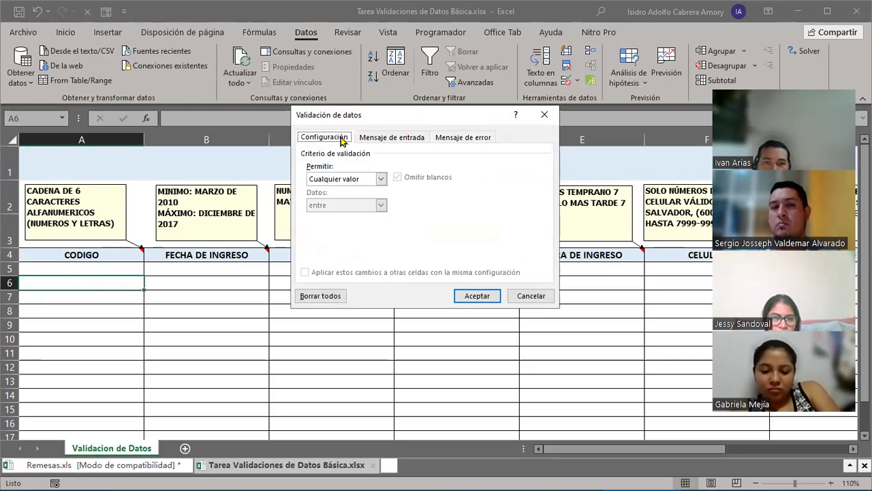
left_click(380, 180)
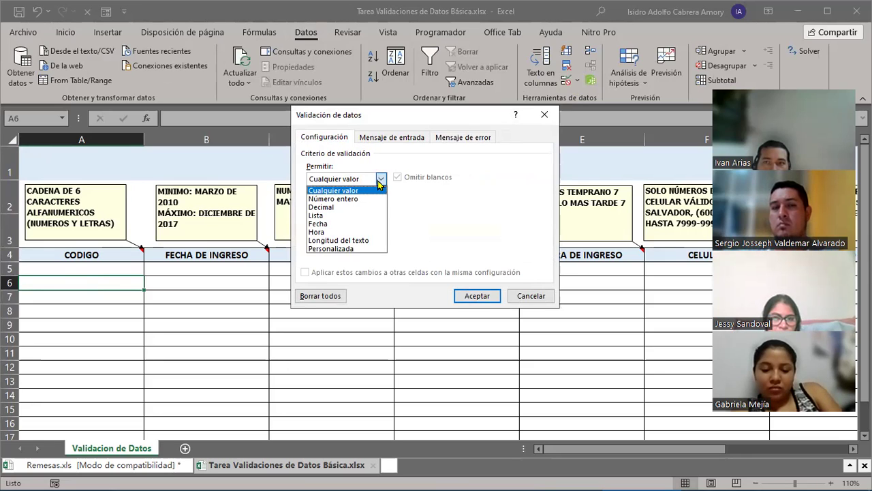
left_click(352, 240)
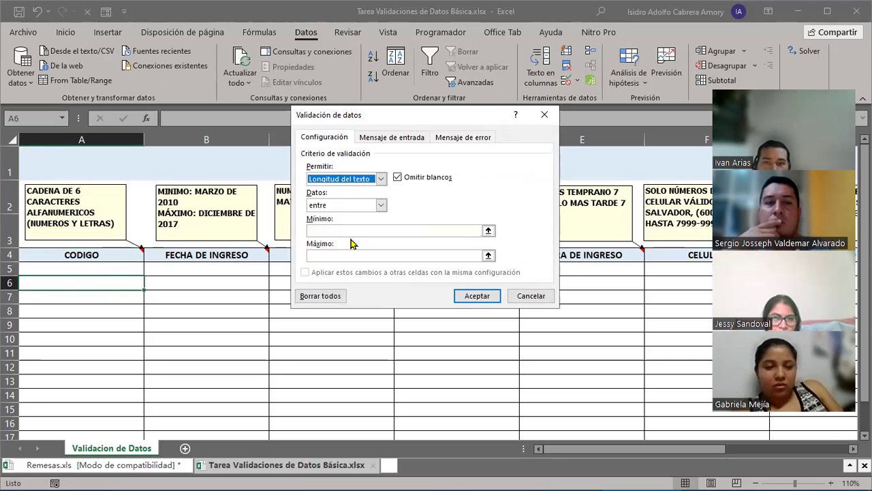
left_click(334, 230)
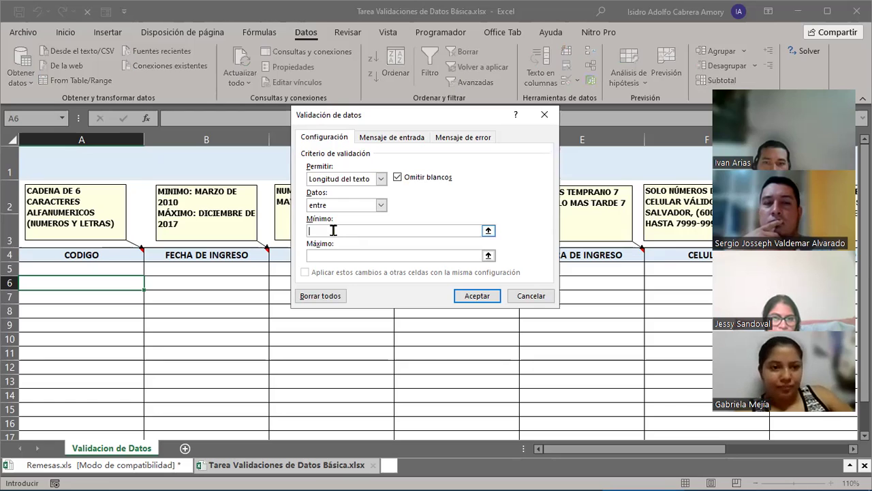
left_click(335, 253)
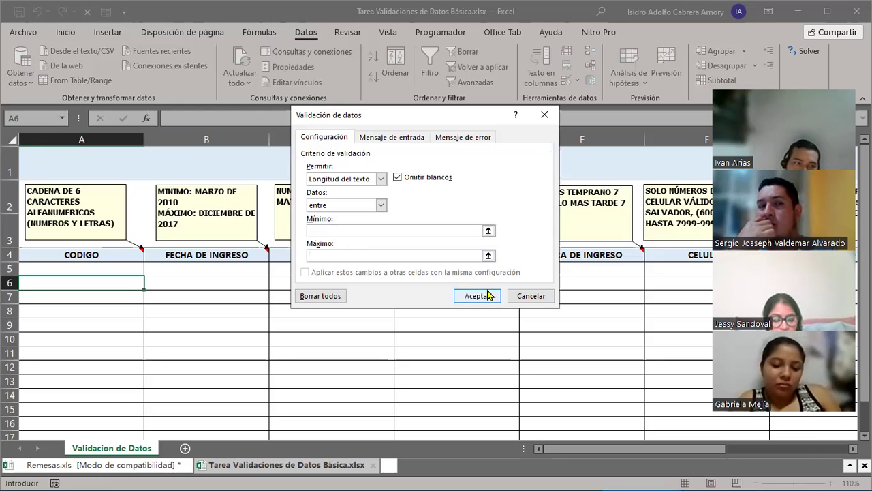
left_click(379, 181)
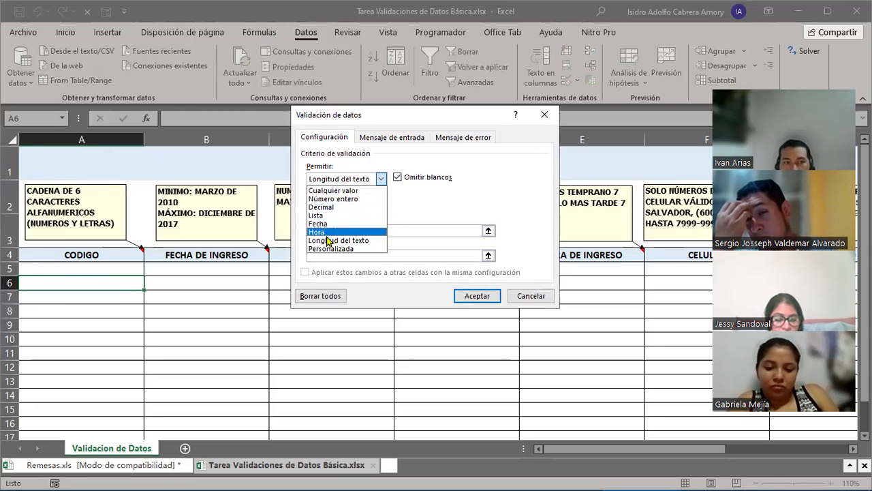
left_click(516, 204)
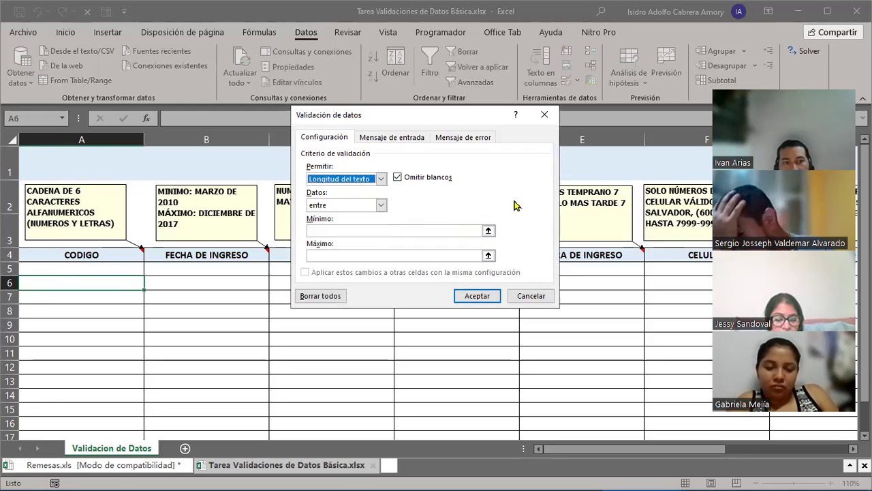
left_click(544, 115)
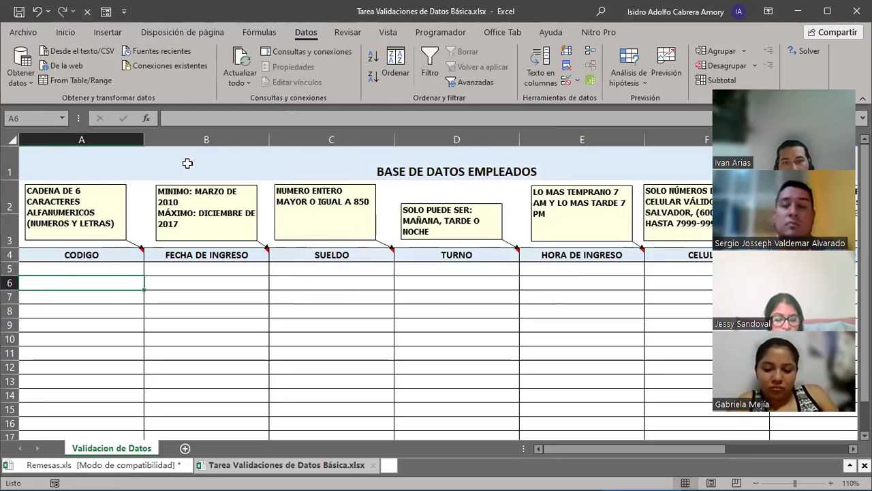
Step: Highlight the minimum and maximum date requirements in the comment of the FECHA DE INGRESO column header
left_click(156, 194)
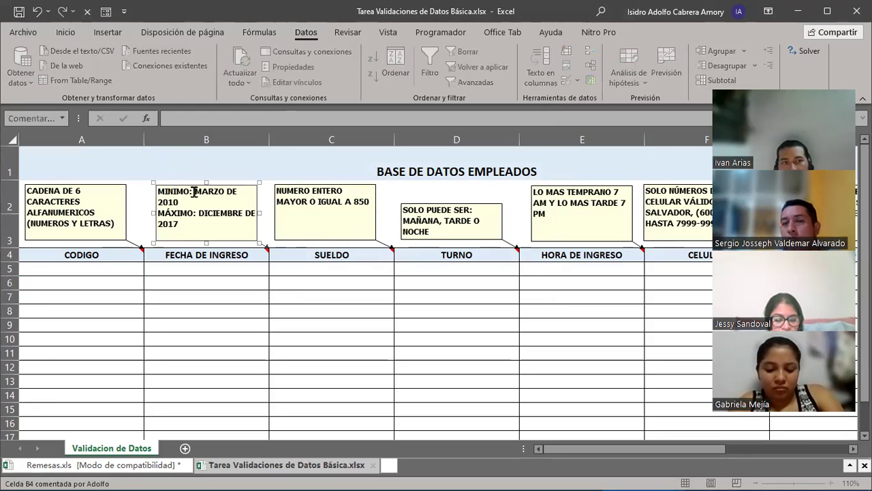
left_click_drag(159, 201, 188, 214)
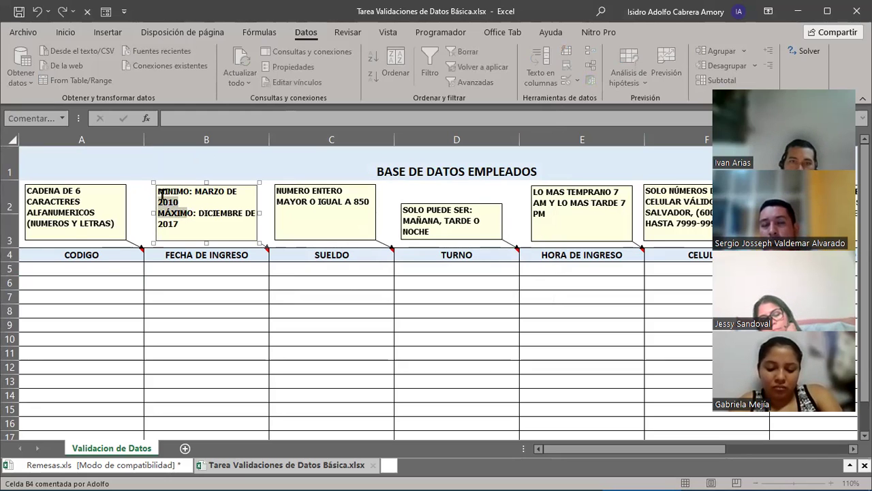
triple_click(174, 196)
left_click(185, 223, "shift")
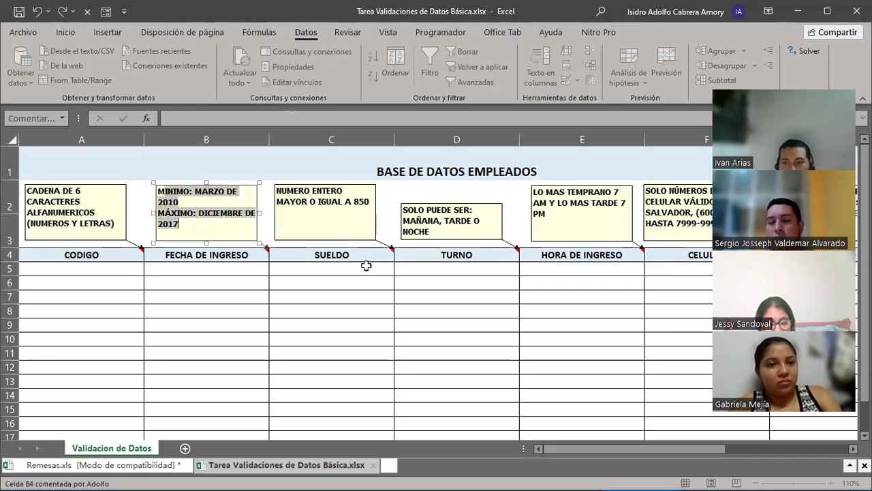
Step: Examine the Fecha validation criteria for FECHA DE INGRESO cells B5:B12 and cancel without applying them
left_click_drag(226, 269, 208, 368)
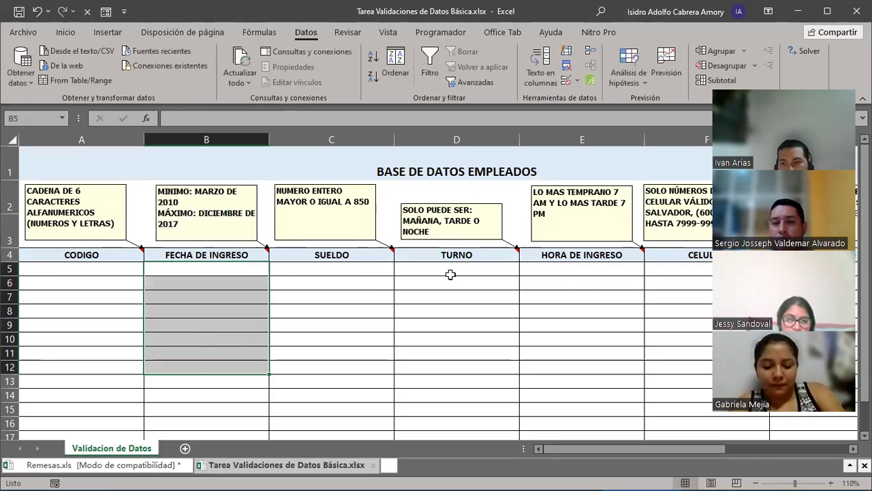
left_click(565, 82)
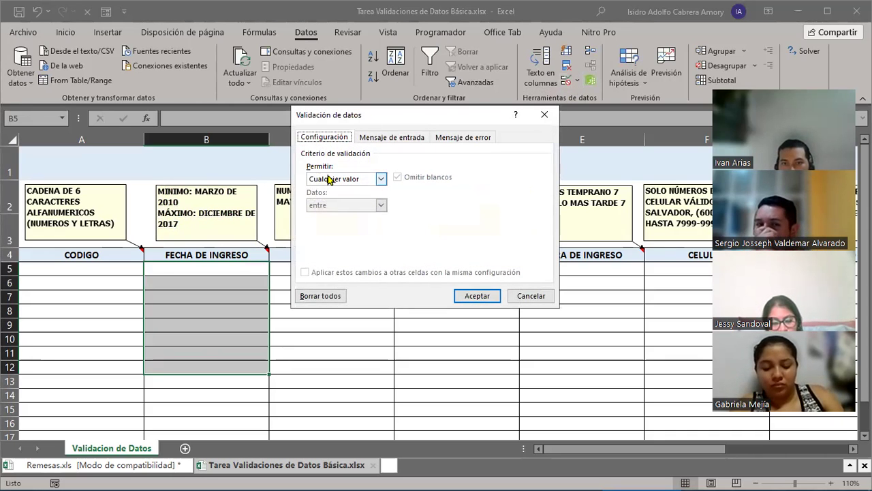
left_click(381, 179)
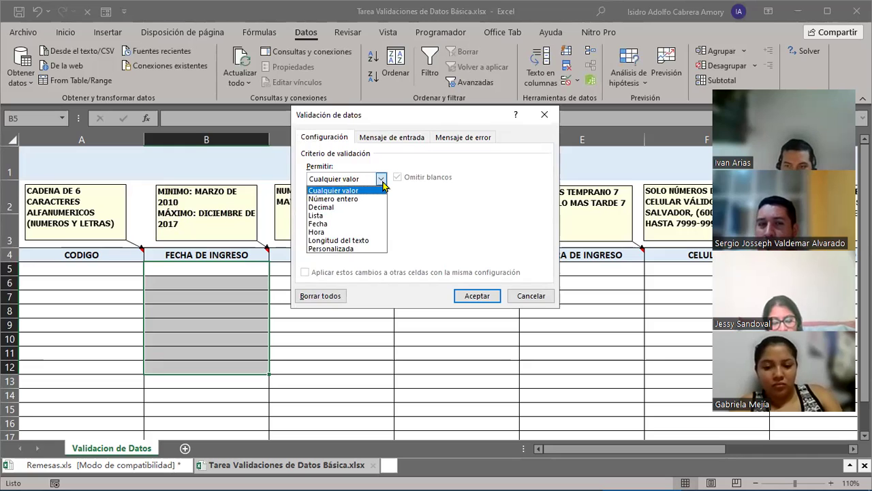
left_click(320, 225)
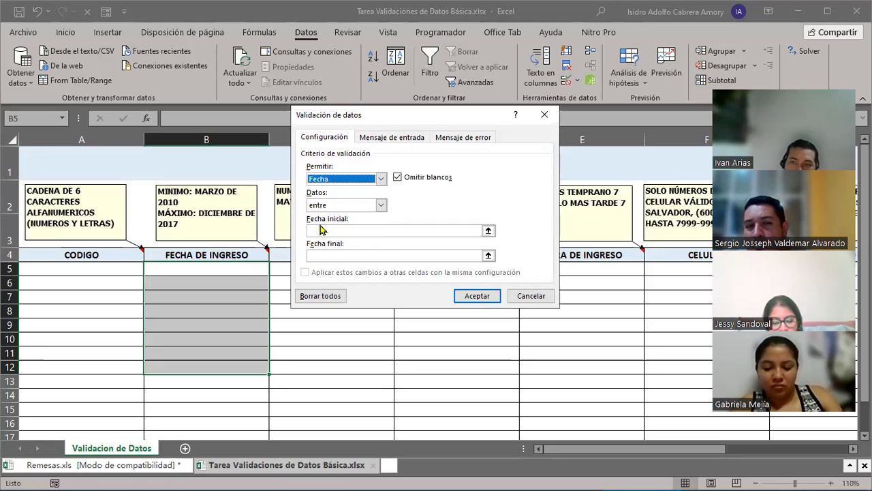
left_click(313, 231)
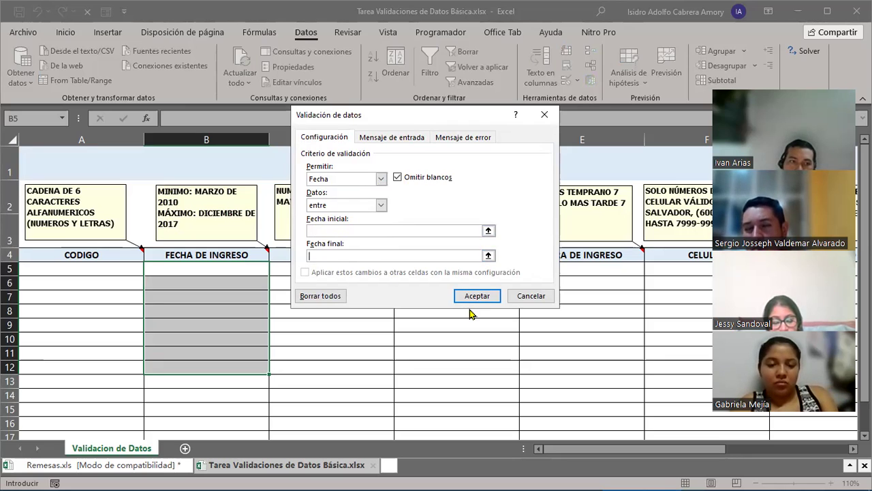
left_click(524, 295)
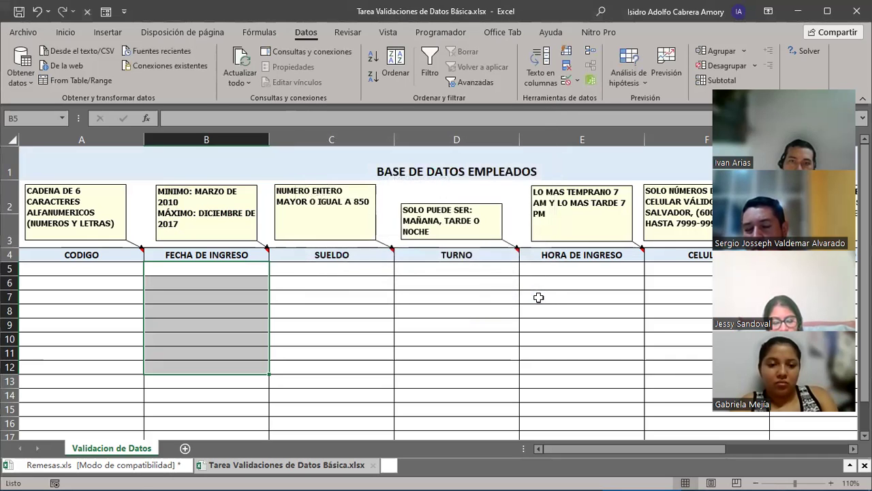
Step: Review the SUELDO comment, examine the Número entero validation criteria for cells C6:C10, and close the settings without applying them
left_click(277, 201)
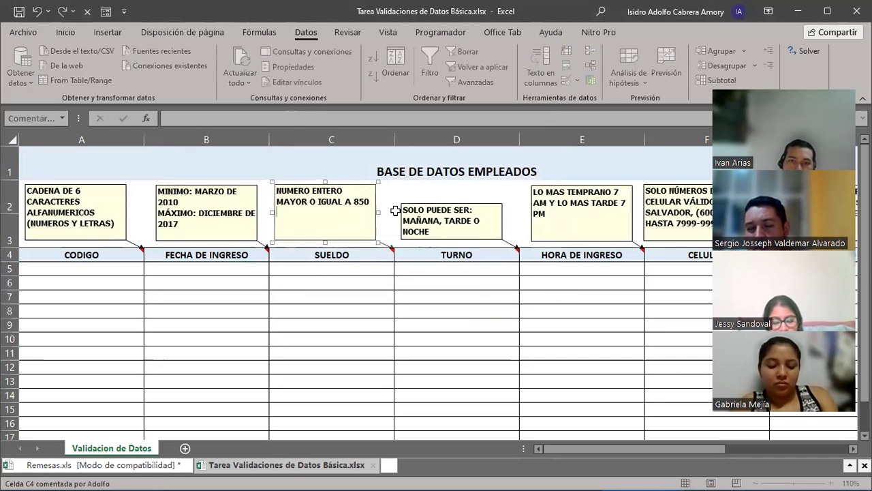
left_click_drag(277, 191, 382, 207)
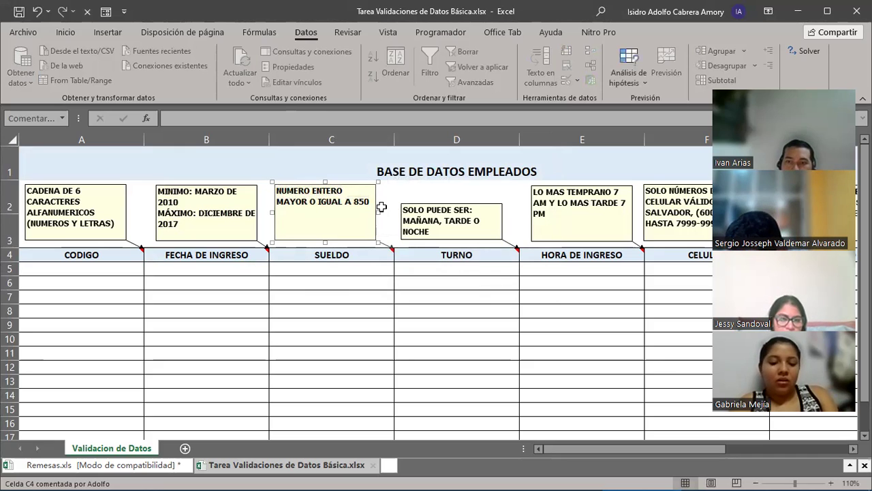
left_click_drag(356, 281, 351, 342)
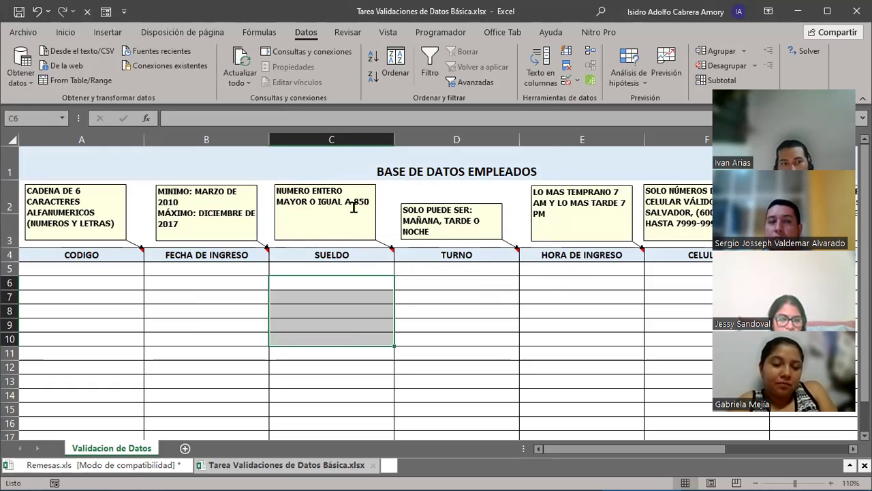
left_click(565, 82)
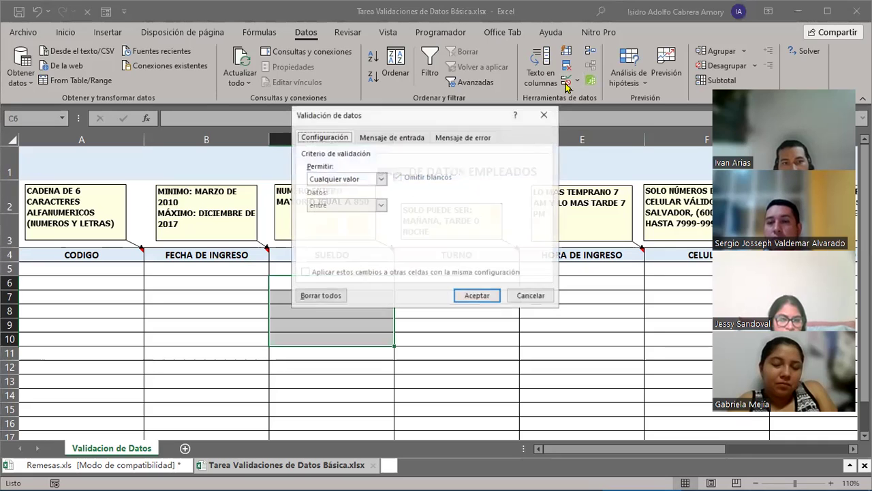
left_click(380, 179)
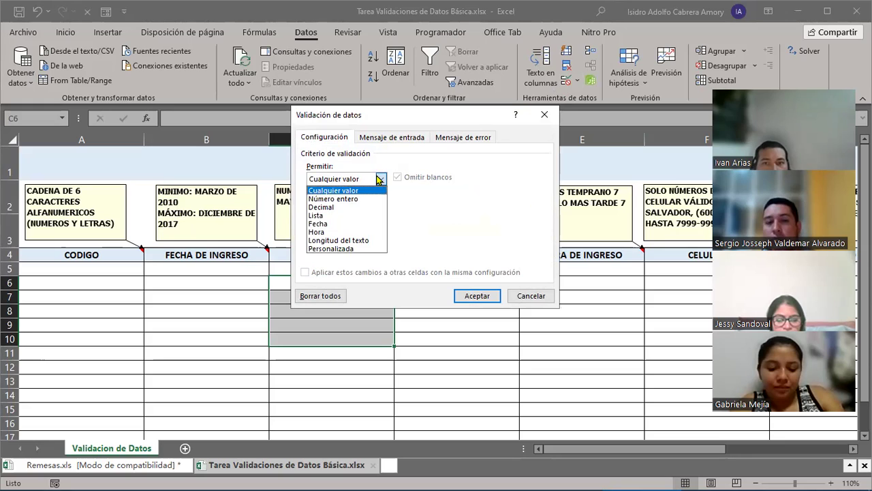
left_click(364, 199)
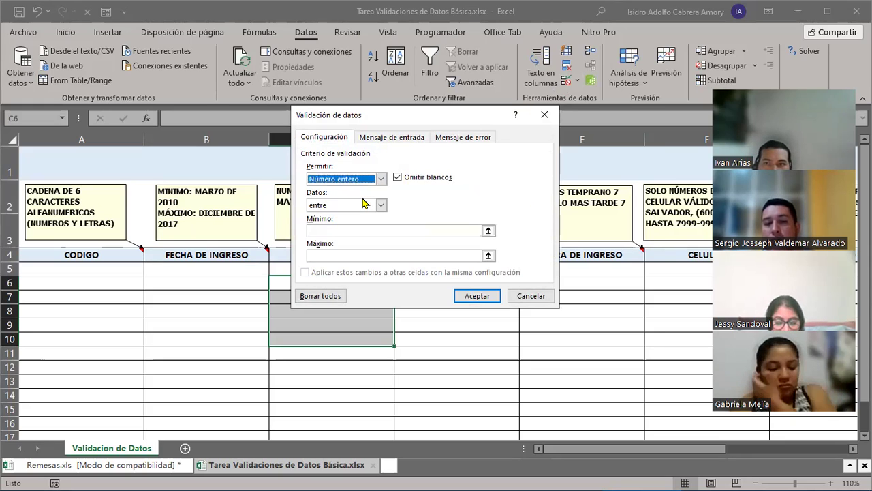
left_click_drag(403, 115, 523, 119)
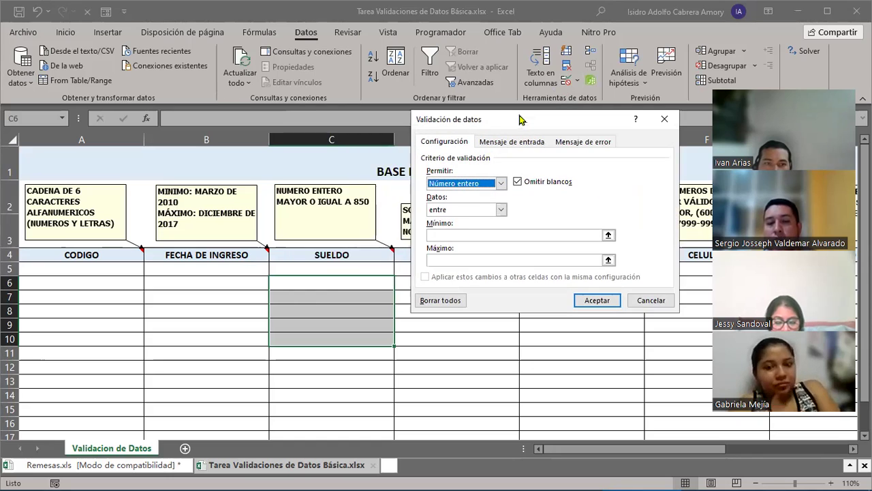
left_click(471, 235)
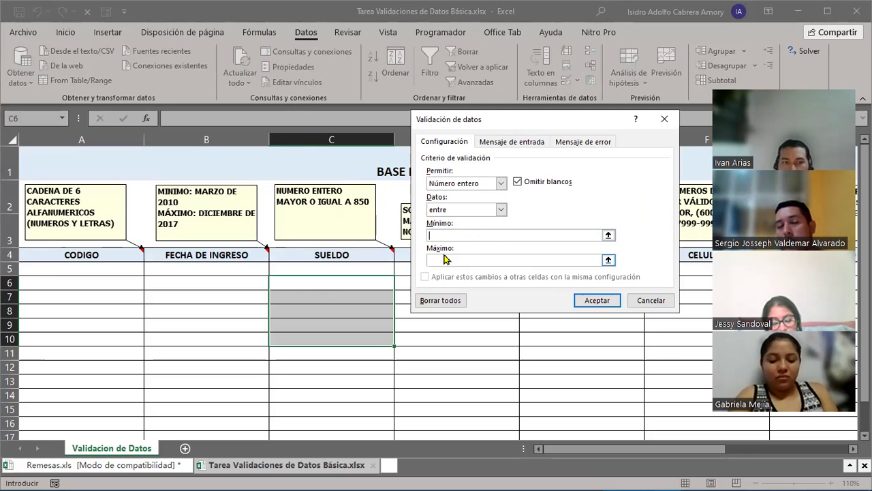
left_click(454, 235)
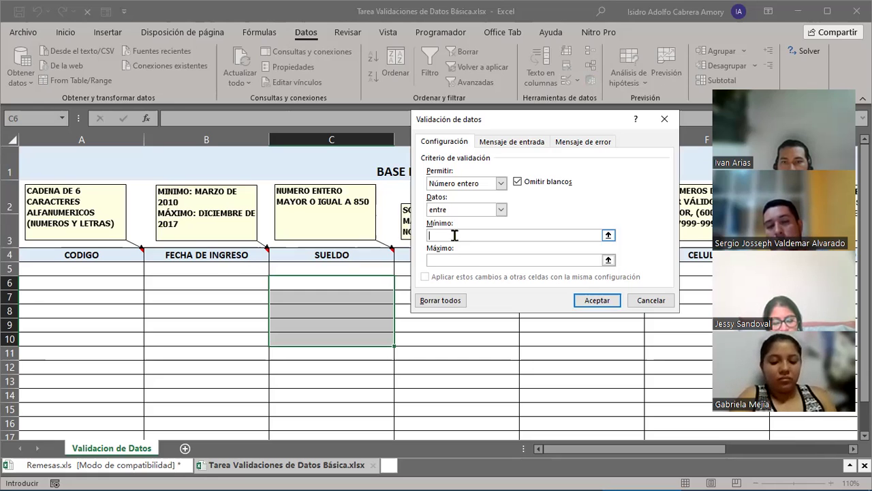
left_click(664, 121)
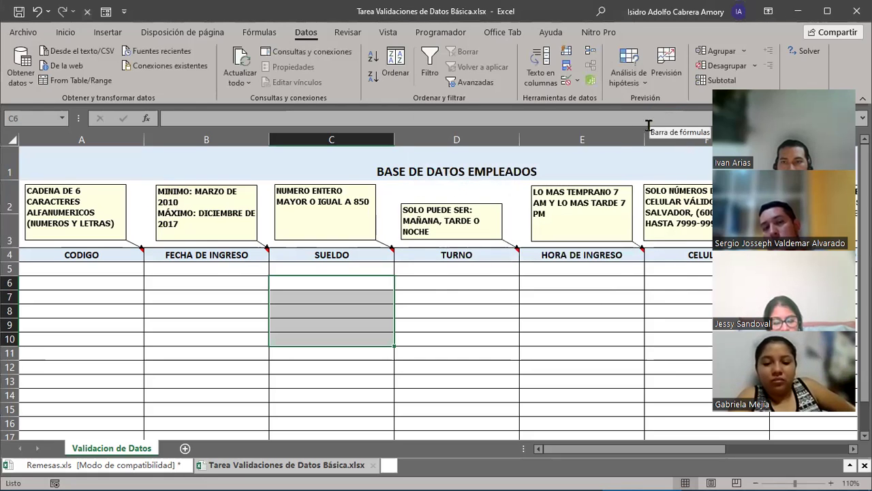
Step: Select cell D7 in the TURNO column to review its validation requirement
left_click(429, 291)
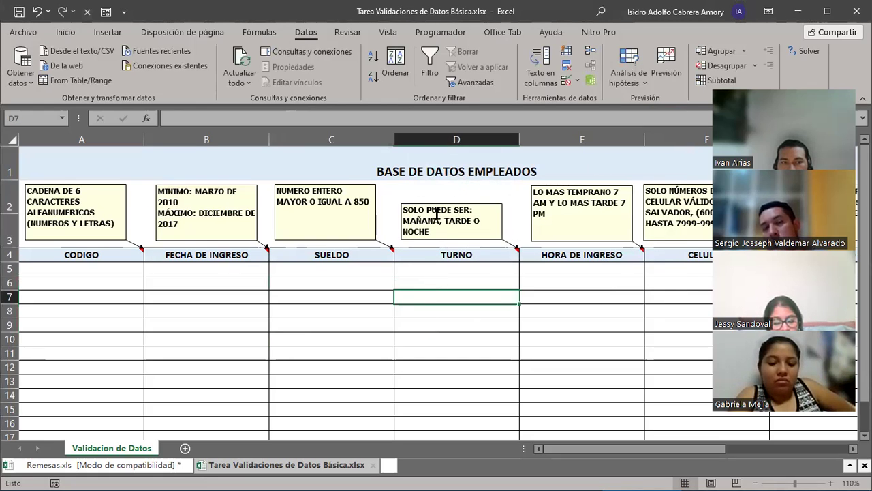